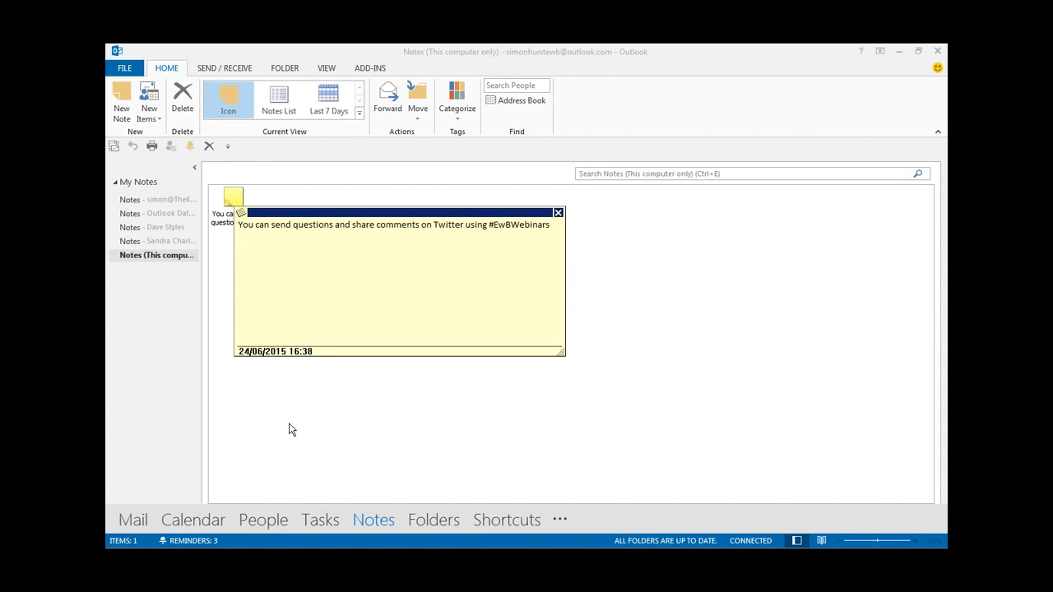
- Close the open note and switch to the mail Inbox
key("Escape")
left_click(133, 520)
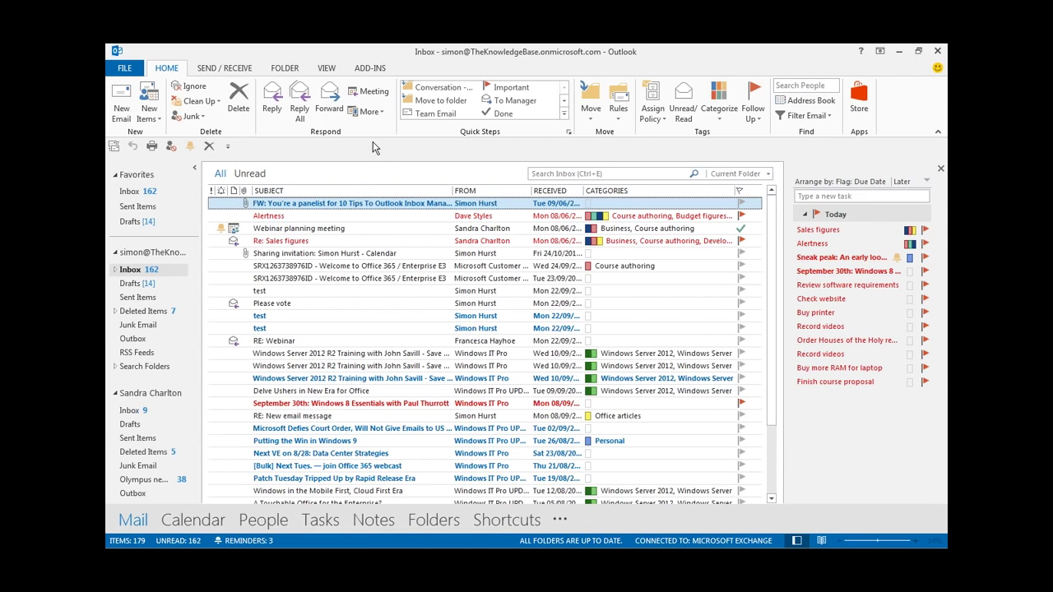
- Review the message arrival options and the Desktop Alert duration and transparency settings in the mail options, and close the options
key("alt+f")
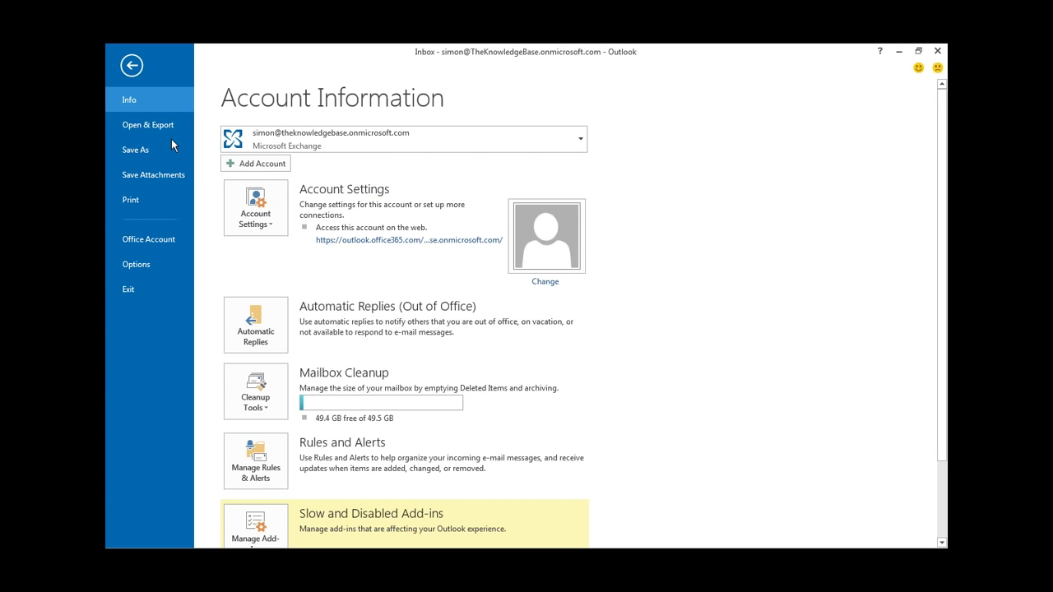
left_click(137, 264)
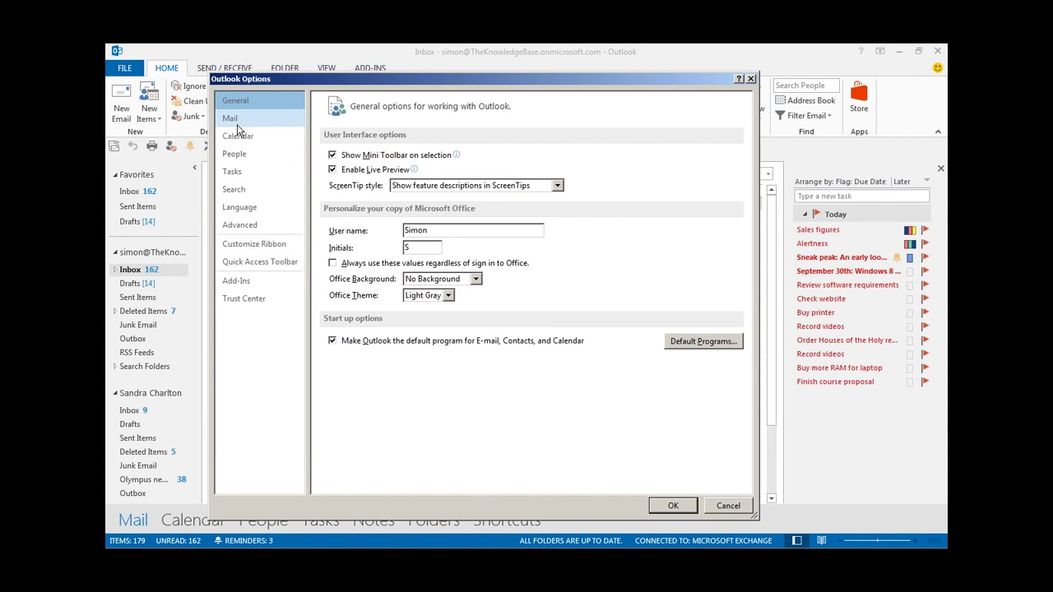
left_click(230, 119)
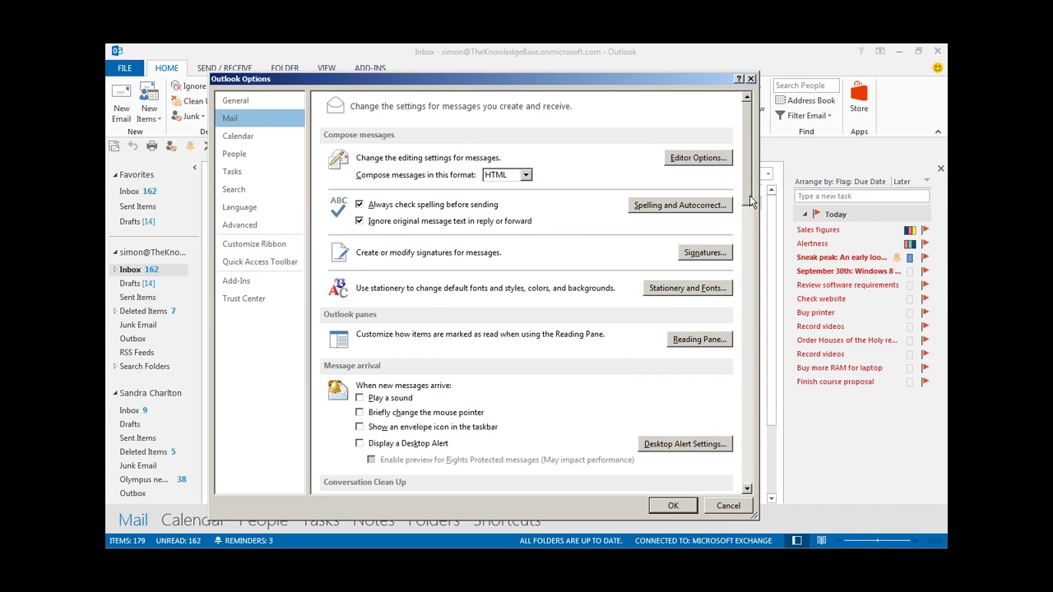
left_click_drag(750, 198, 749, 227)
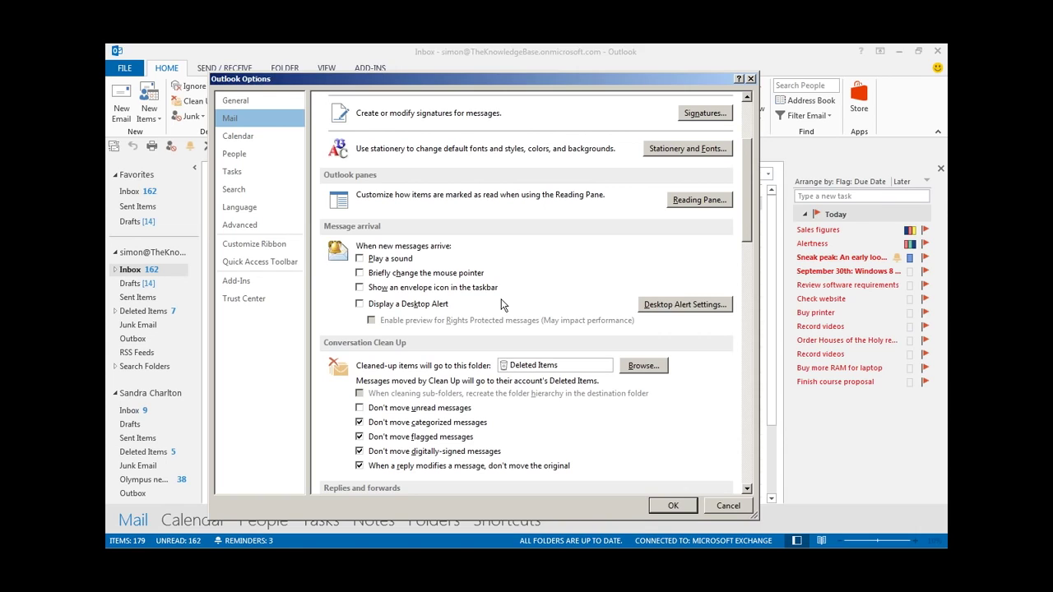
left_click(680, 306)
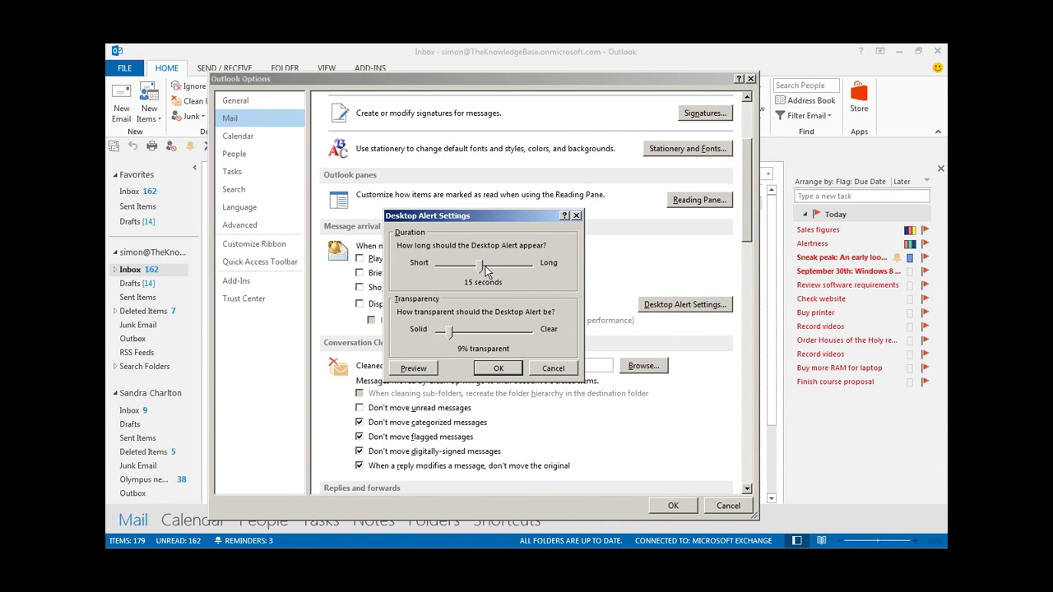
left_click(553, 369)
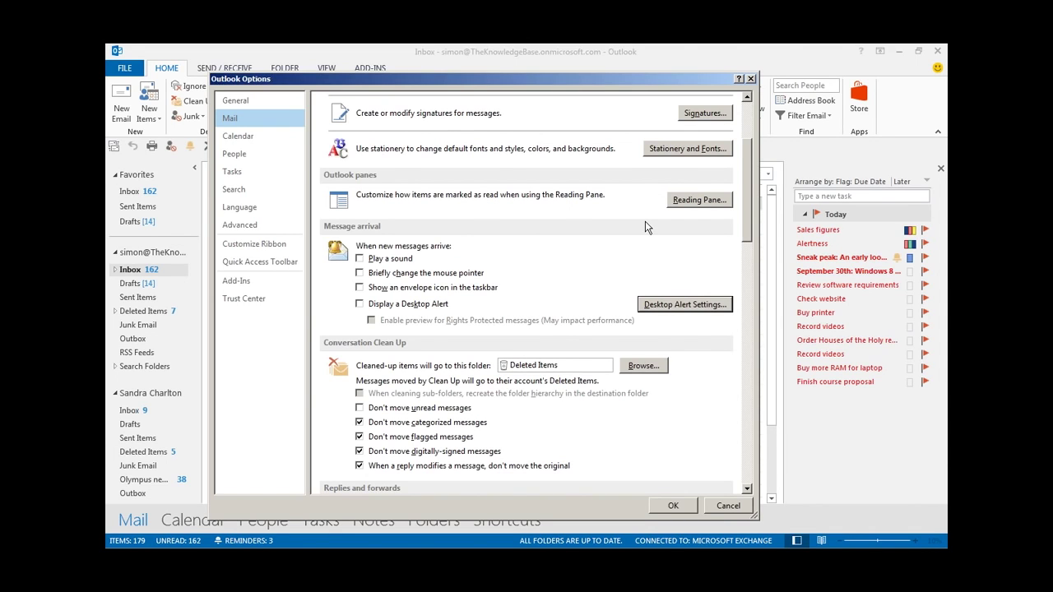
left_click(750, 78)
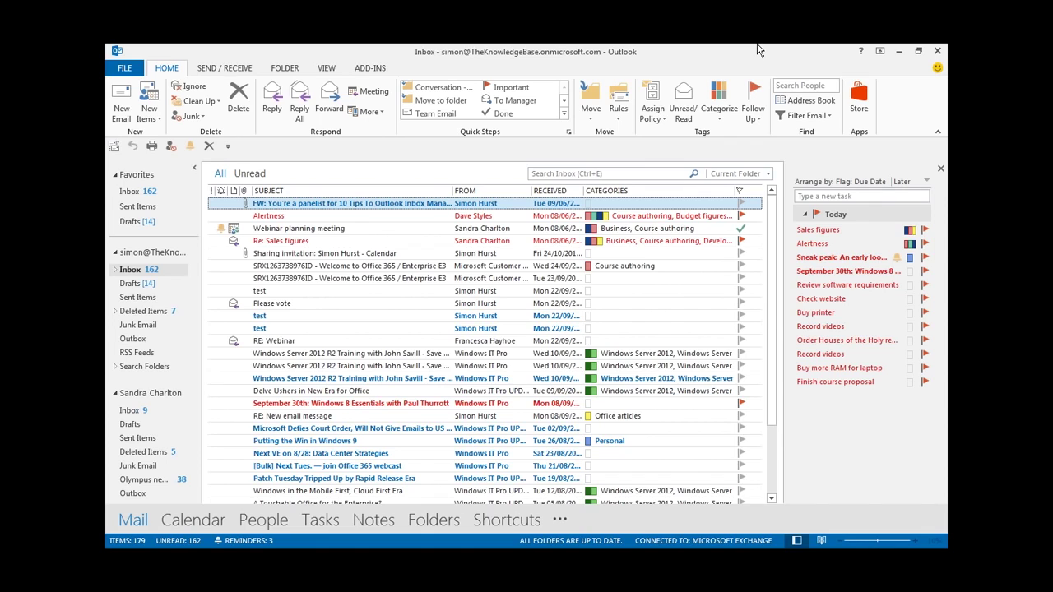
- Review the Automatic Replies (Out of Office) settings, cancel them and return to the Inbox
left_click(126, 68)
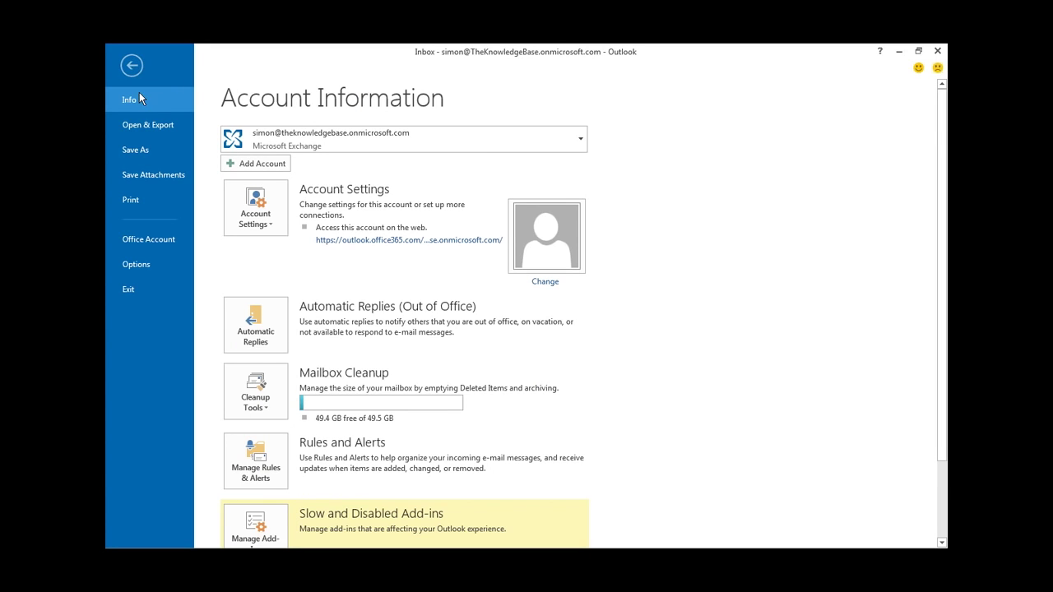
left_click(270, 333)
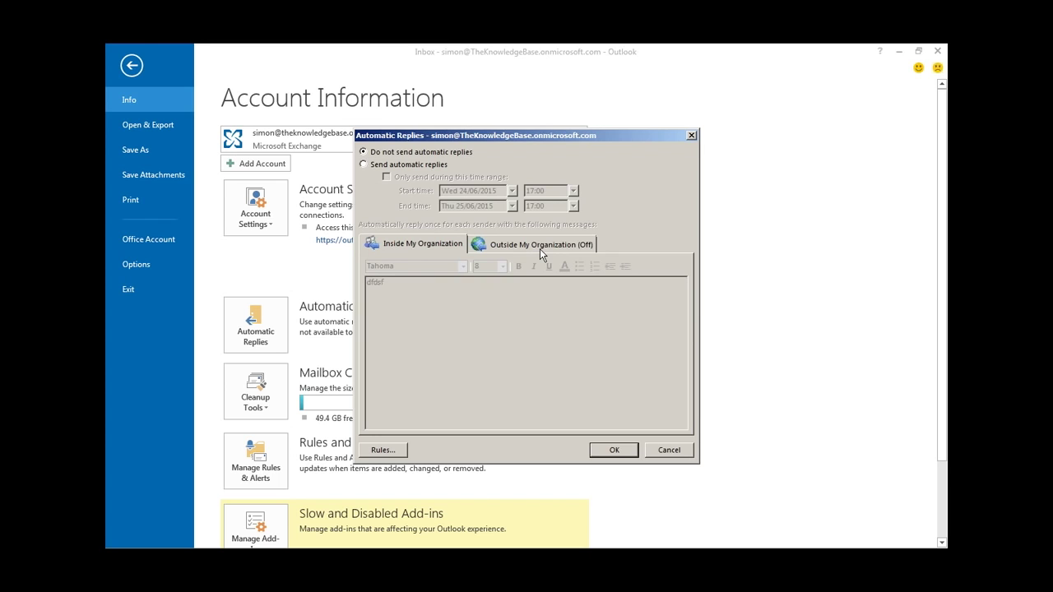
left_click(663, 453)
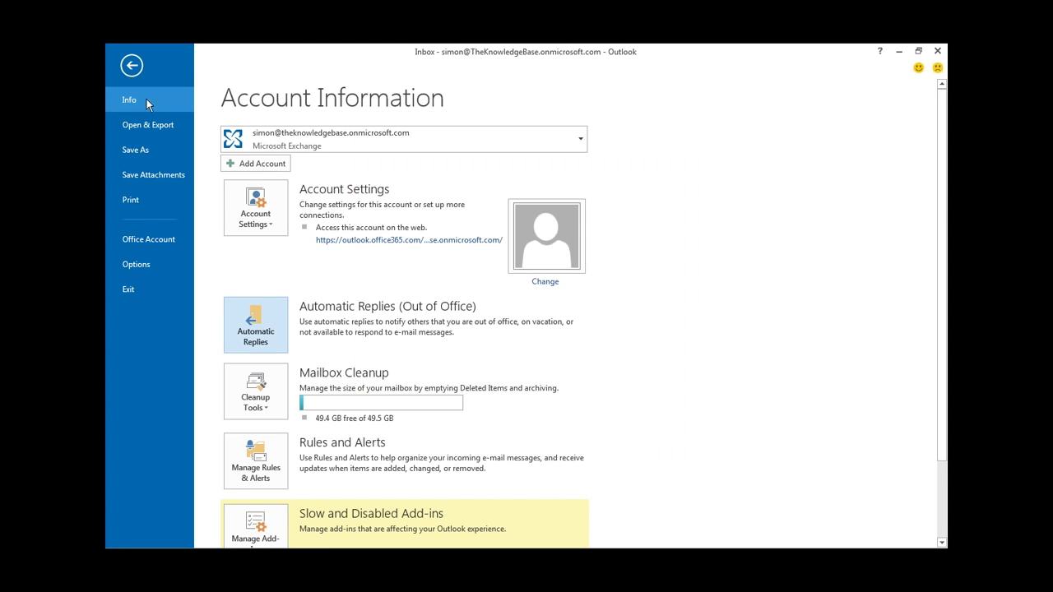
left_click(132, 65)
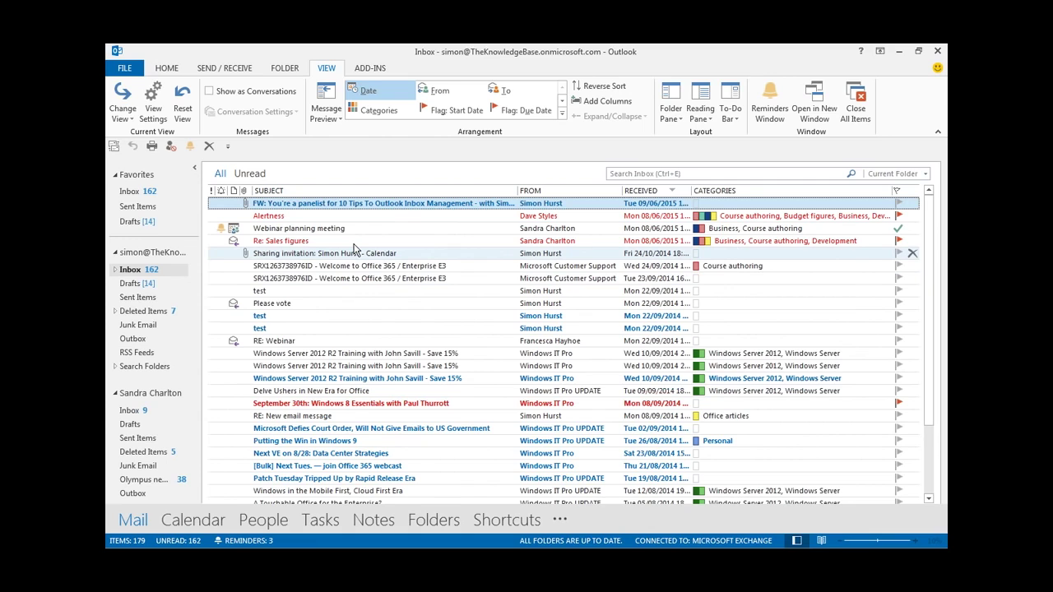
- Show a two-line message preview for the messages in this folder only
left_click(326, 114)
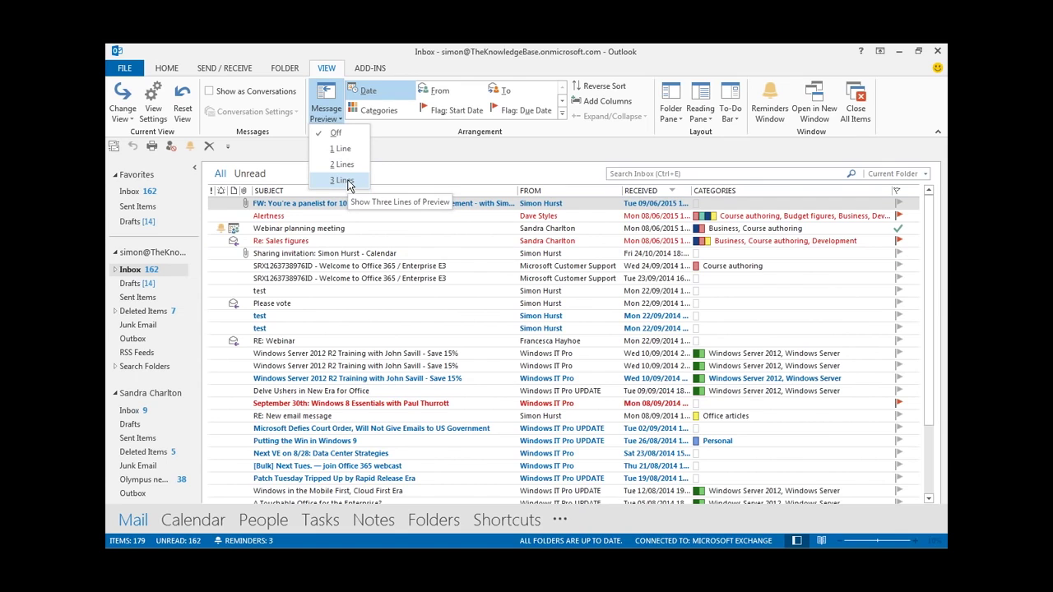
left_click(342, 180)
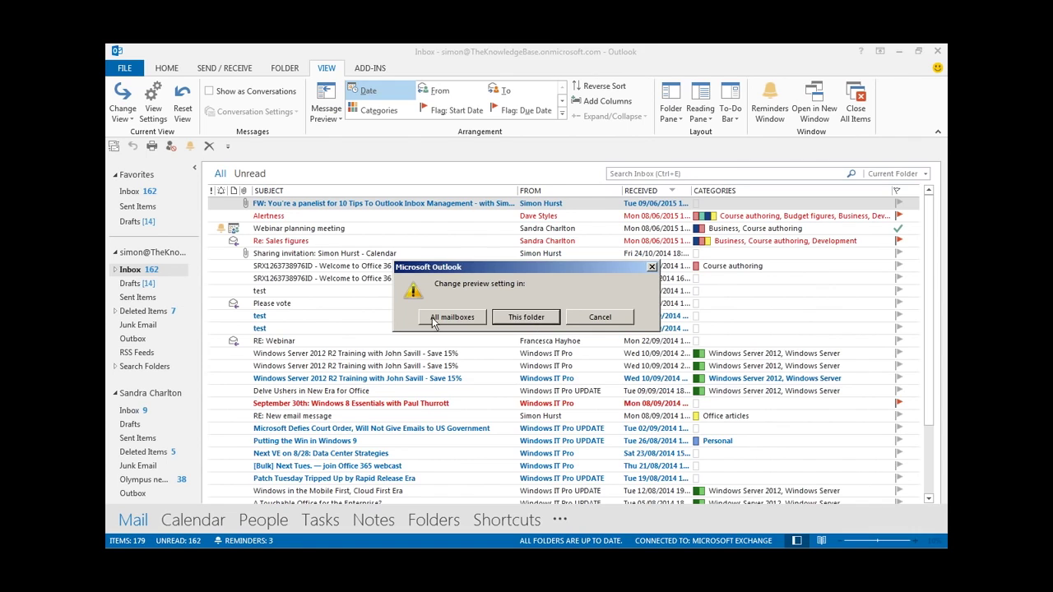
left_click(531, 324)
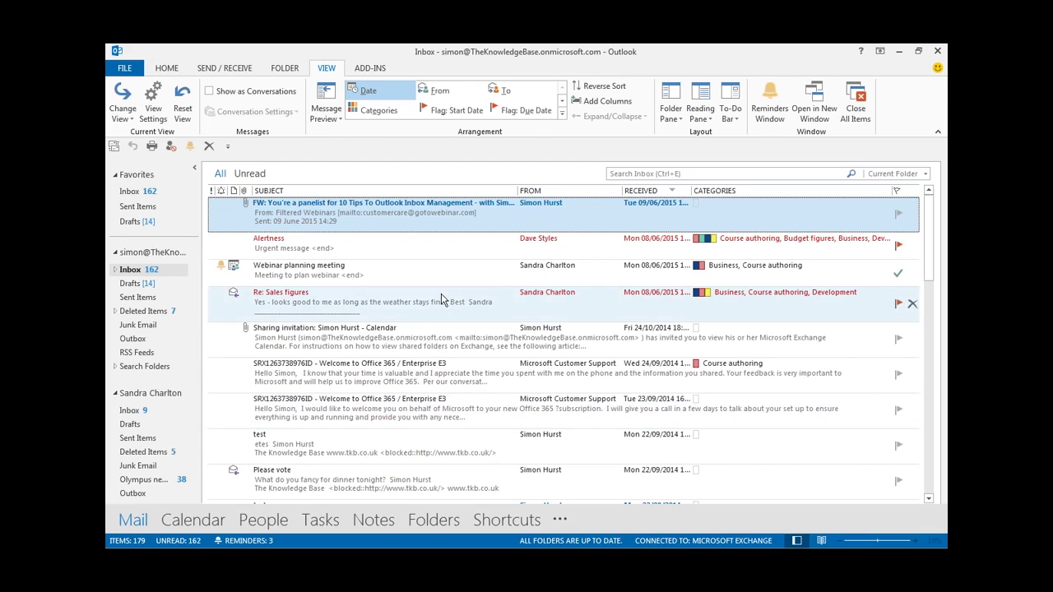
- Turn off the message preview for this folder
left_click(335, 120)
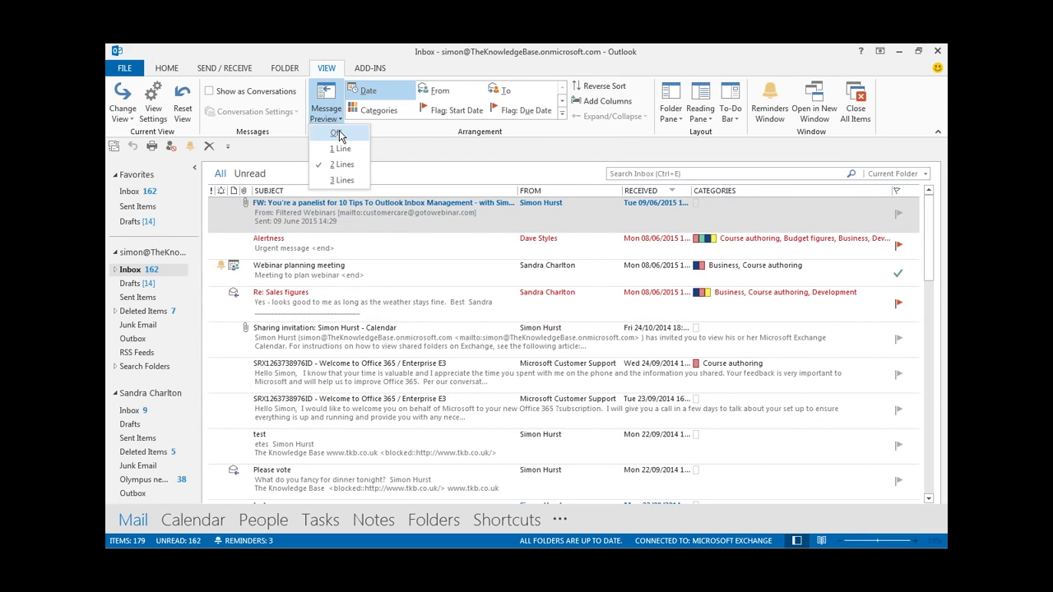
left_click(338, 134)
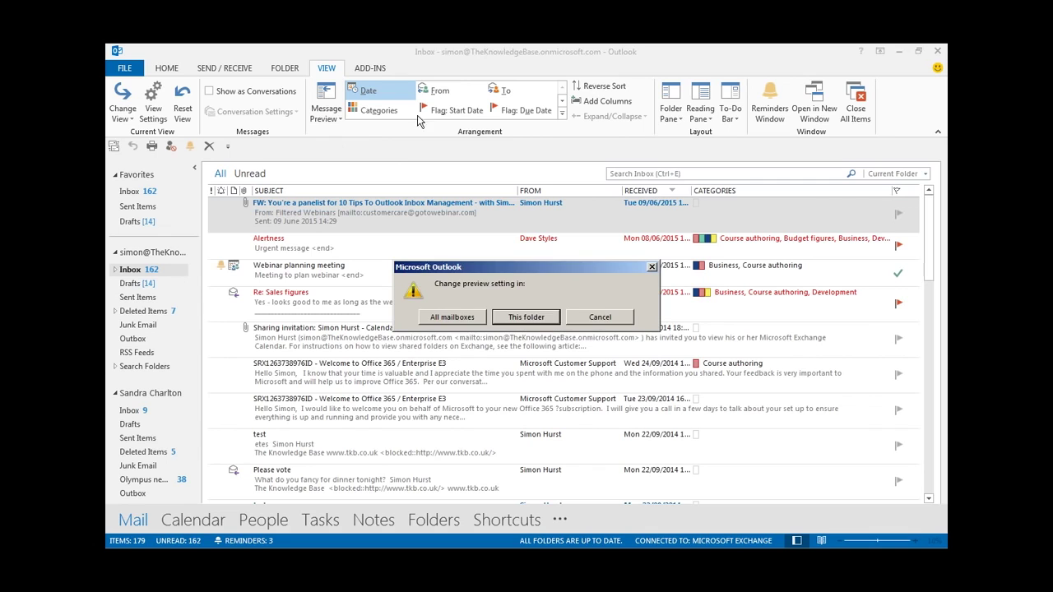
left_click(518, 320)
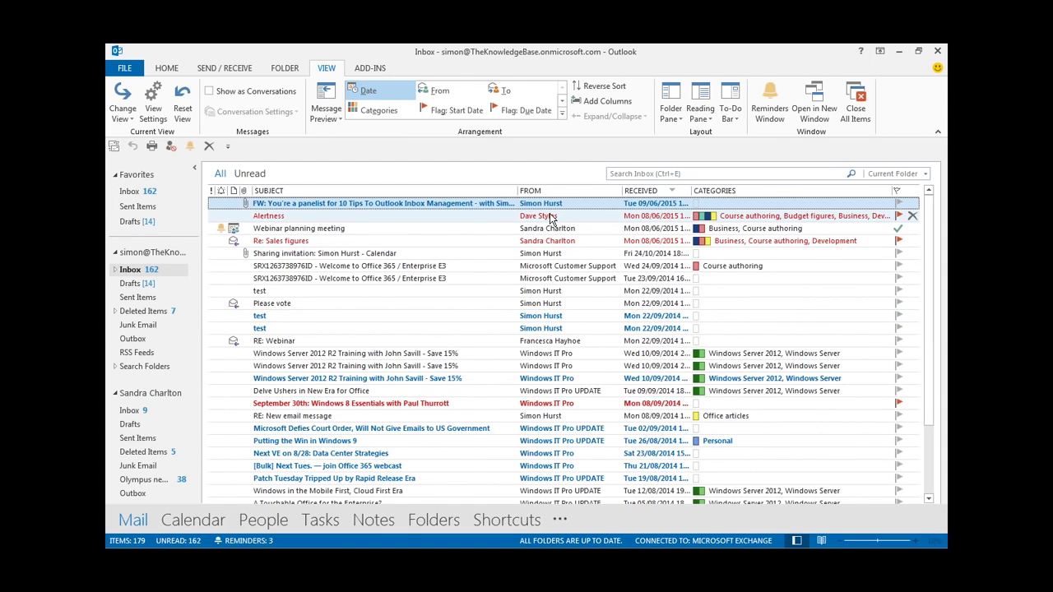
- Show the reading pane with the Right layout and display the Alertness message in it
left_click(706, 123)
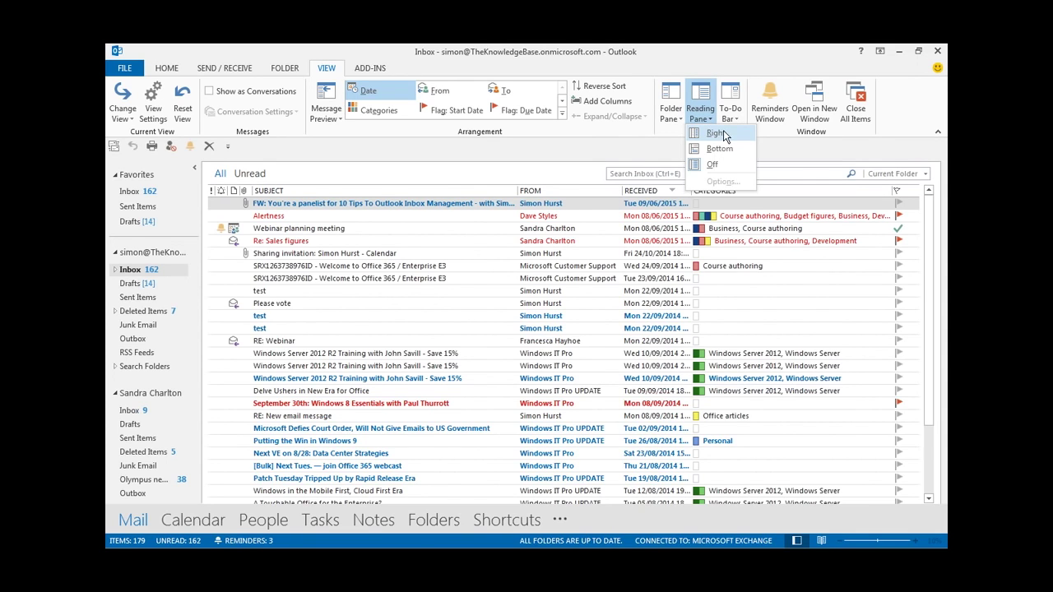
left_click(716, 134)
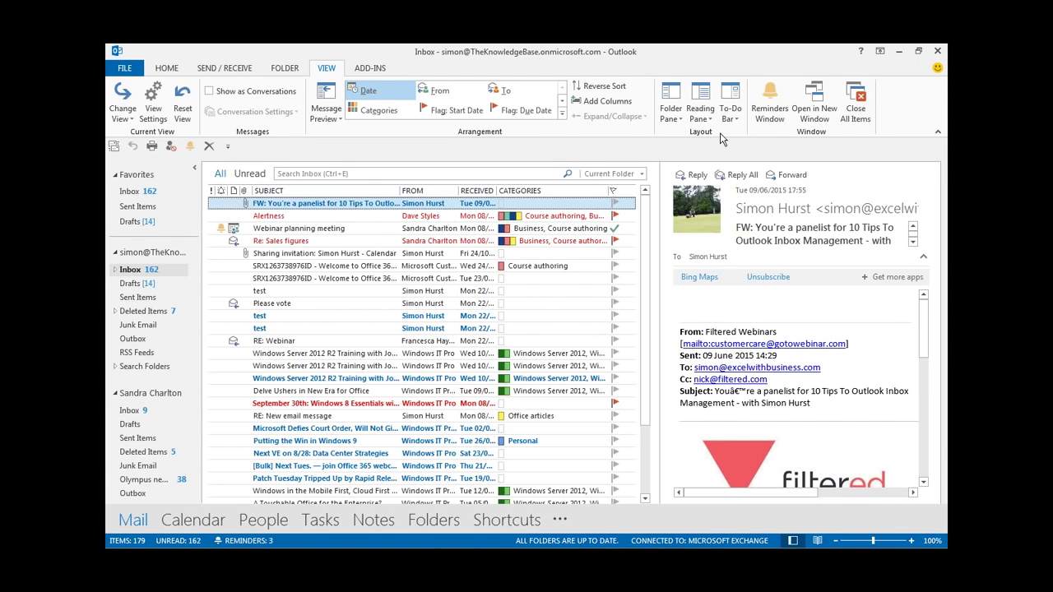
left_click(285, 217)
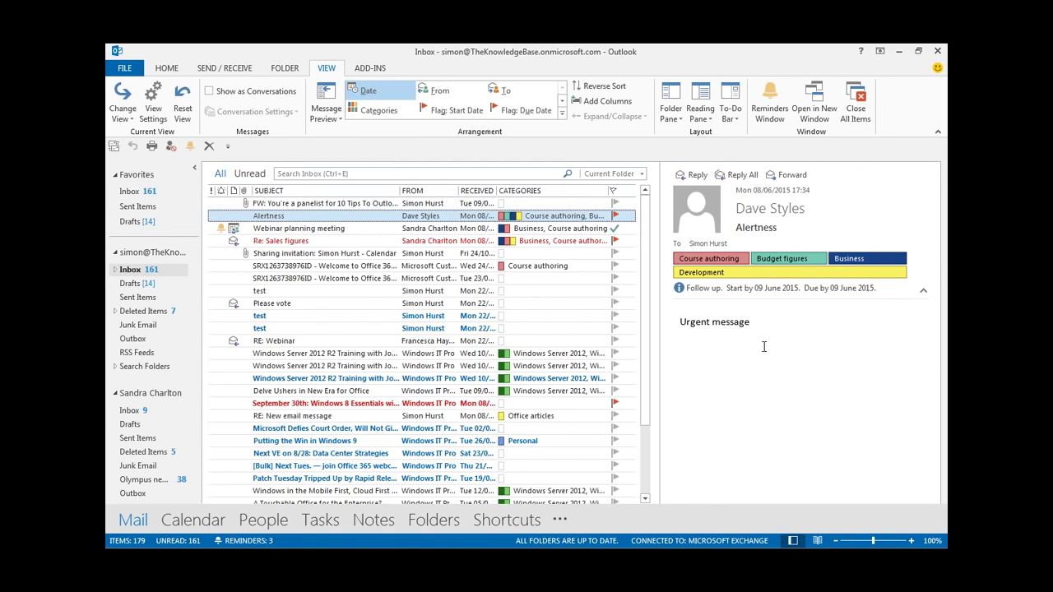
- Try replying to the Alertness message within the reading pane, including popping the draft out to its own window, and discard the replies
left_click(696, 175)
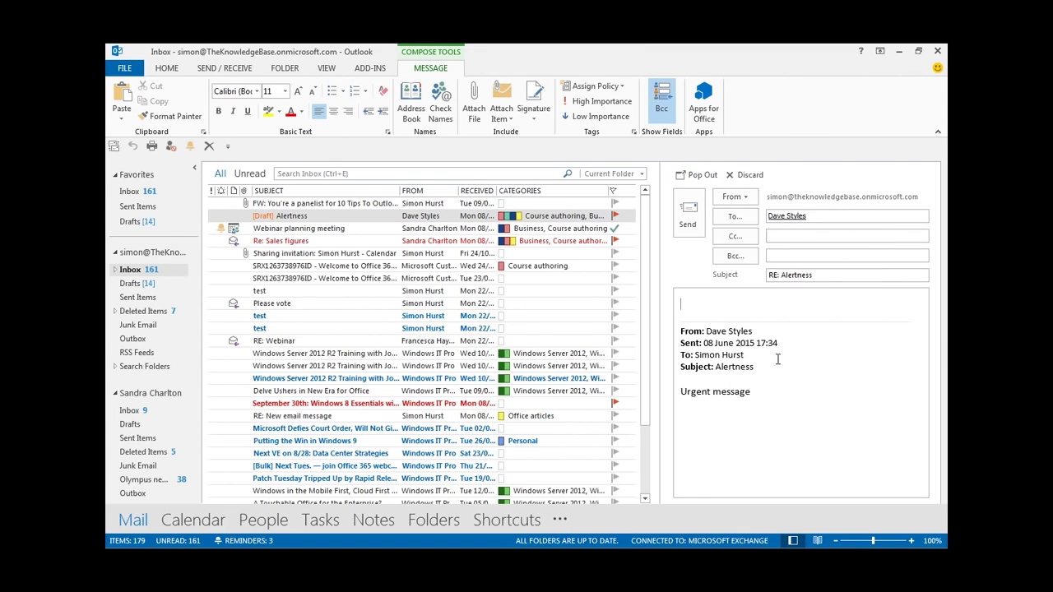
left_click(701, 175)
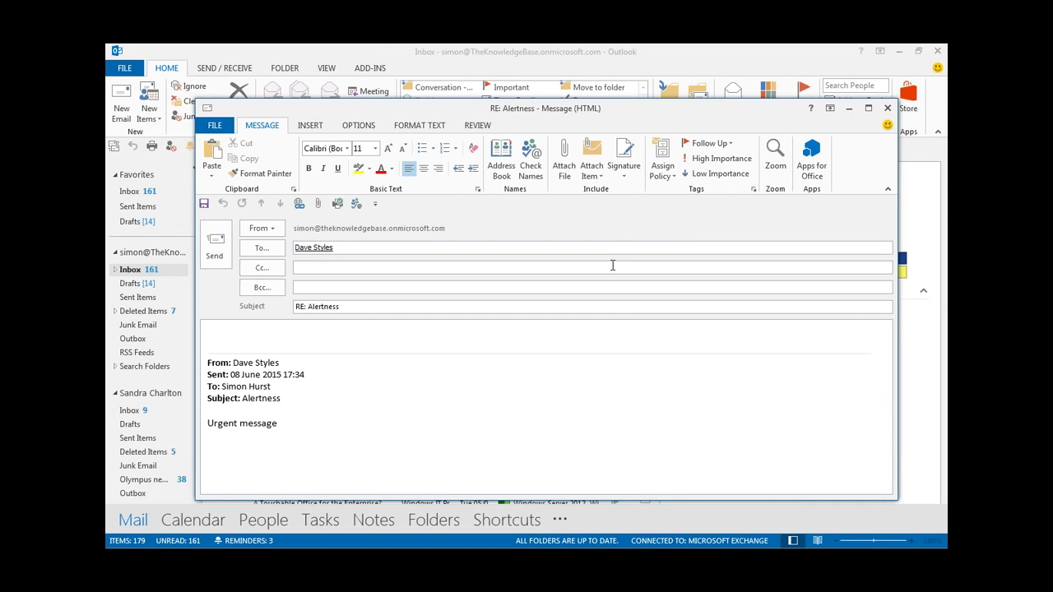
left_click(888, 108)
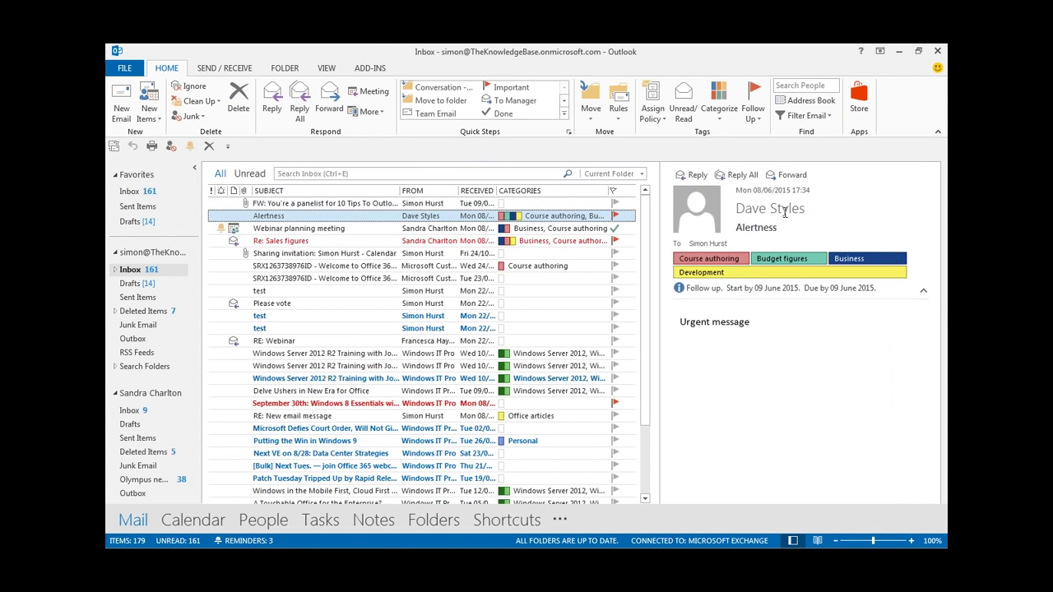
left_click(696, 174)
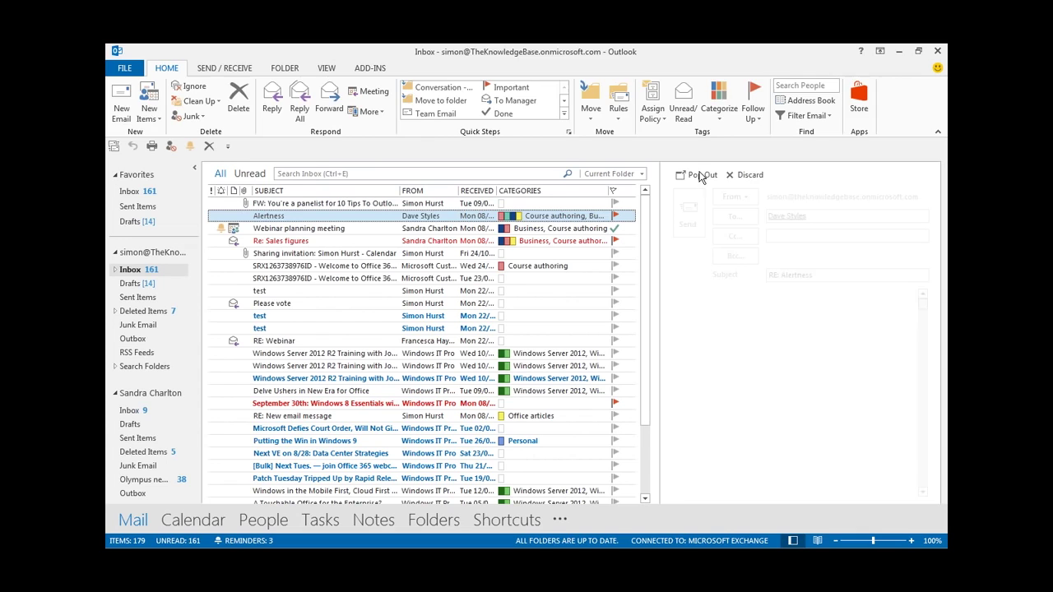
left_click(749, 175)
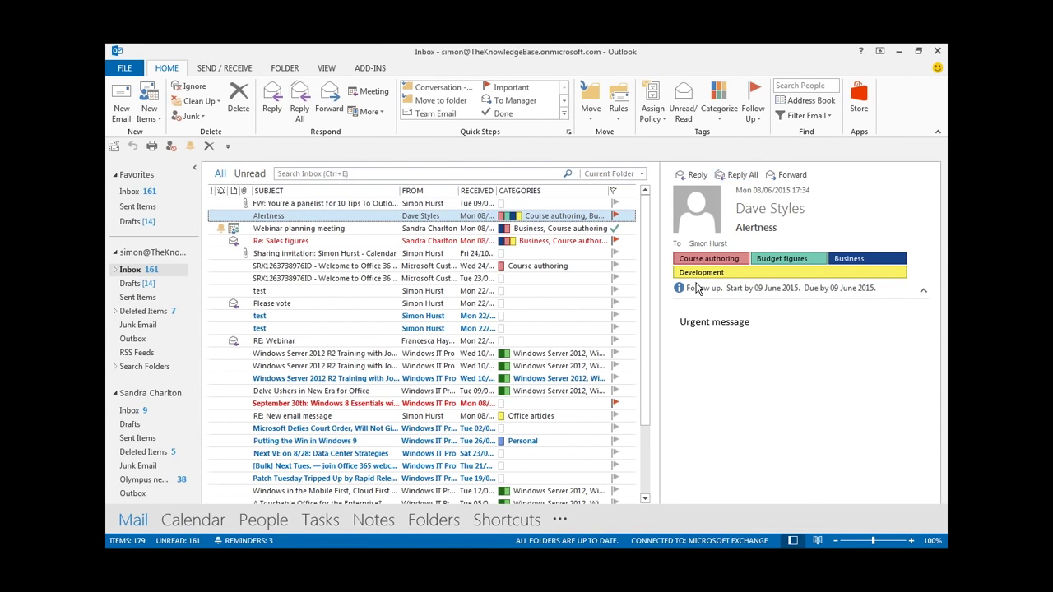
- View the Webinar planning meeting request in the reading pane and look at its Accept response choices
left_click(311, 229)
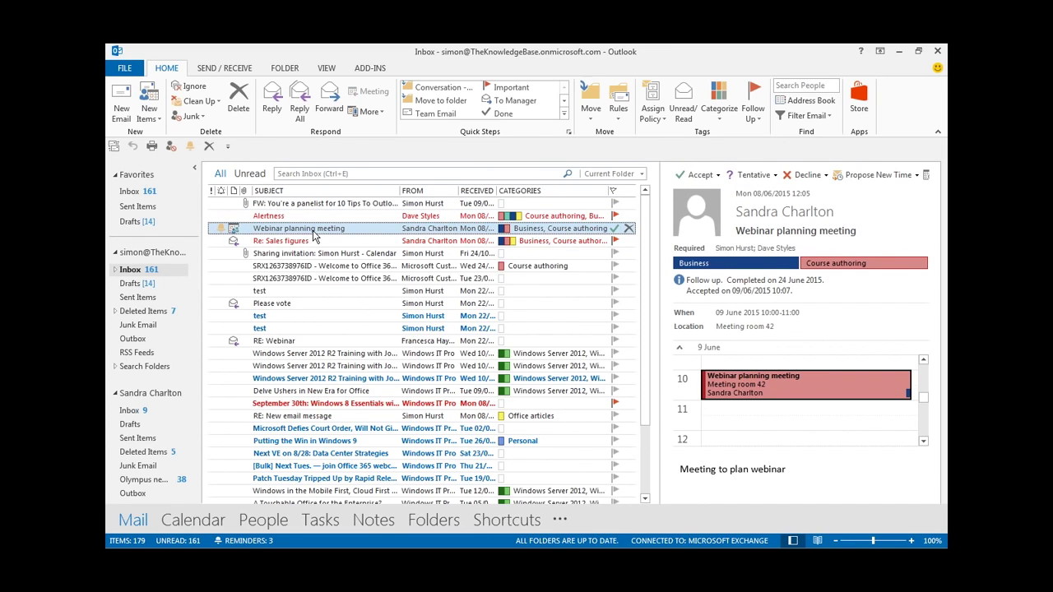
mouse_move(756, 216)
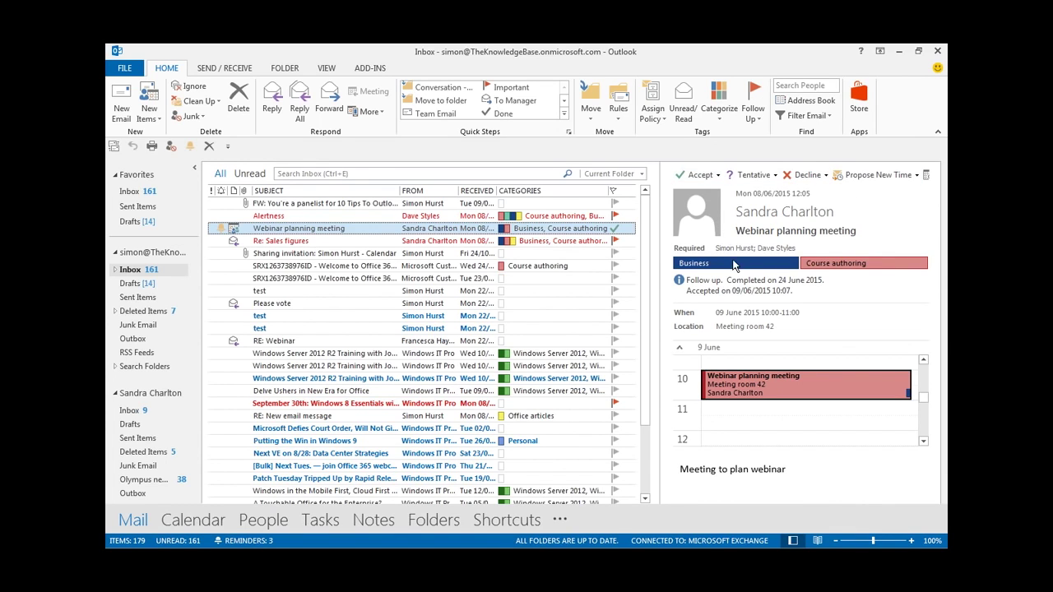
left_click(719, 175)
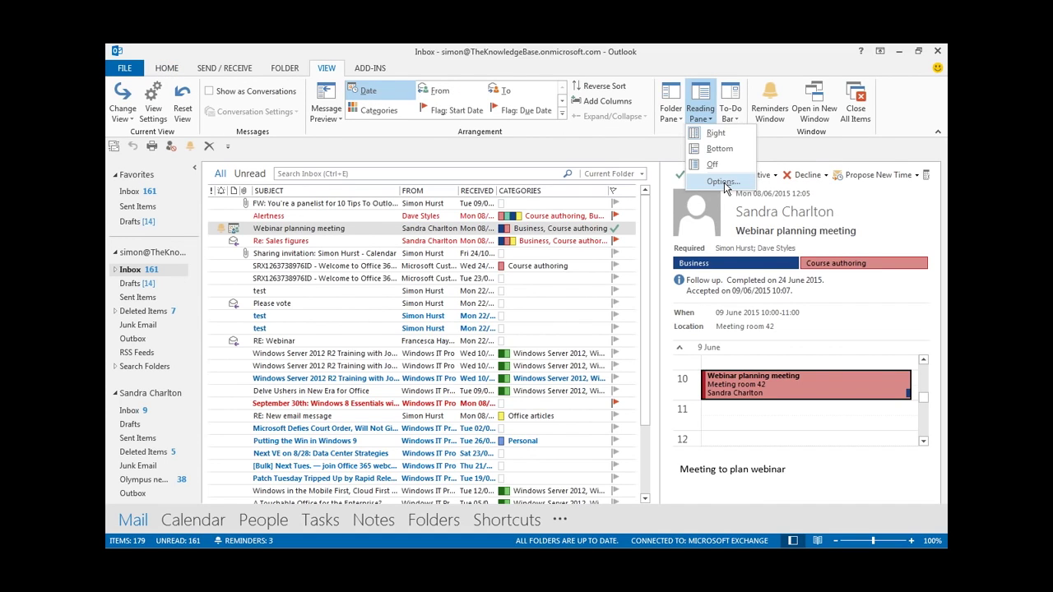
- Review the Reading Pane options for marking items as read and for single key reading, and close them
left_click(724, 182)
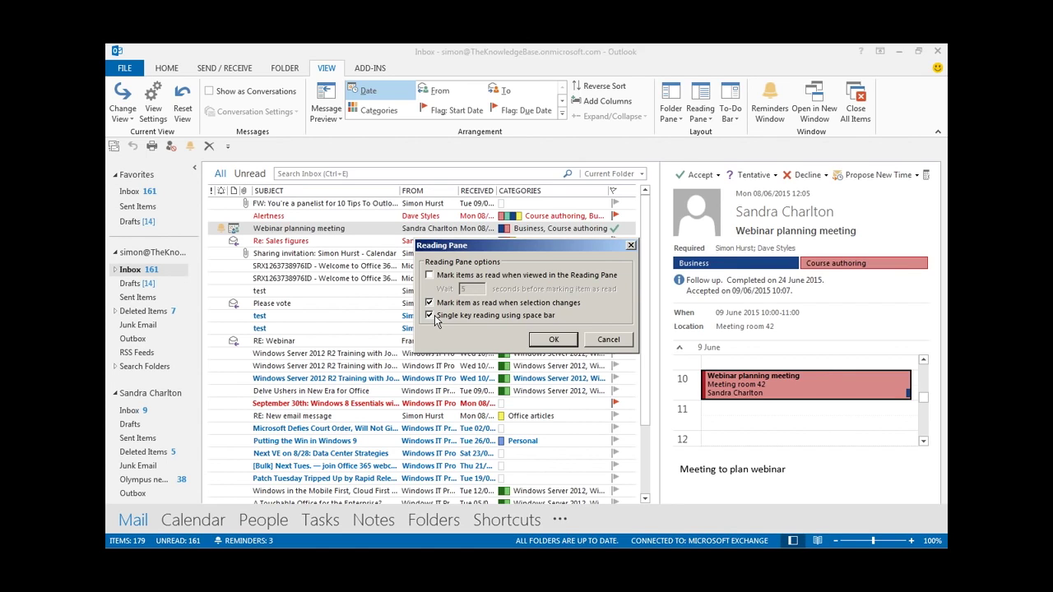
left_click(554, 339)
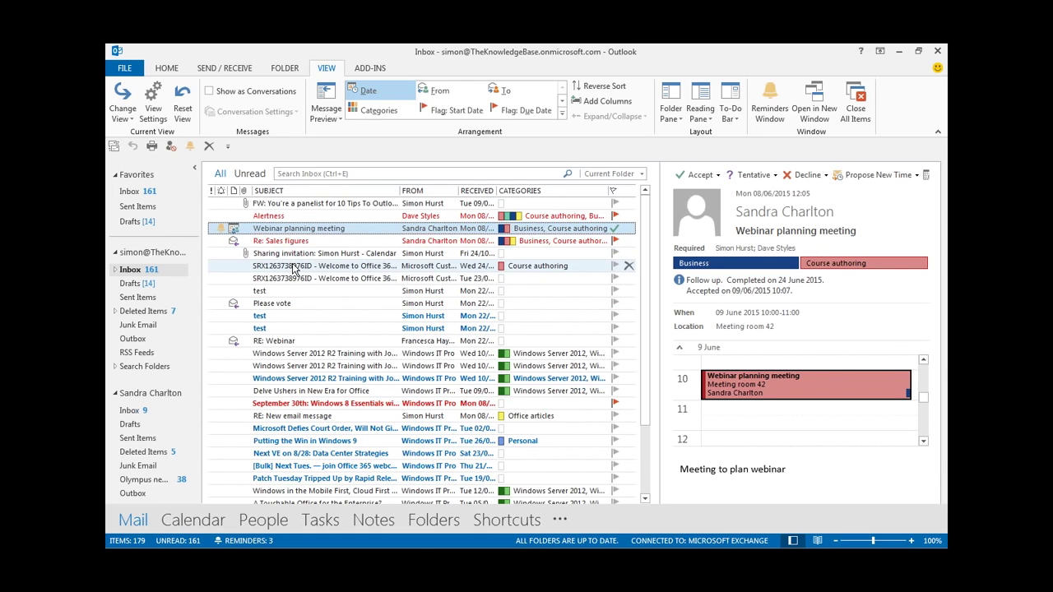
- Page through the Welcome to Office 365 message with the Course authoring category in the reading pane, and continue to the first unread test message
left_click(294, 265)
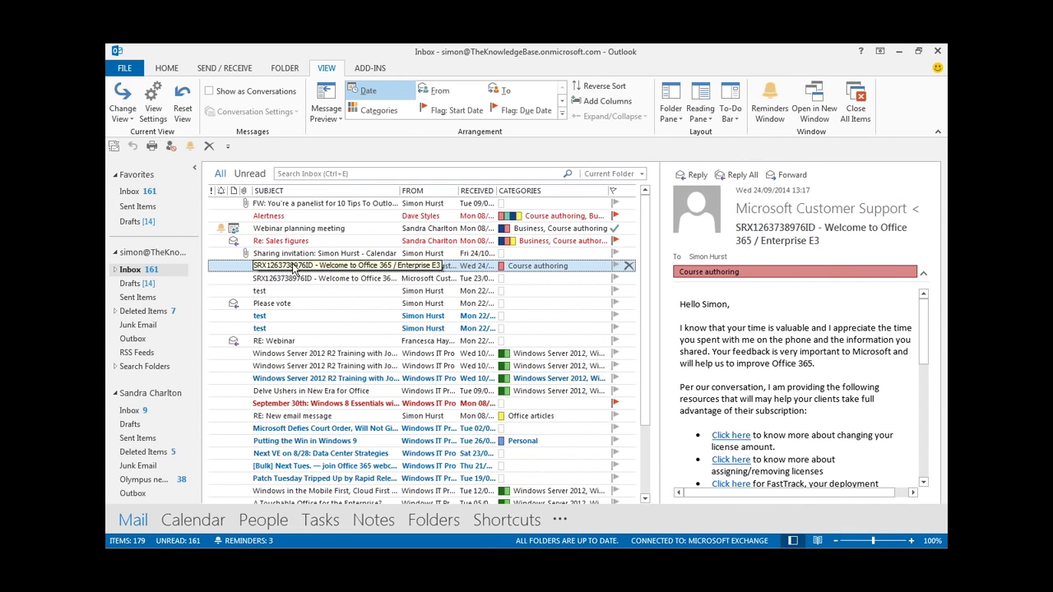
key("space")
key("space")
key("space")
key("space")
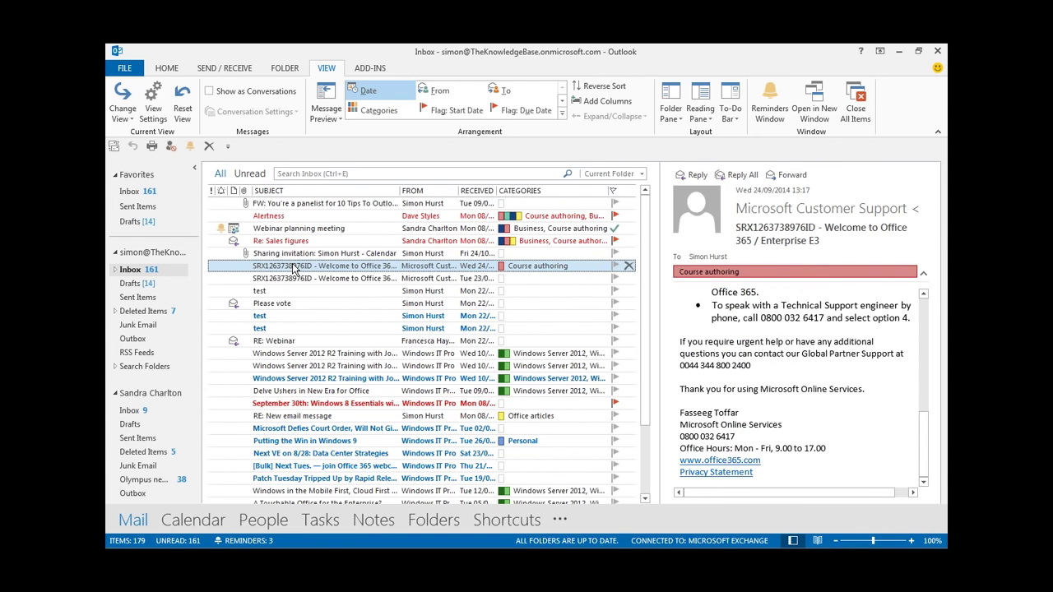
key("space")
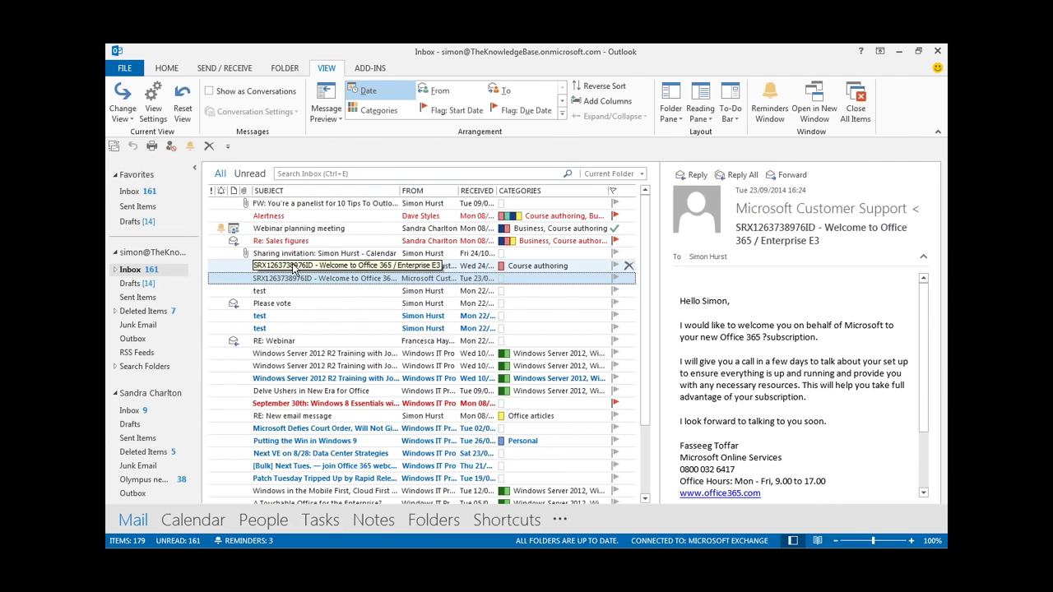
key("Down")
key("Down")
key("Down")
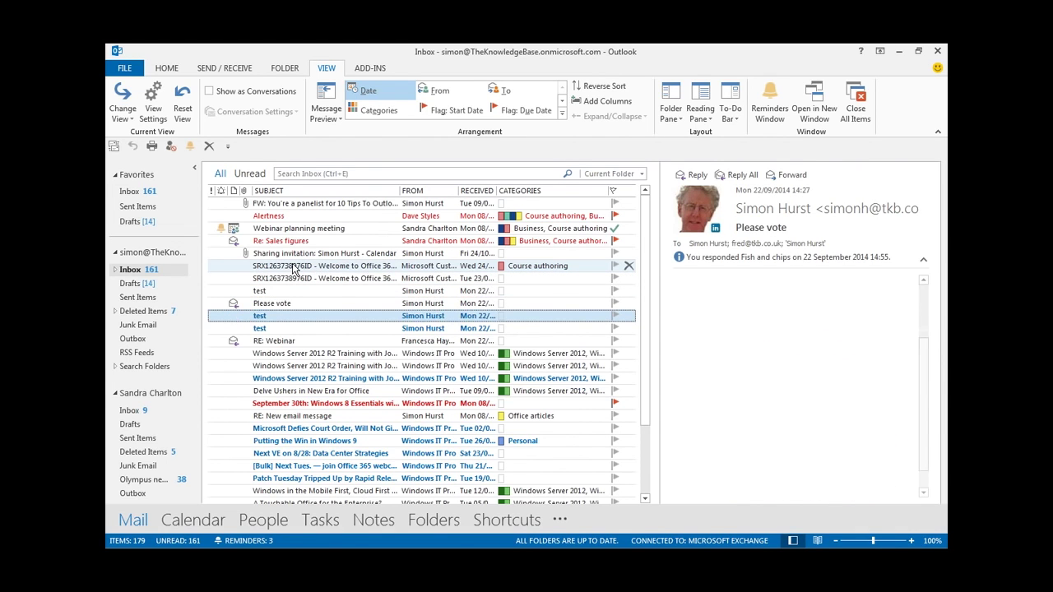
- Read the unread test messages and the RE: Webinar message in the reading pane, and return to the first test message
key("Down")
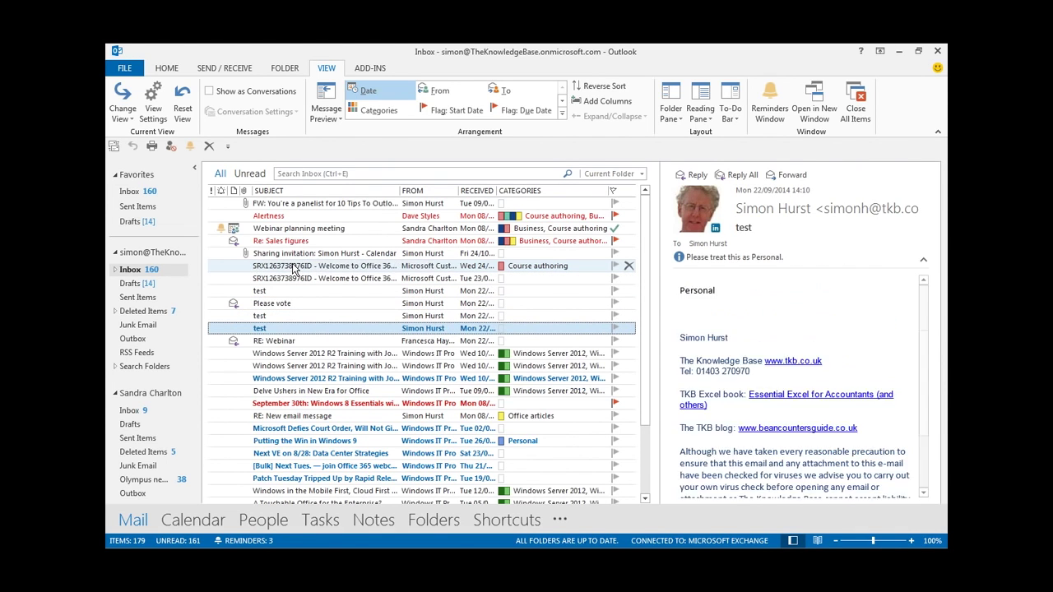
key("Down")
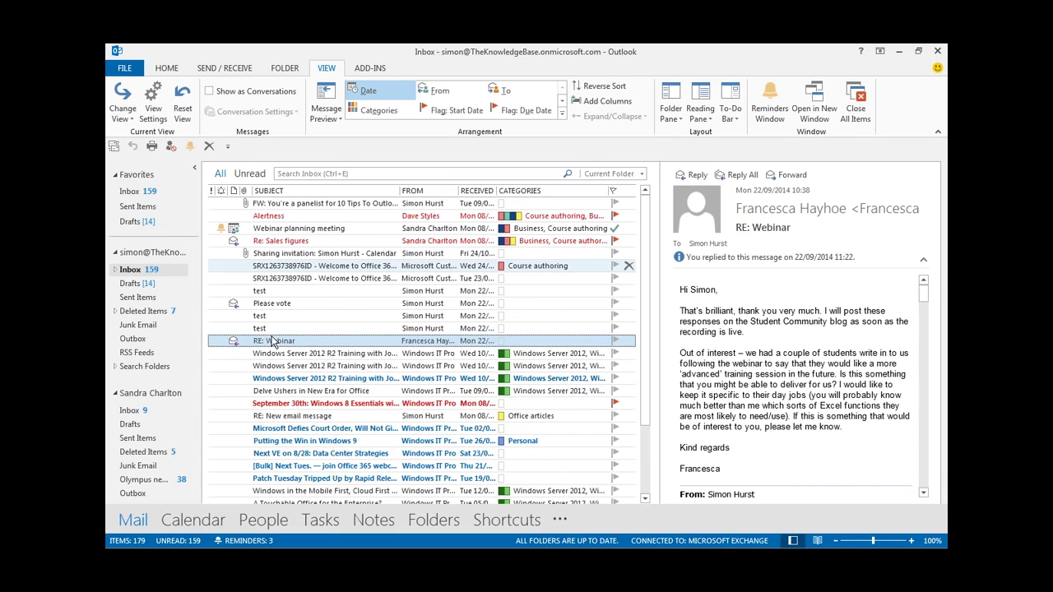
left_click(283, 292)
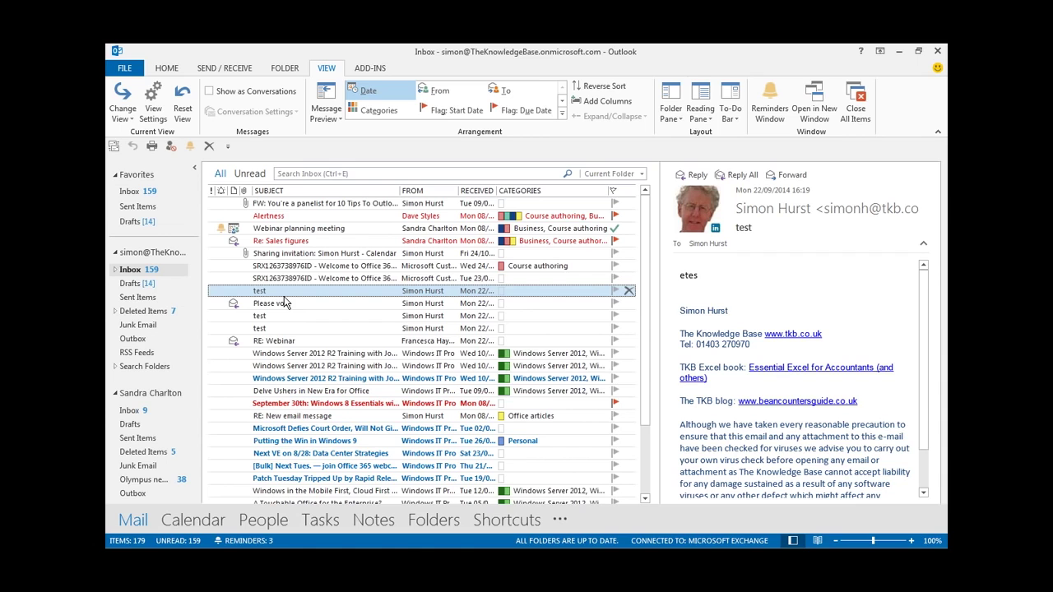
- Turn off the reading pane and sort the inbox by the From column, trying descending order and returning to ascending
left_click(700, 113)
left_click(724, 169)
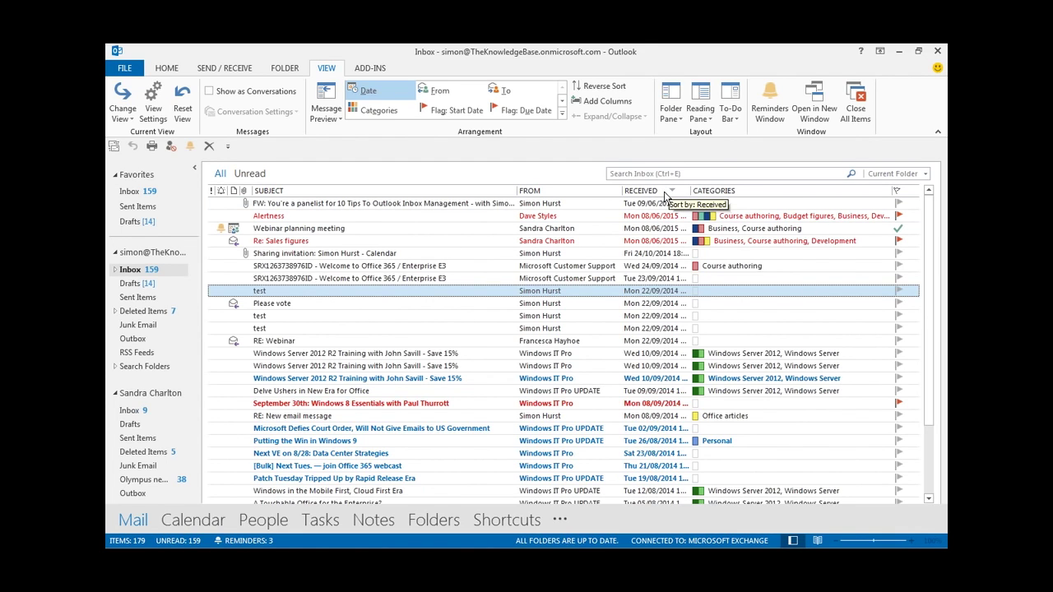
left_click(558, 193)
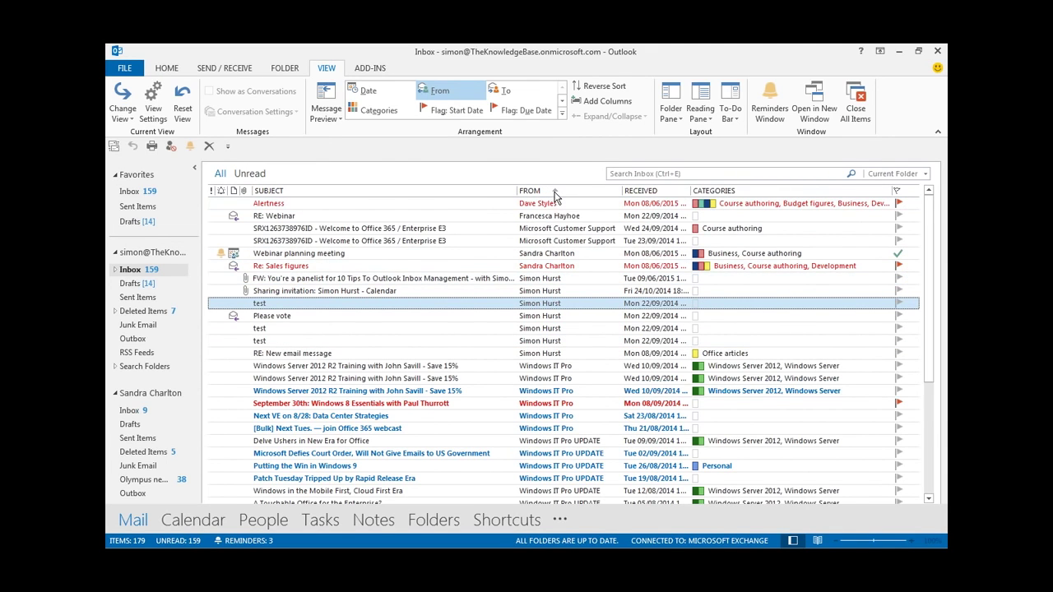
left_click(555, 194)
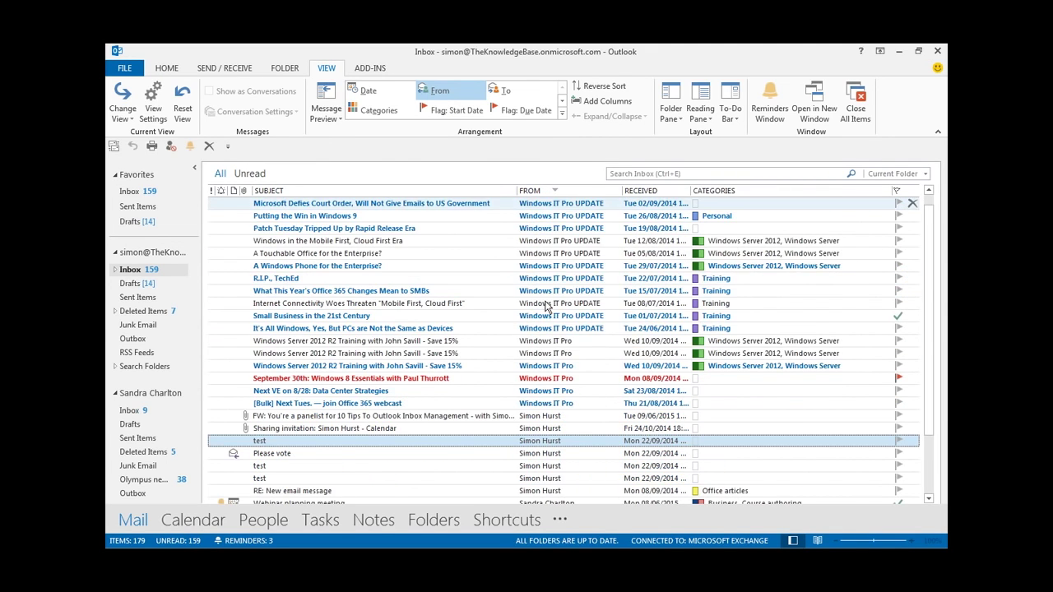
left_click(556, 195)
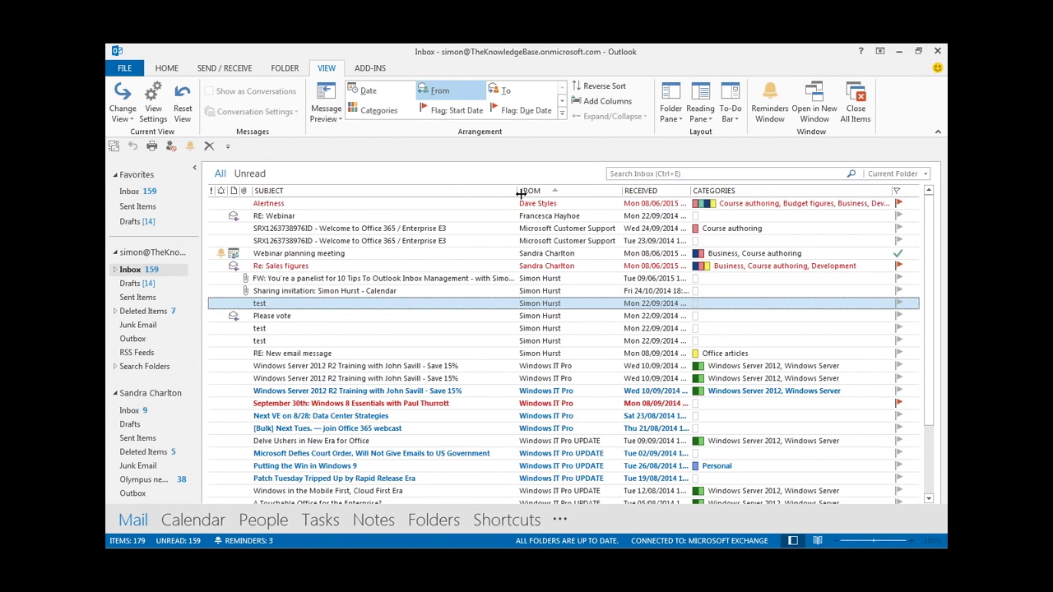
- Add the Sent field from the frequently-used fields as a column between From and Received
right_click(417, 194)
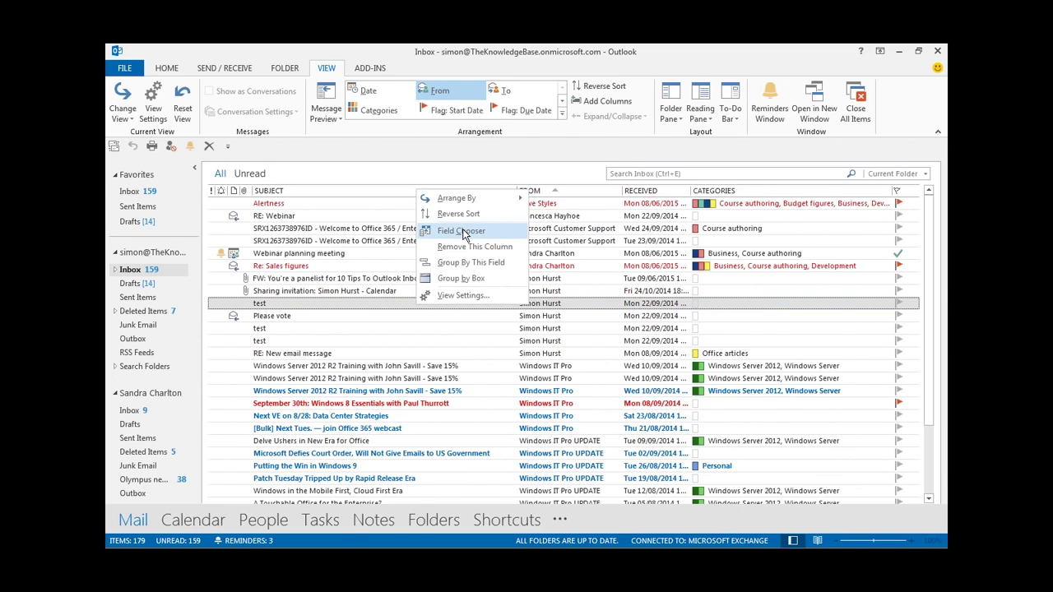
left_click(463, 231)
left_click_drag(175, 253, 473, 219)
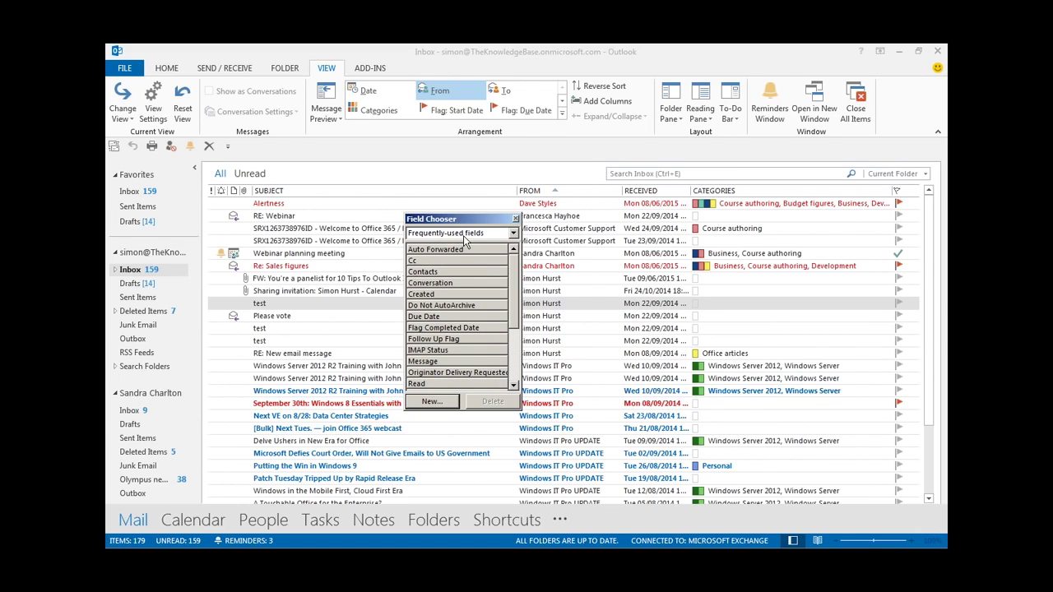
left_click(514, 234)
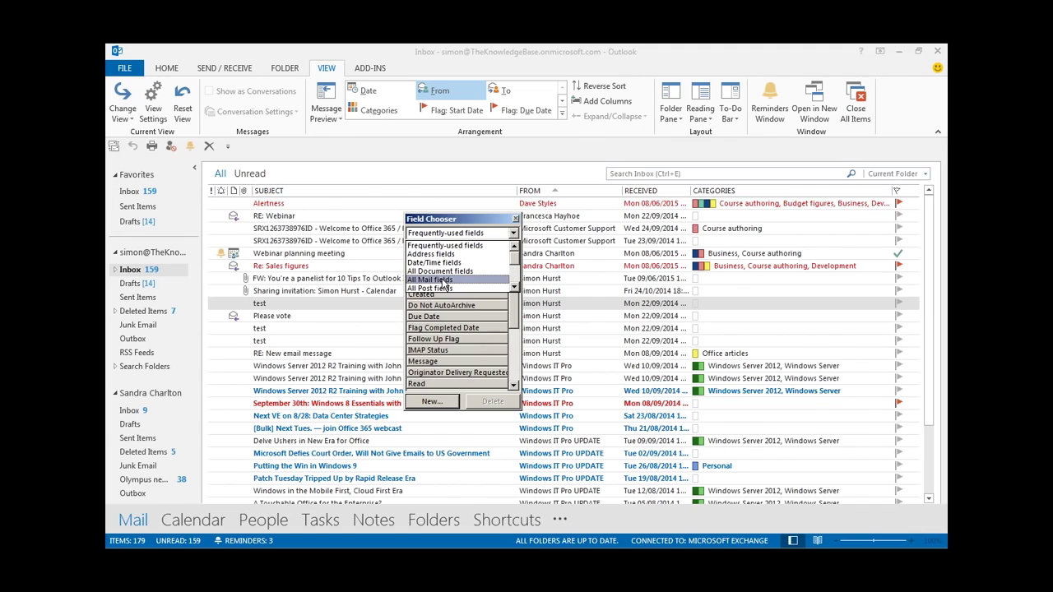
left_click(500, 235)
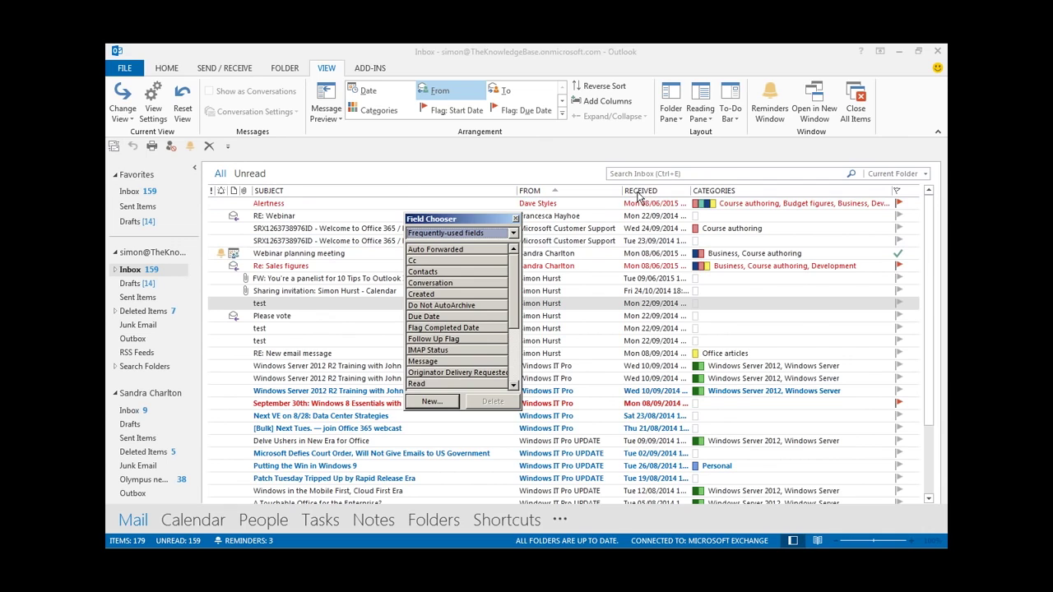
left_click_drag(515, 282, 512, 346)
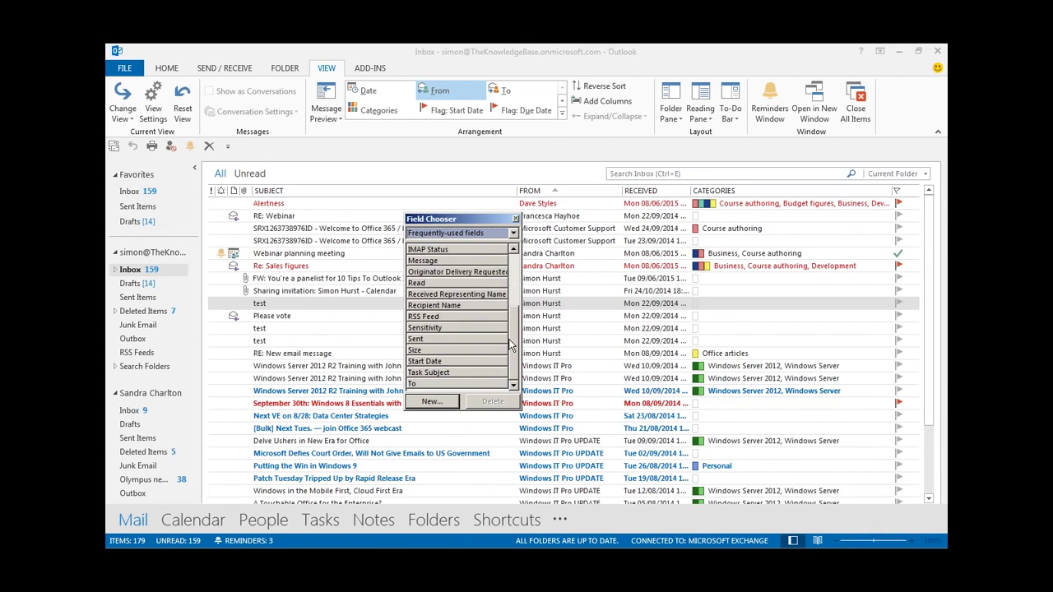
left_click(421, 340)
left_click_drag(426, 343, 622, 198)
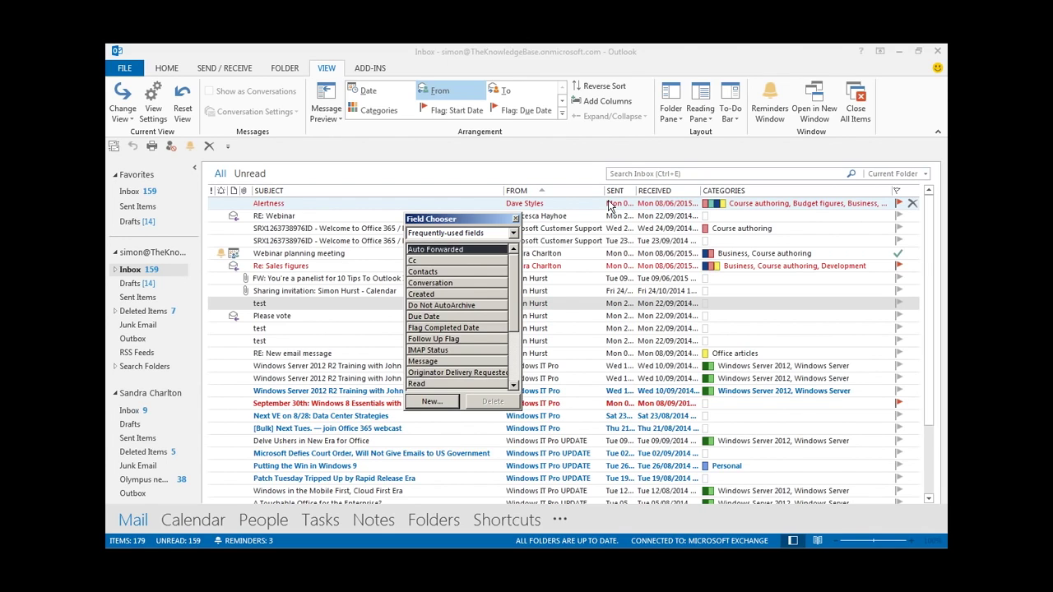
- Remove the Sent column from the message list and add it again between From and Received
left_click_drag(619, 191, 625, 272)
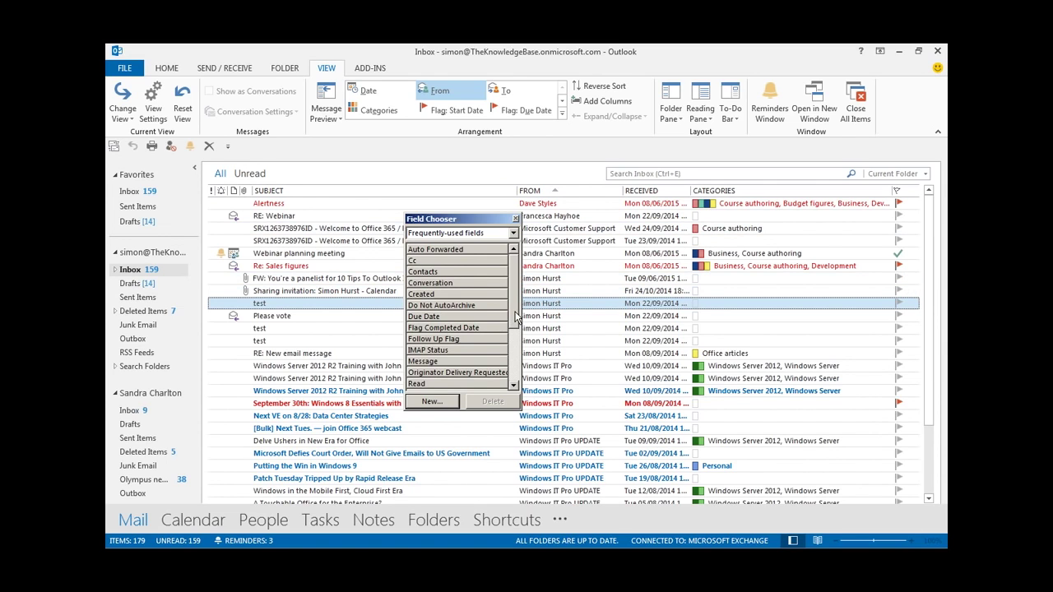
left_click_drag(516, 318, 507, 363)
left_click_drag(424, 362, 627, 200)
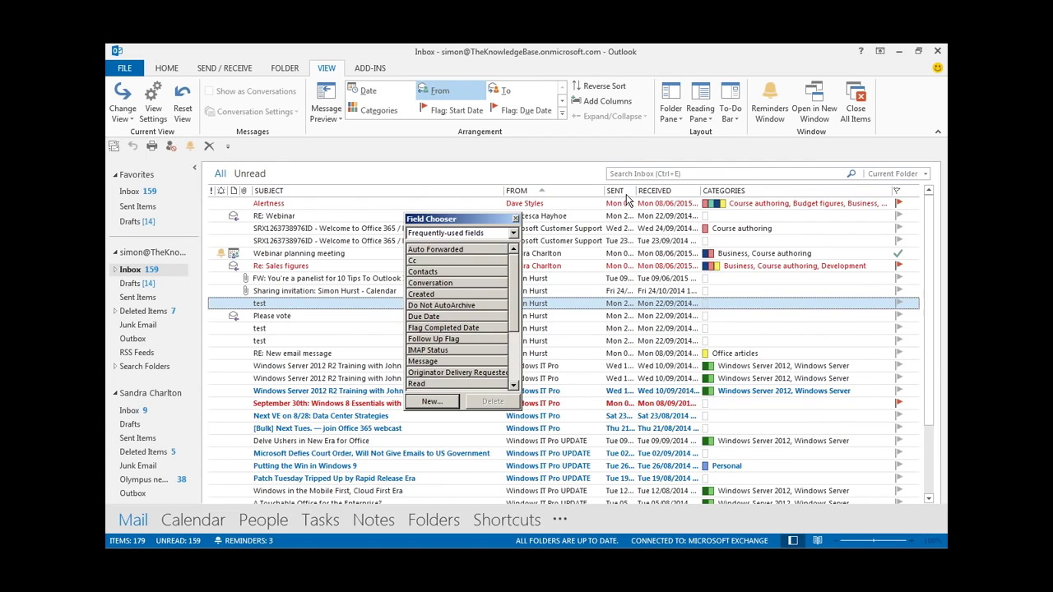
- Remove the Sent column again and close the Field Chooser
right_click(626, 194)
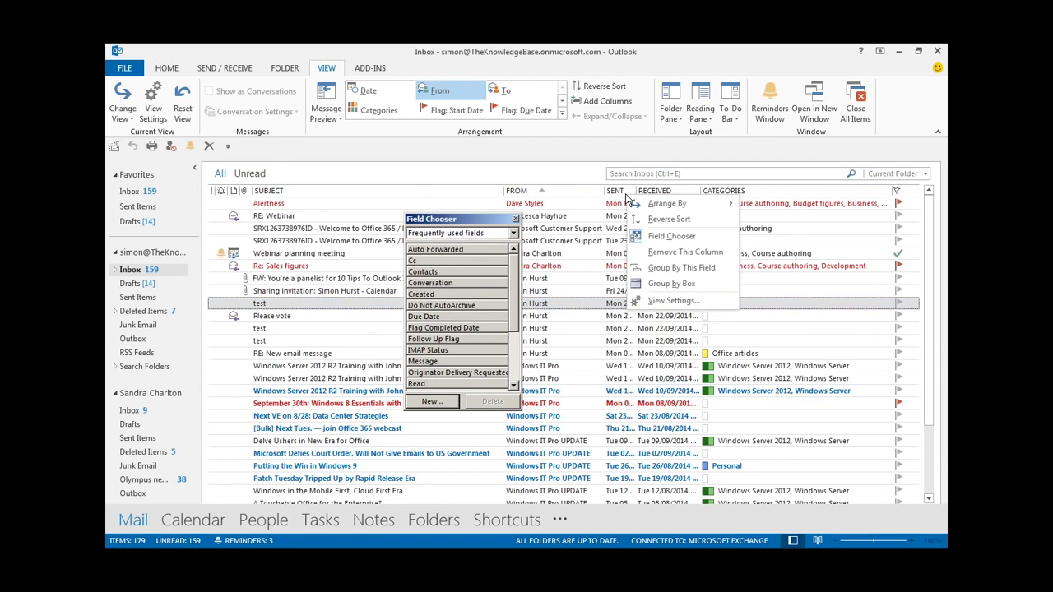
left_click(685, 252)
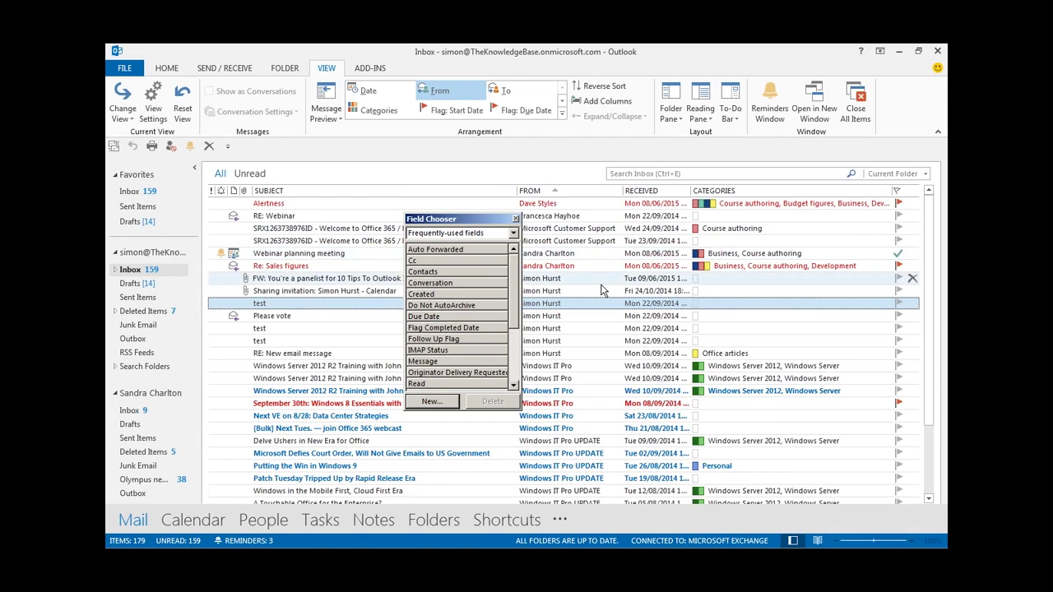
left_click(516, 220)
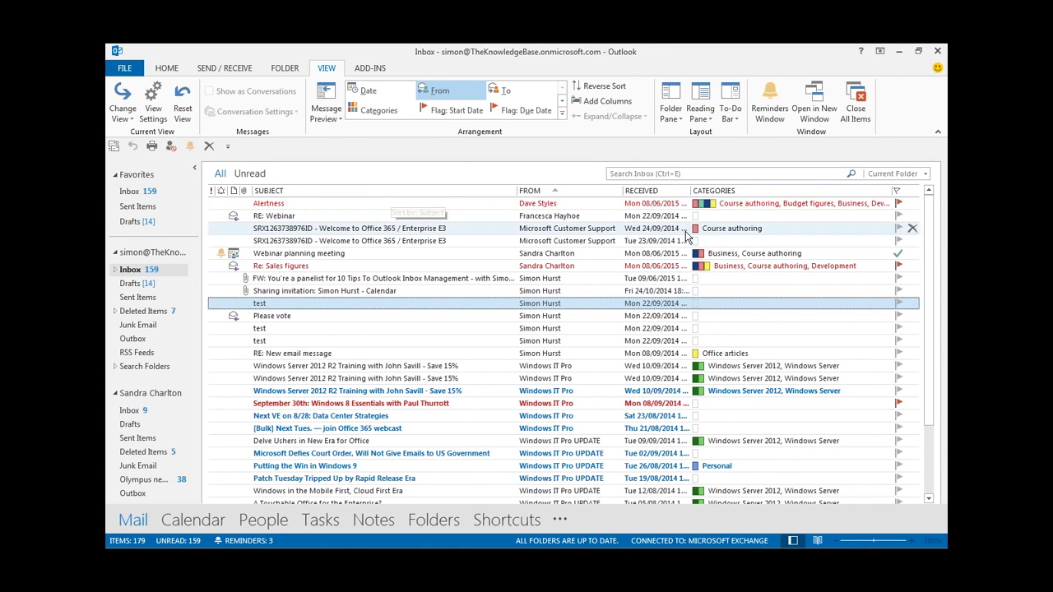
- Sort the inbox by Received date with the newest first, and show the messages in groups
left_click(655, 193)
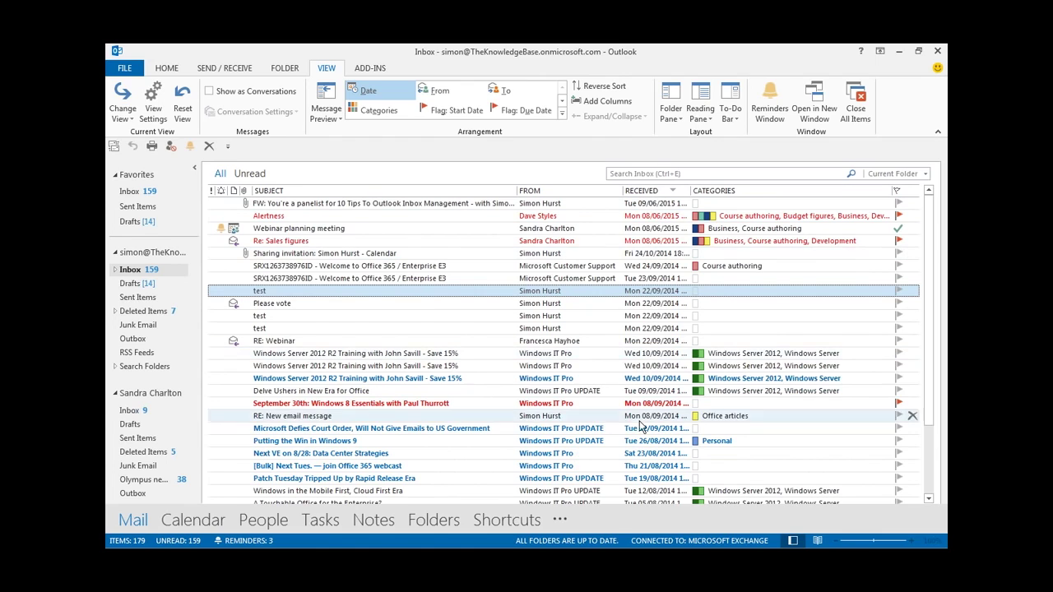
right_click(643, 195)
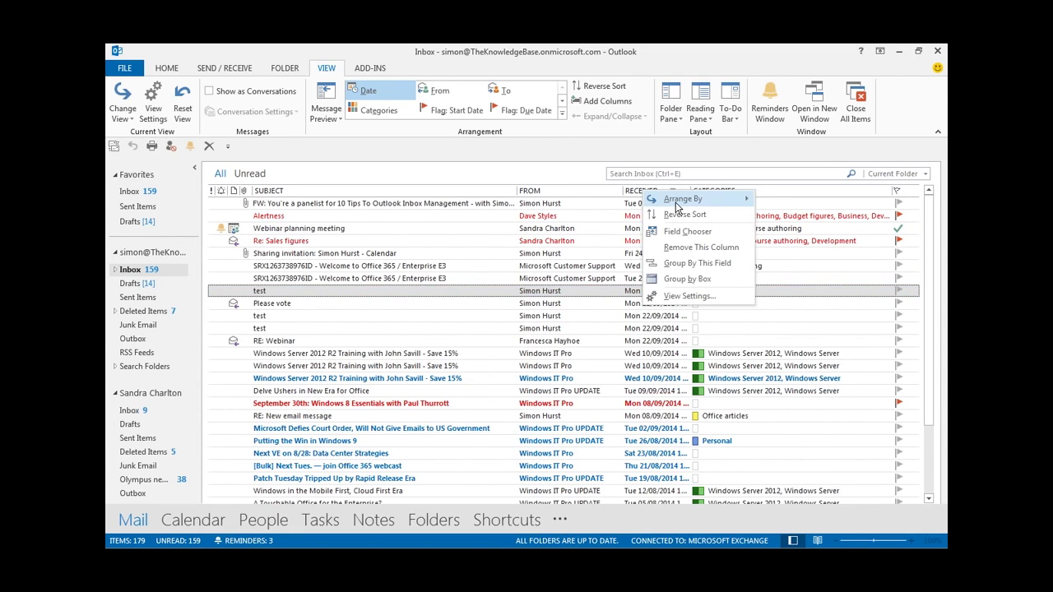
mouse_move(683, 198)
left_click(801, 407)
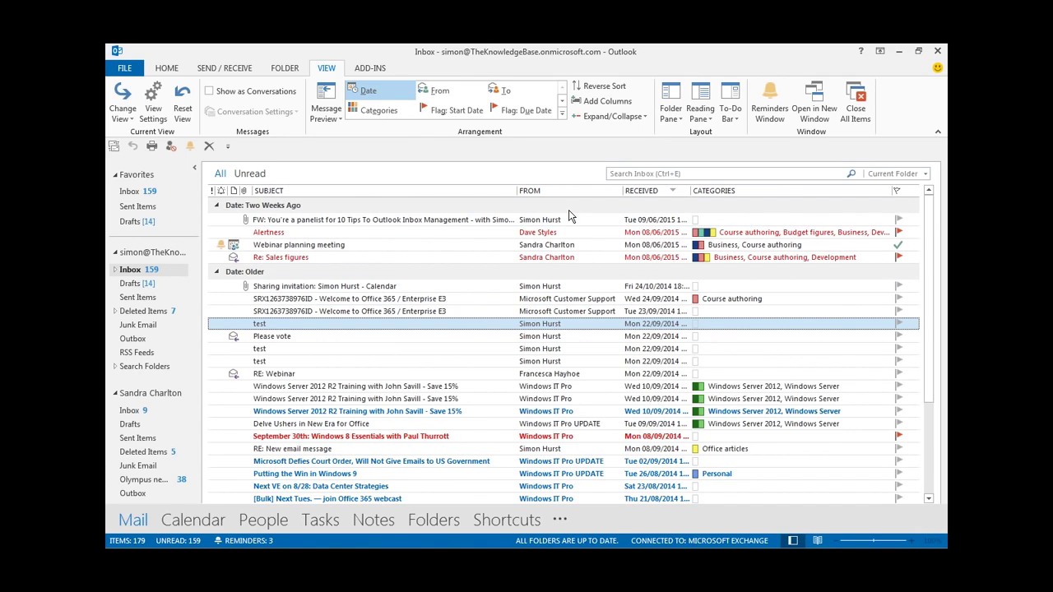
- Arrange the grouped inbox by From and look through the sender groups
left_click(445, 99)
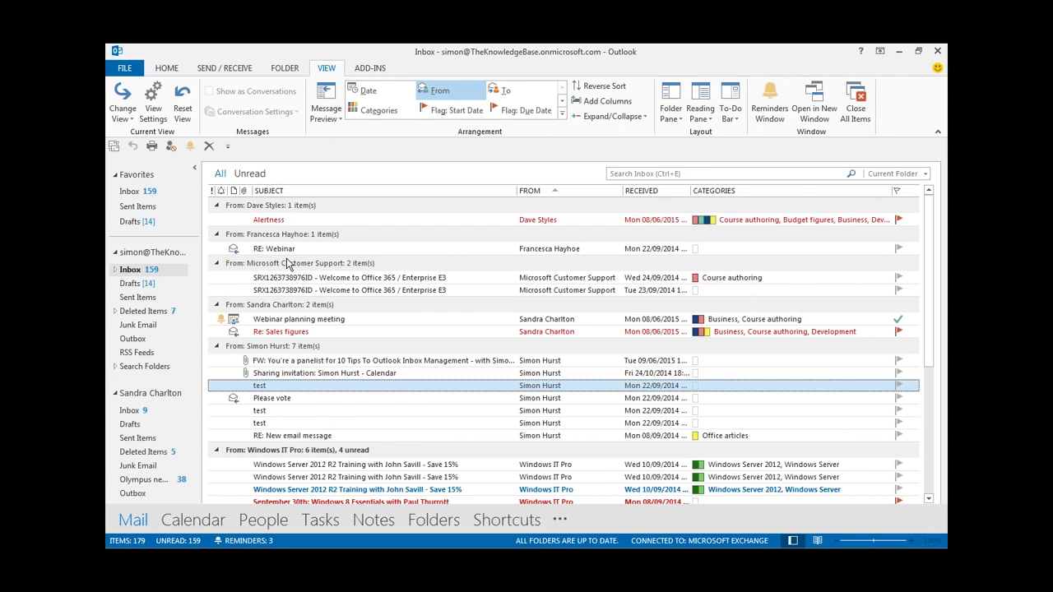
scroll(288, 264, "down", 7)
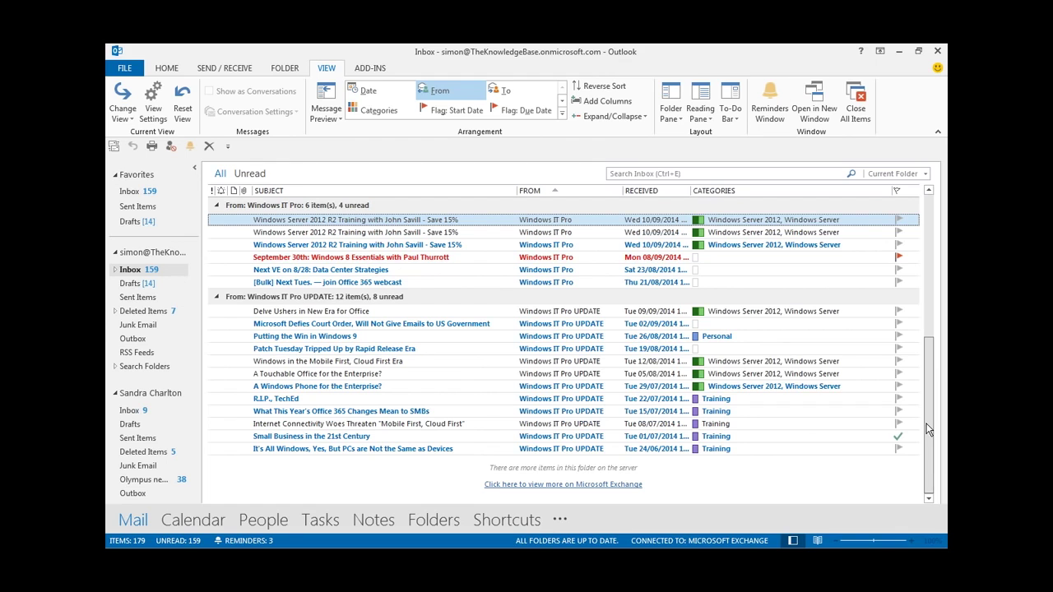
scroll(914, 286, "up", 7)
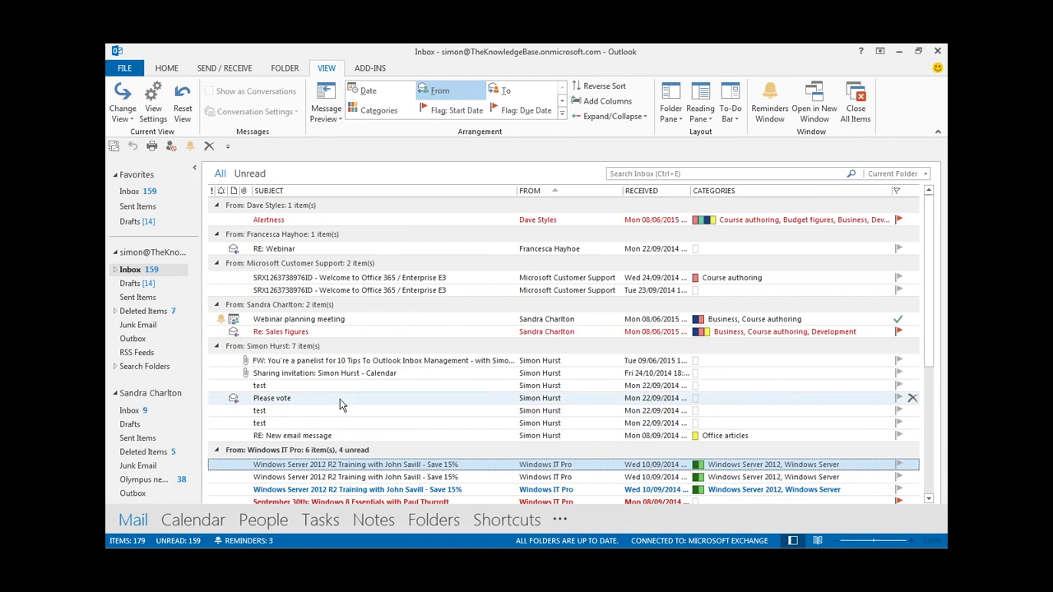
- Show the Group By box and nest Categories and Subject groupings under From, with Subject placed ahead of Categories
right_click(392, 196)
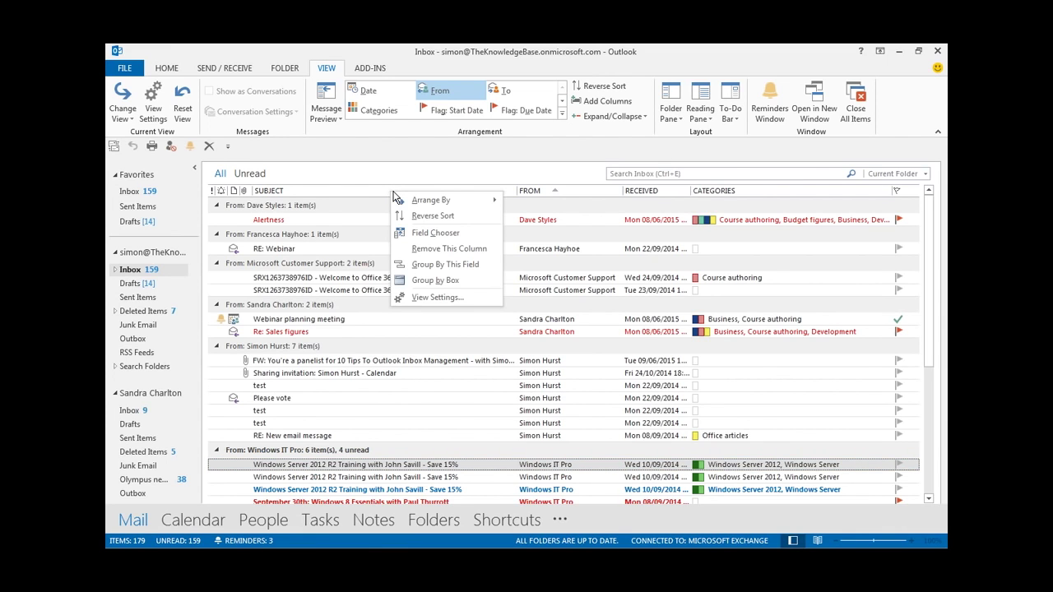
left_click(439, 280)
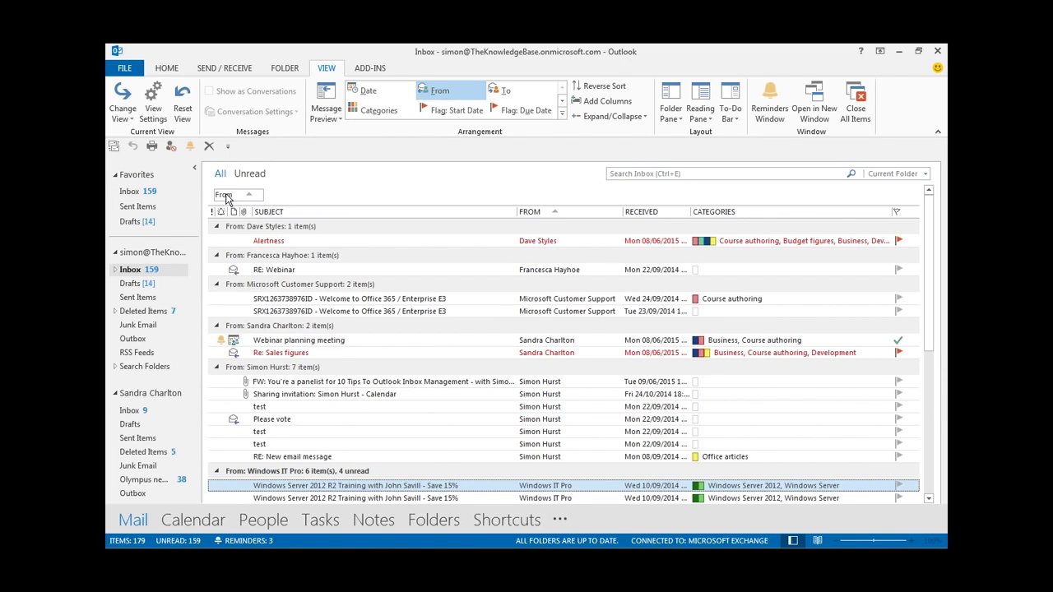
left_click_drag(743, 213, 348, 203)
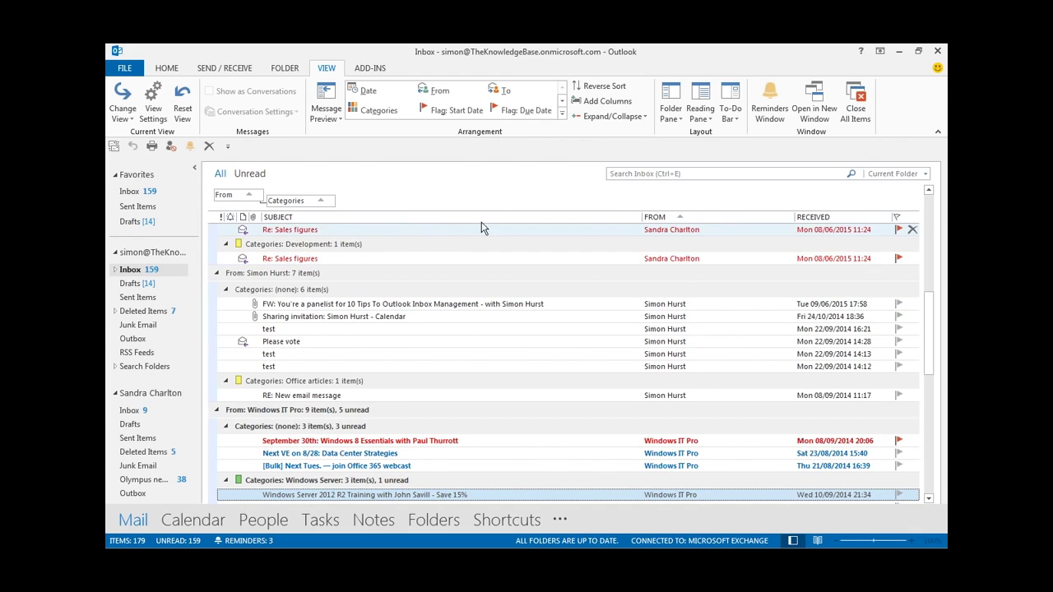
left_click_drag(500, 217, 392, 216)
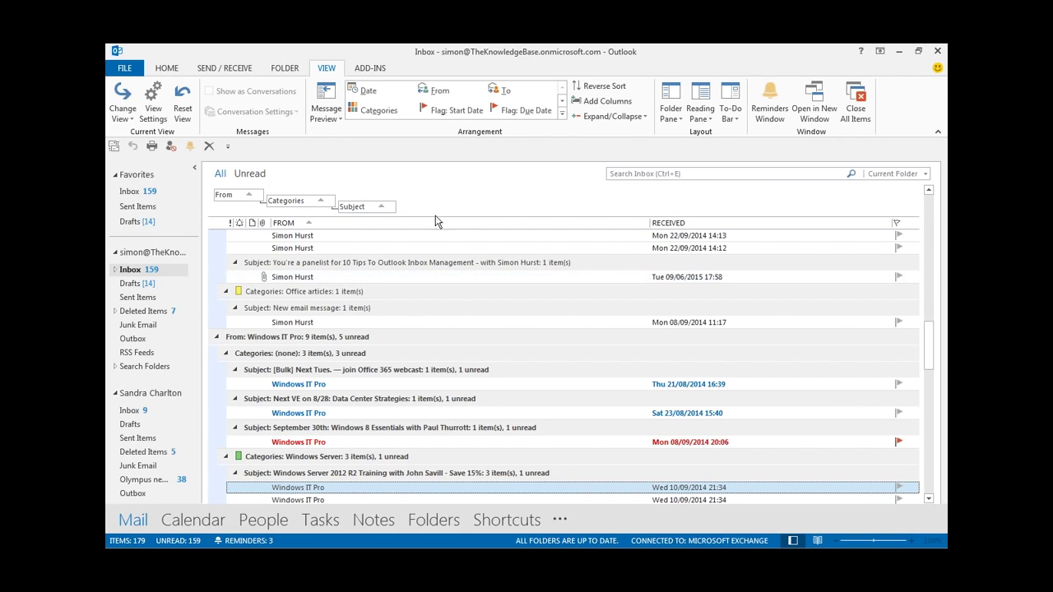
left_click(358, 207)
left_click_drag(358, 212, 288, 213)
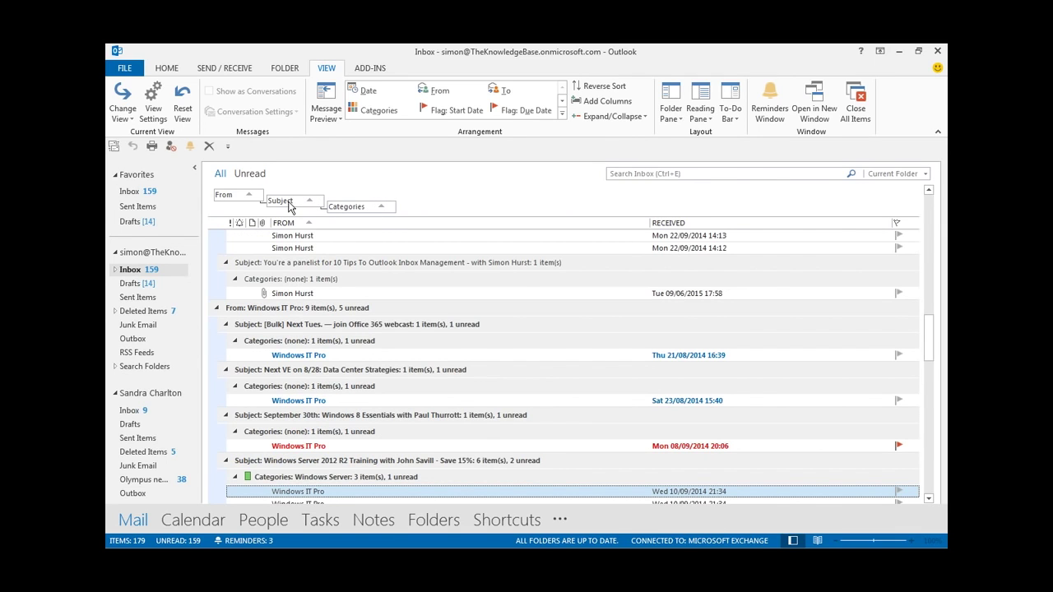
- Remove the Categories, Subject and From groupings from the inbox view
left_click_drag(366, 213, 440, 304)
left_click_drag(300, 202, 473, 312)
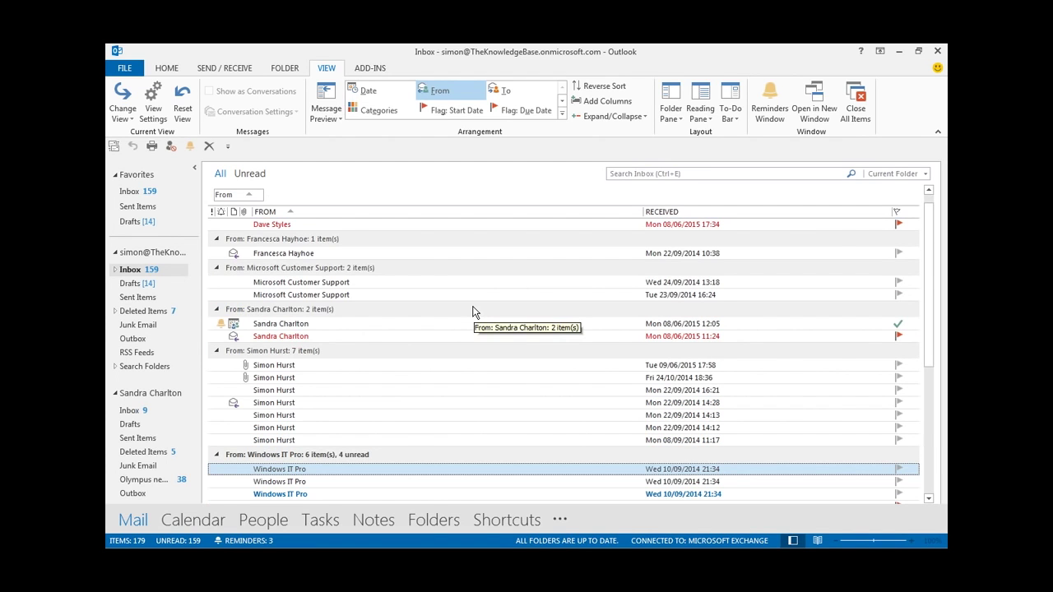
right_click(234, 201)
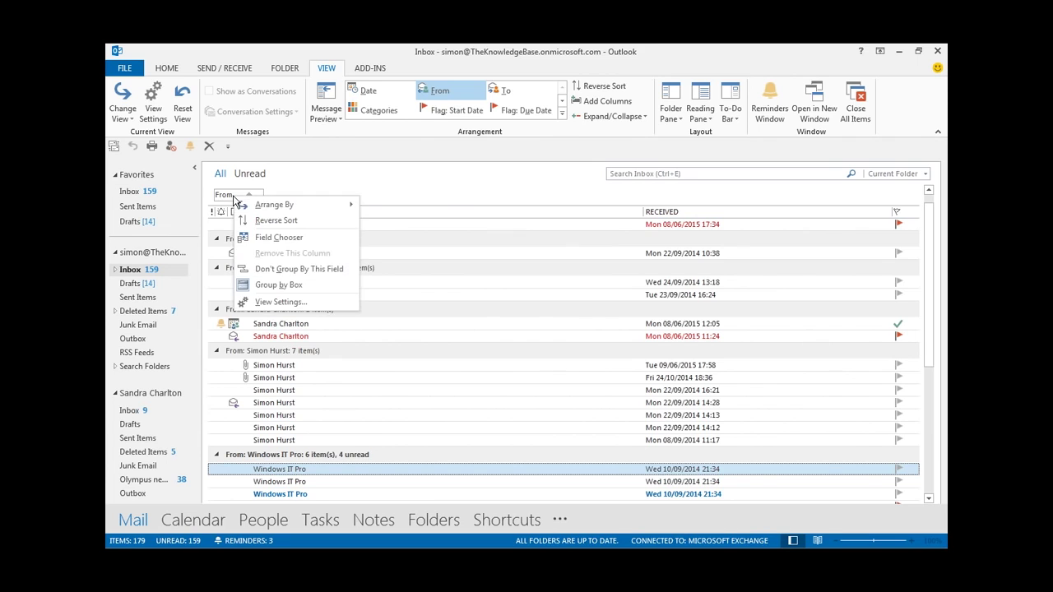
left_click(296, 269)
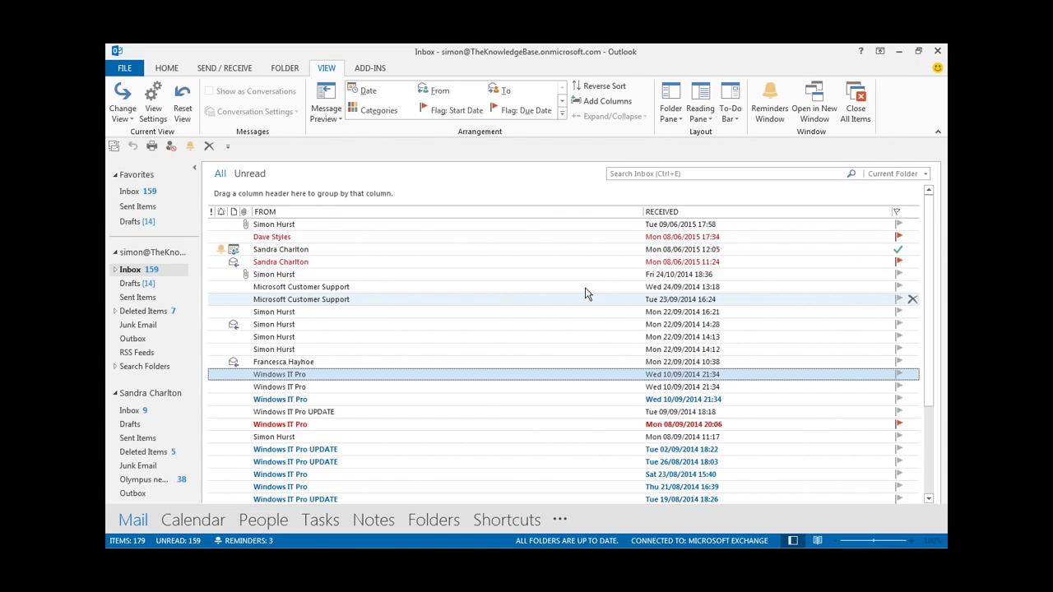
- Add a Subject column ahead of From and a Categories column after Received using the Field Chooser
right_click(390, 219)
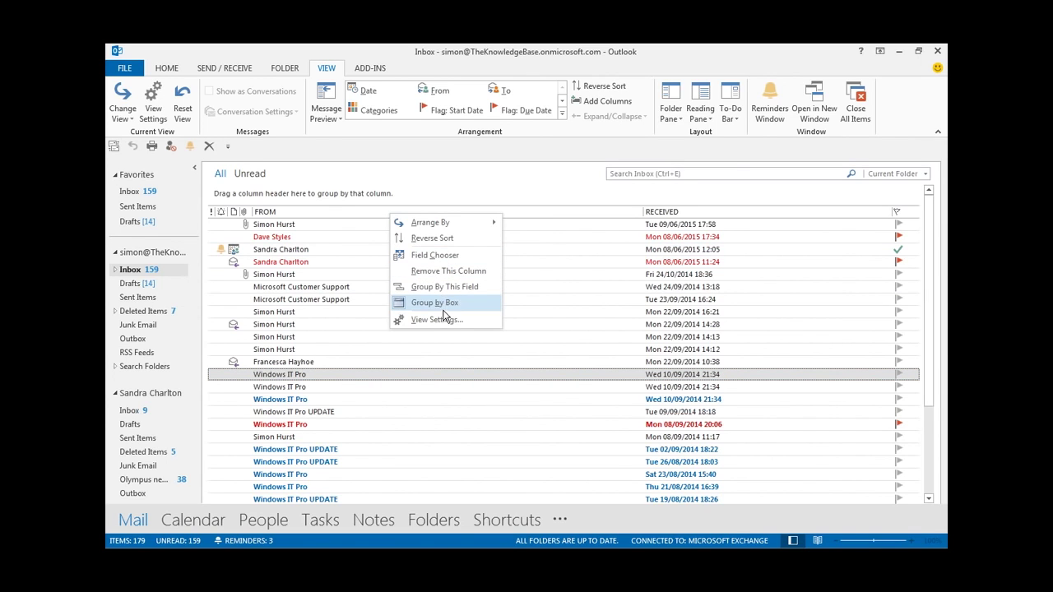
left_click(436, 257)
left_click_drag(516, 317, 517, 370)
left_click_drag(438, 367, 241, 212)
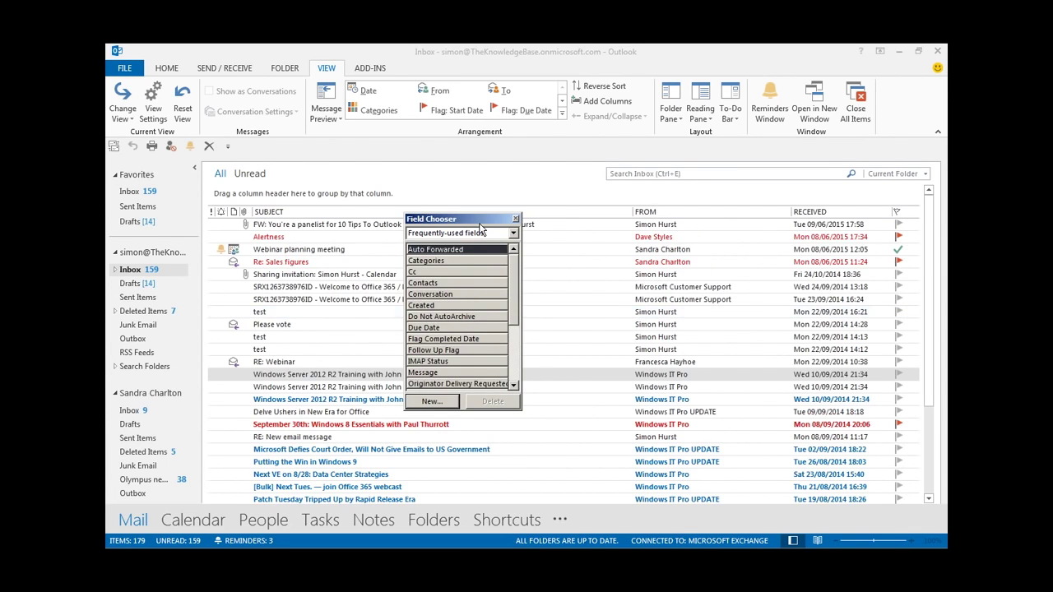
left_click_drag(481, 228, 449, 297)
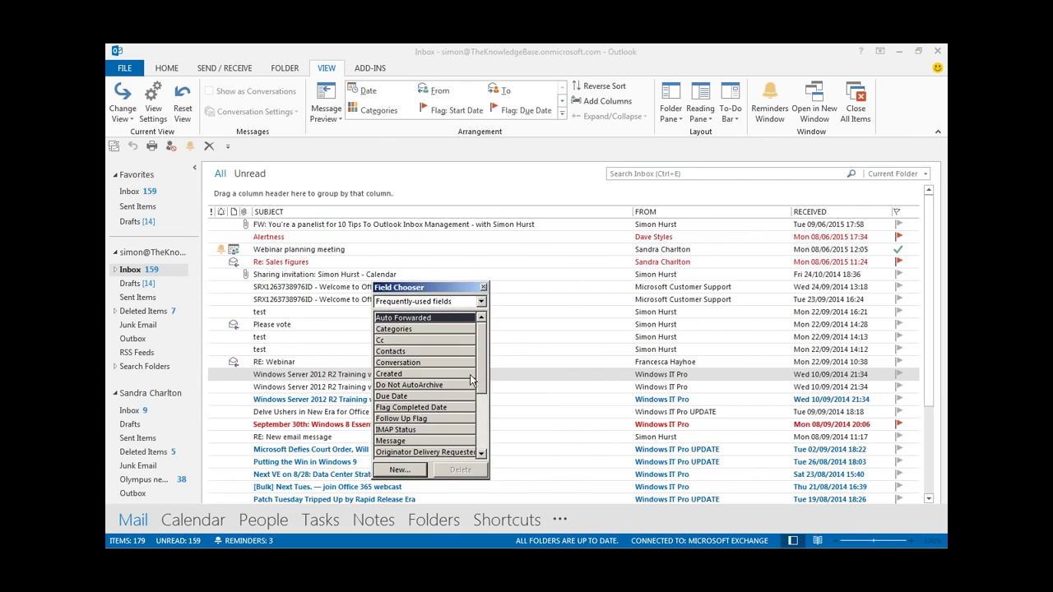
left_click_drag(400, 330, 874, 216)
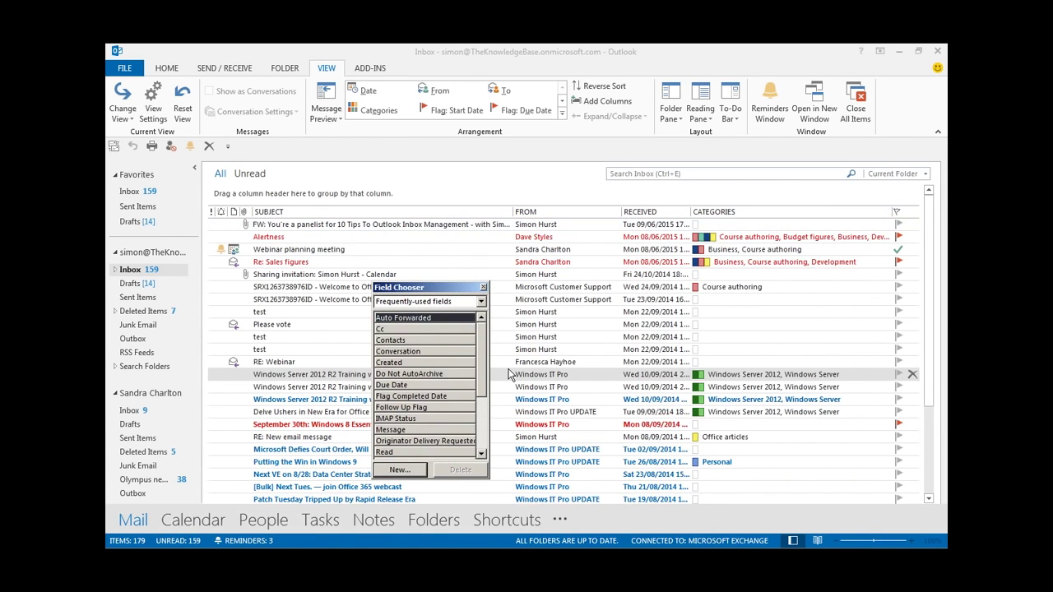
left_click(483, 288)
- Adjust the width of the Subject column and sort the inbox by Received date, newest first
left_click_drag(512, 211, 420, 216)
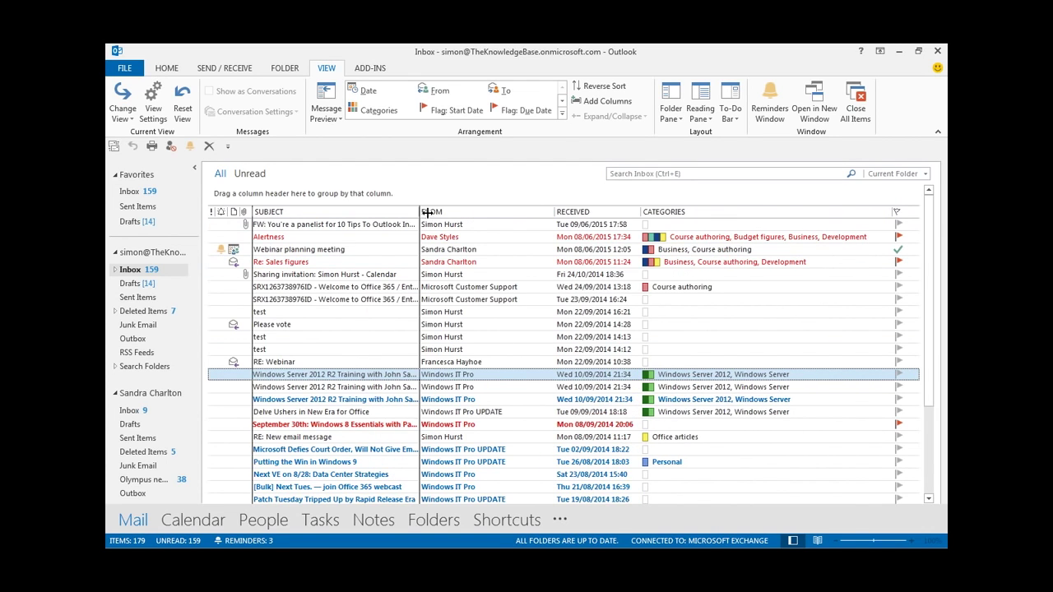
left_click_drag(524, 215, 524, 214)
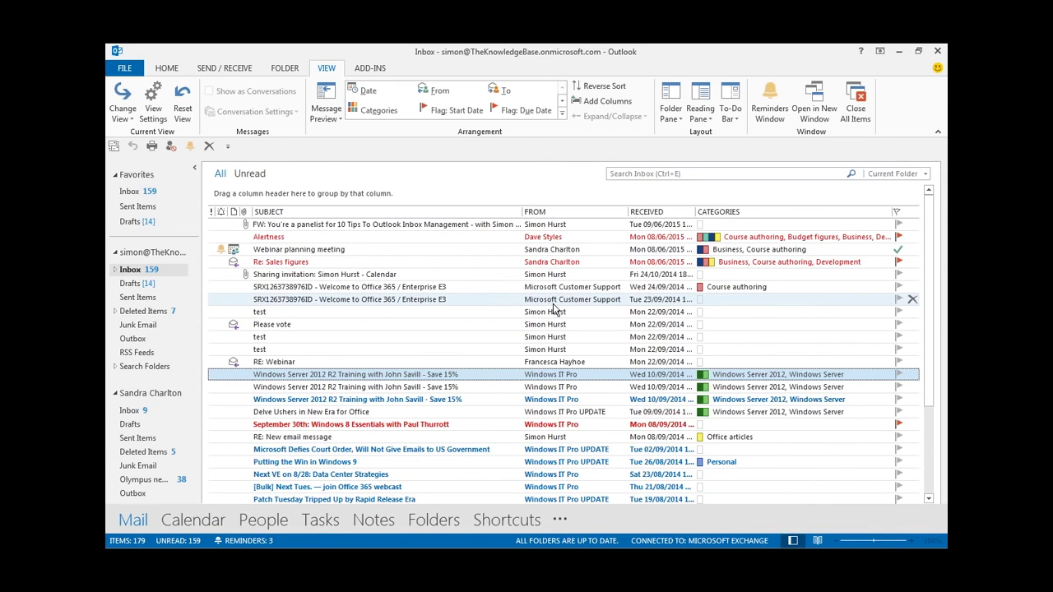
left_click(648, 212)
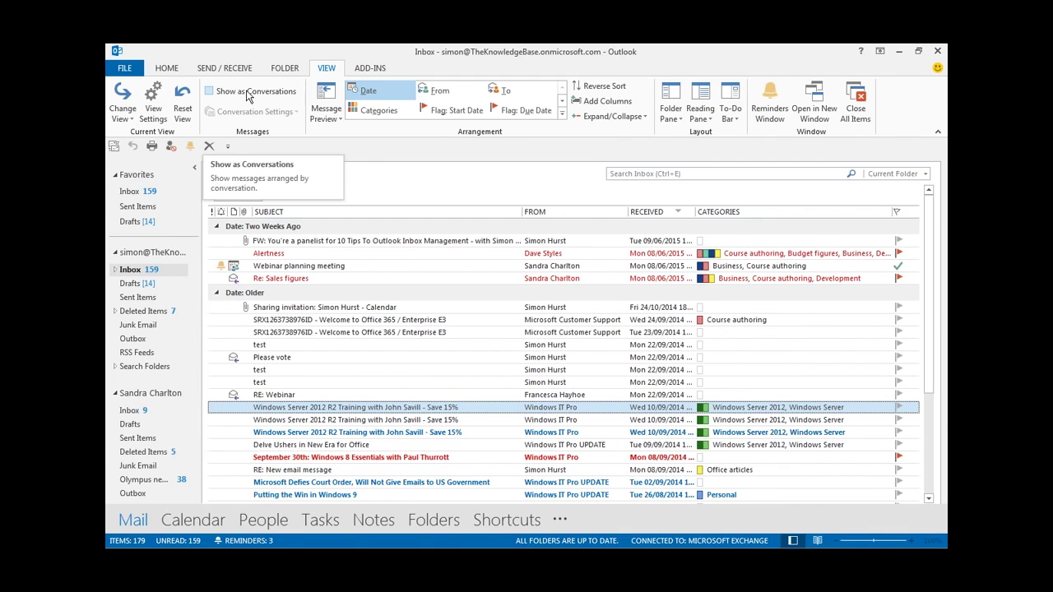
- Open the second mailbox's inbox and show its messages as conversations in this folder only
left_click(139, 411)
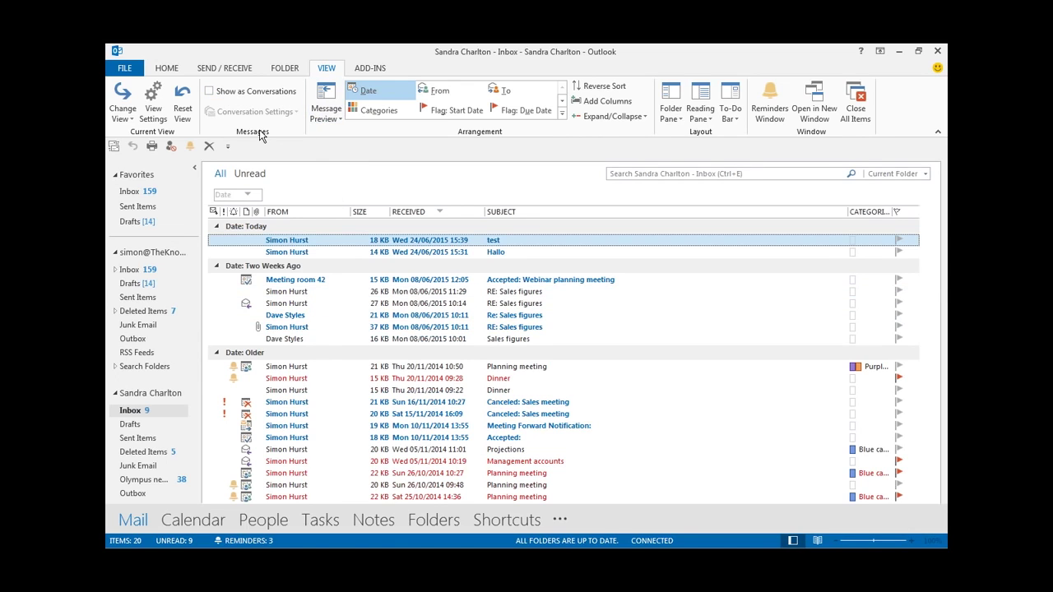
left_click(210, 91)
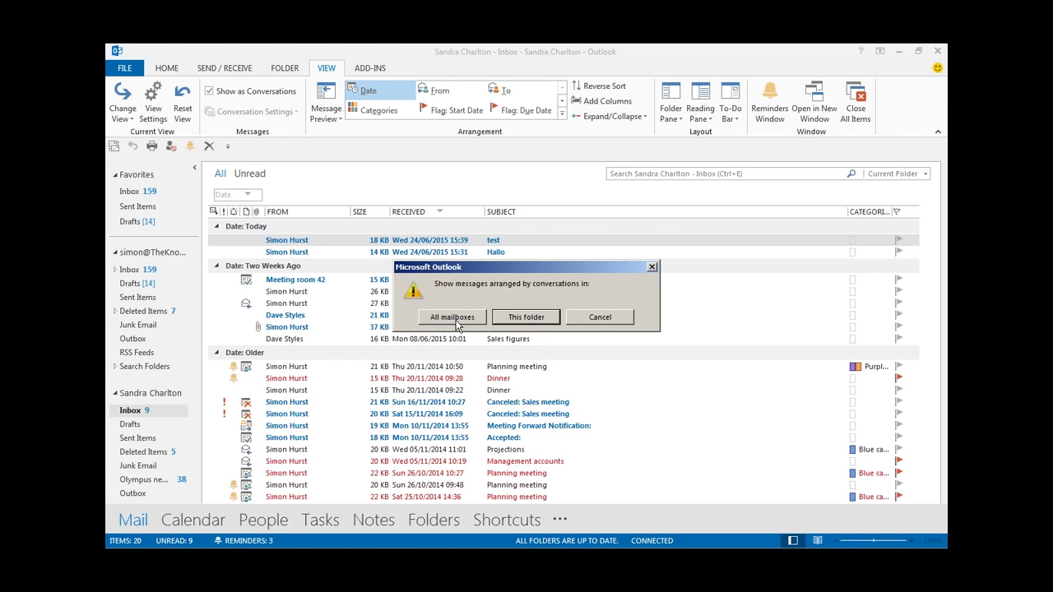
left_click(527, 318)
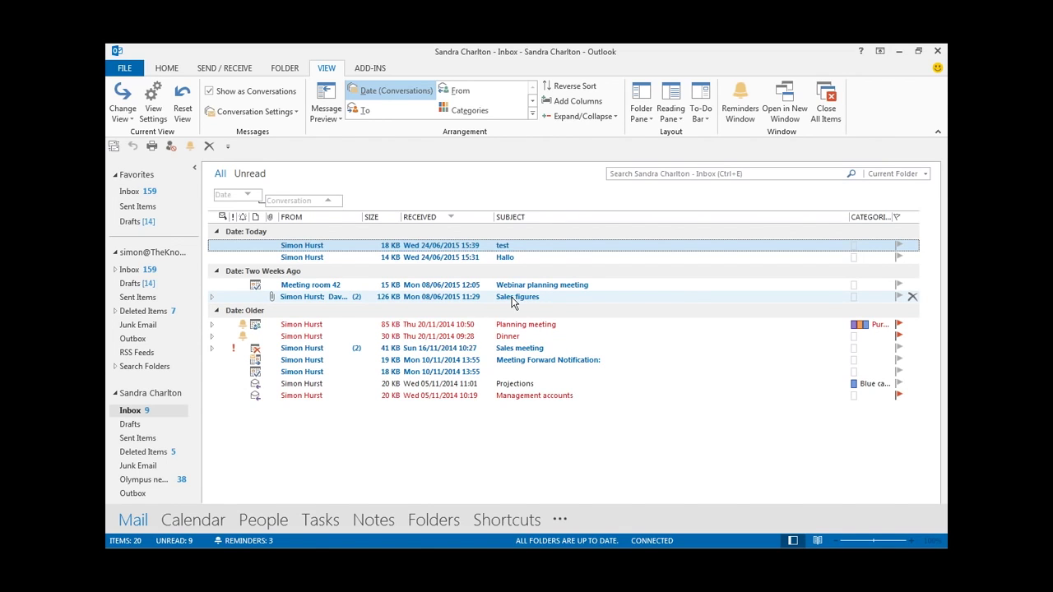
- Expand the Sales figures conversation to view its messages, and collapse it again
left_click(212, 299)
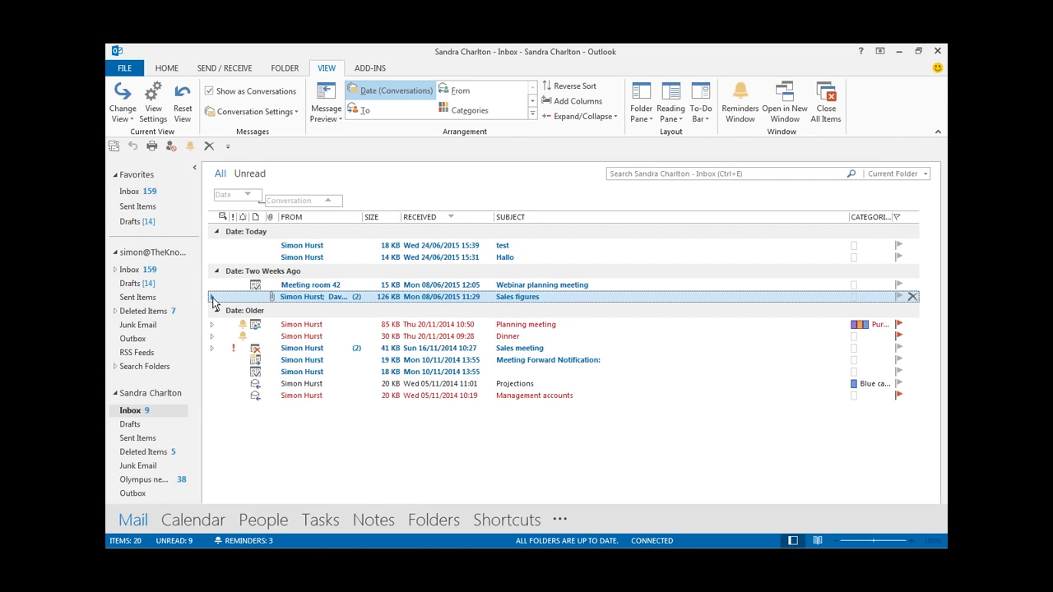
left_click(212, 297)
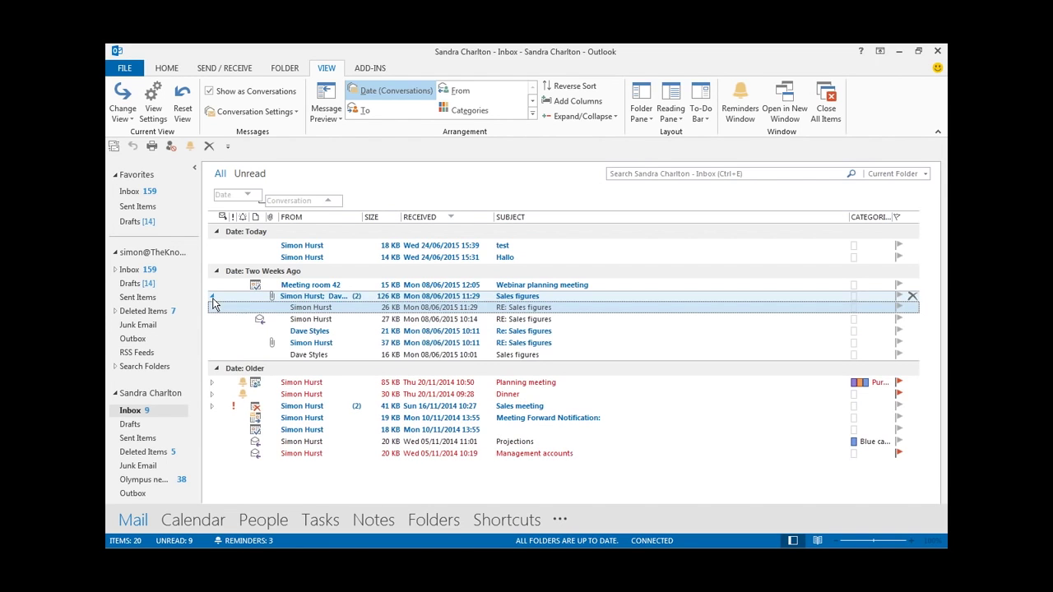
left_click(323, 307)
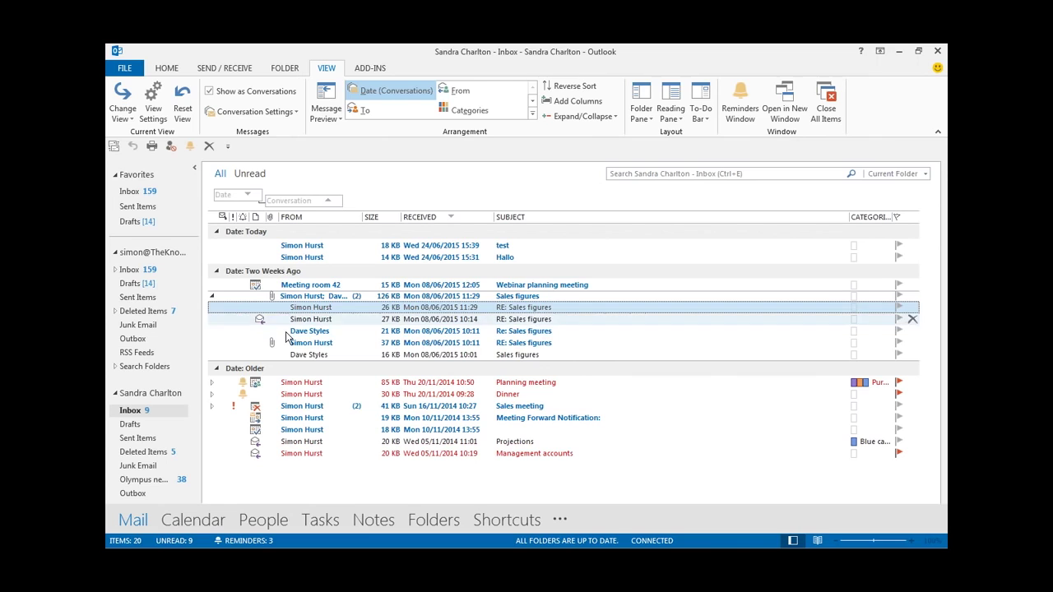
left_click(212, 296)
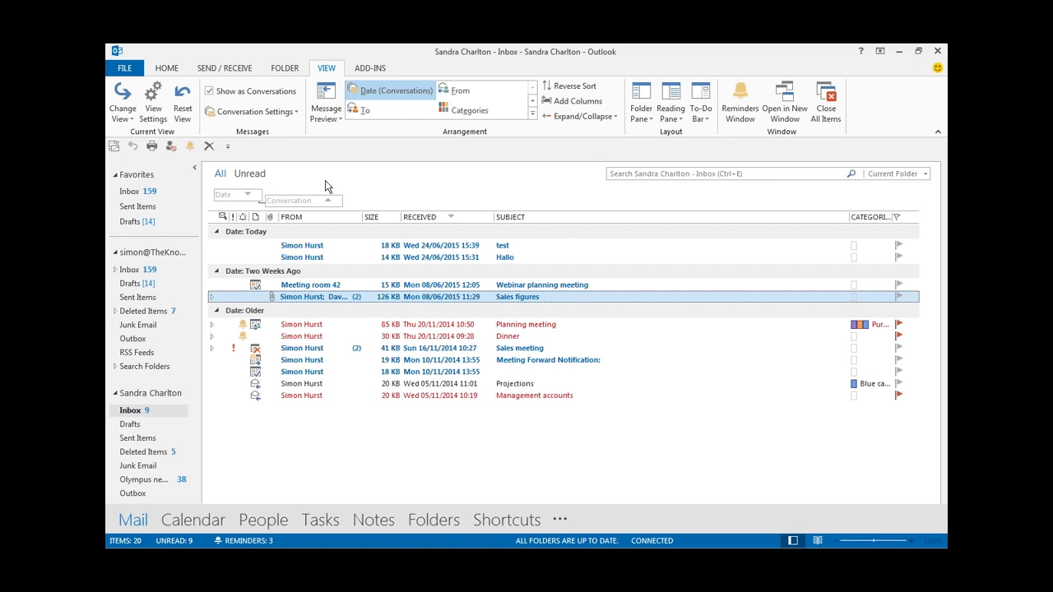
- Look at the available conversation settings without changing any of them
left_click(297, 115)
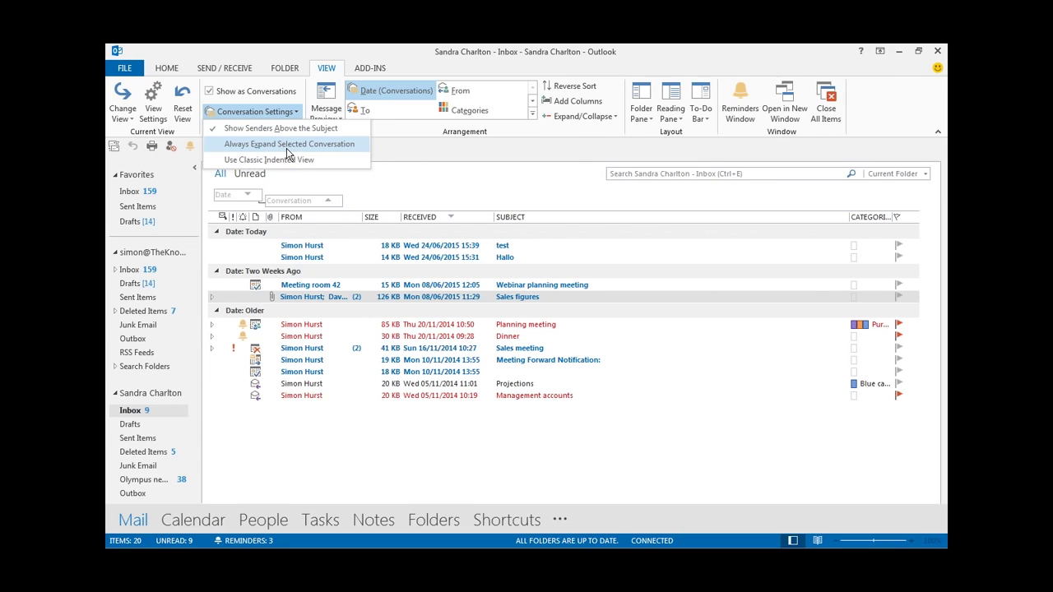
left_click(169, 67)
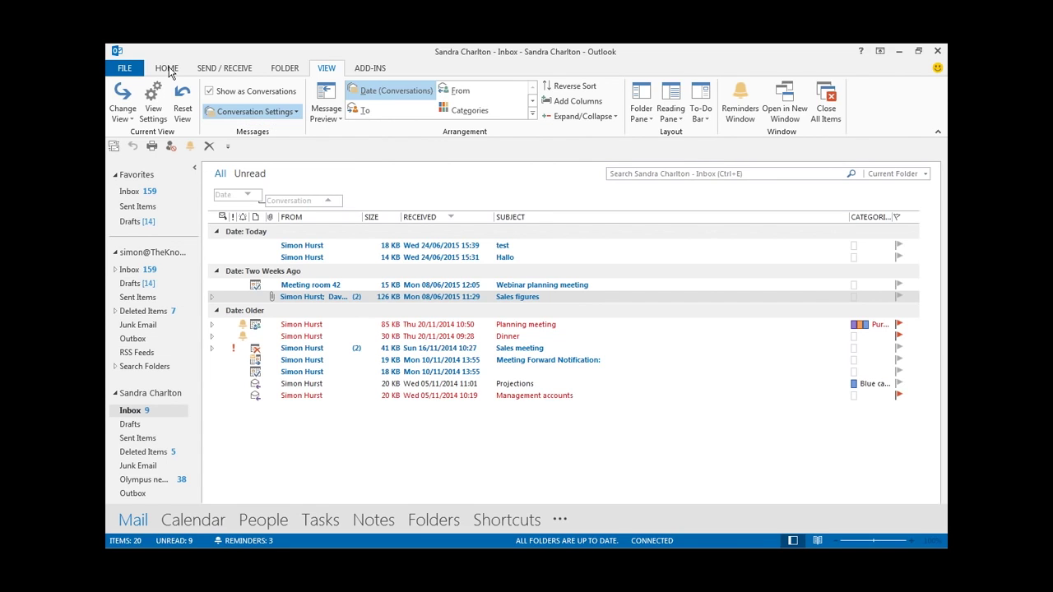
left_click(167, 68)
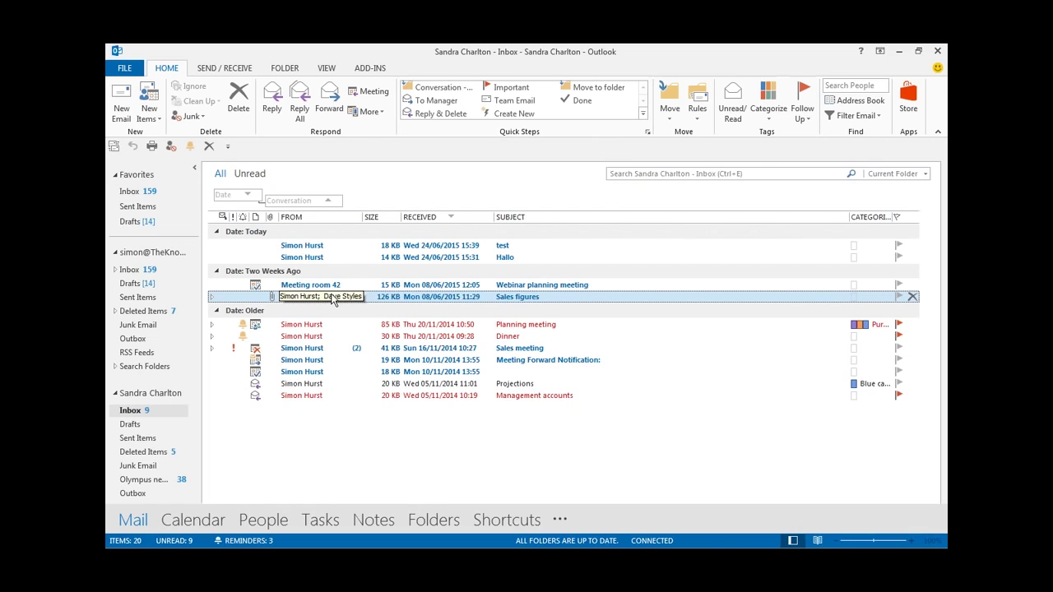
- Review the Conversation Clean Up settings in the Mail options and leave them without making changes
left_click(125, 69)
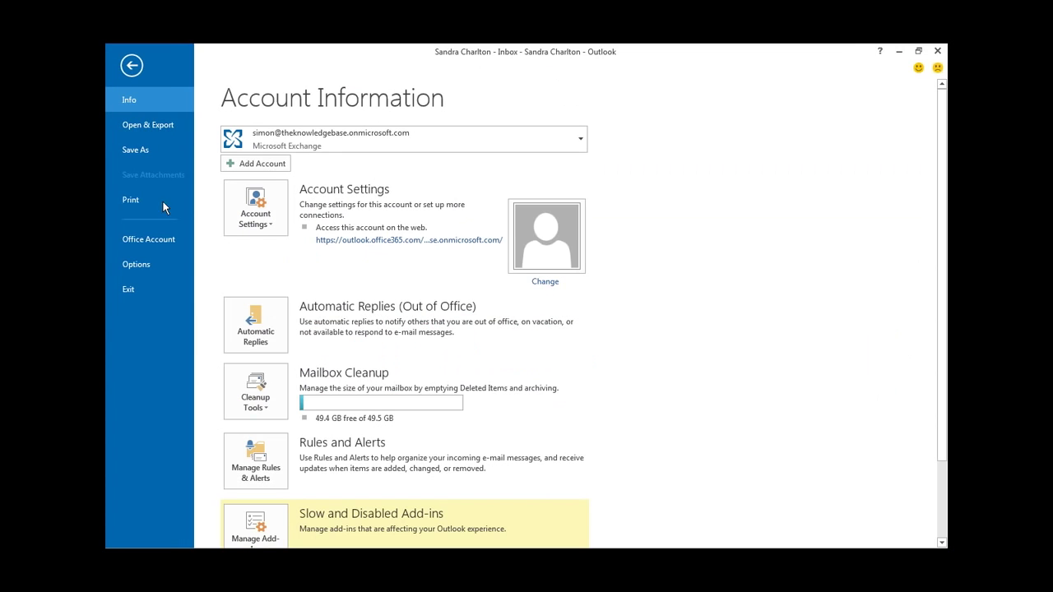
left_click(135, 264)
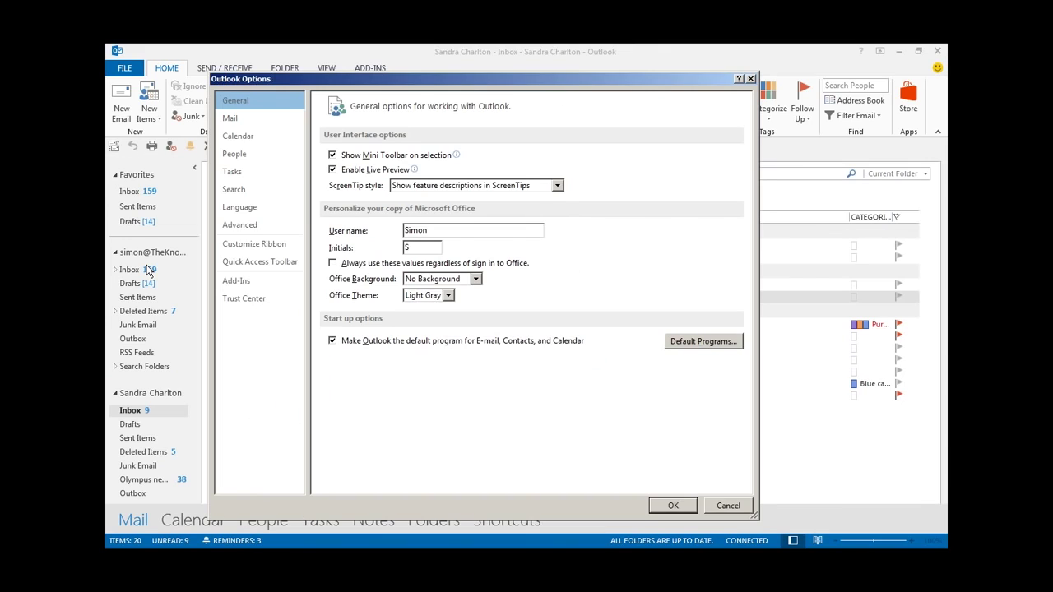
left_click(230, 119)
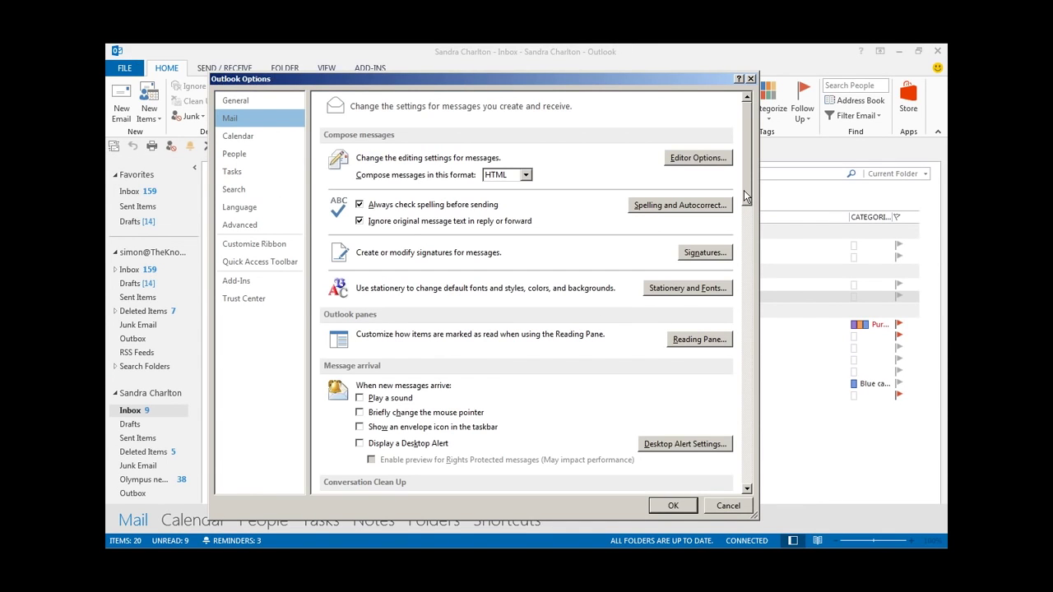
scroll(744, 190, "down", 6)
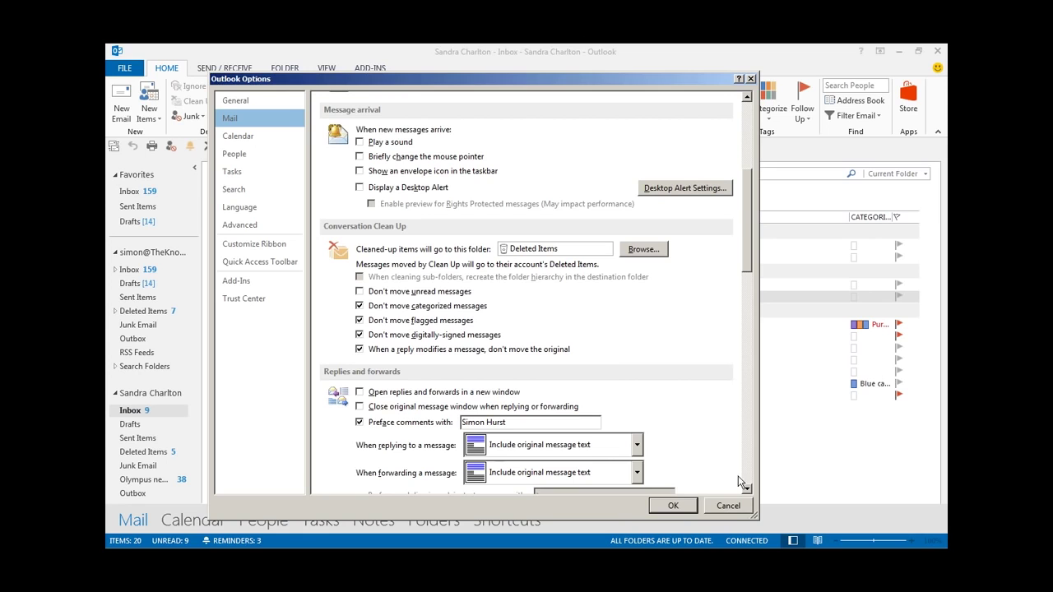
left_click(742, 510)
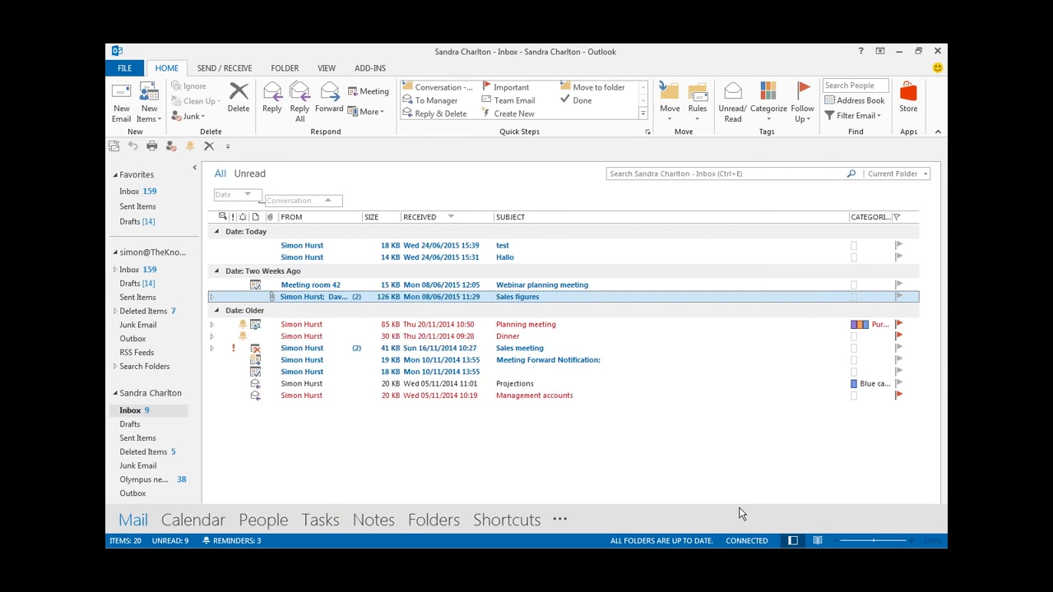
- Turn off the conversation arrangement for this folder only
left_click(327, 69)
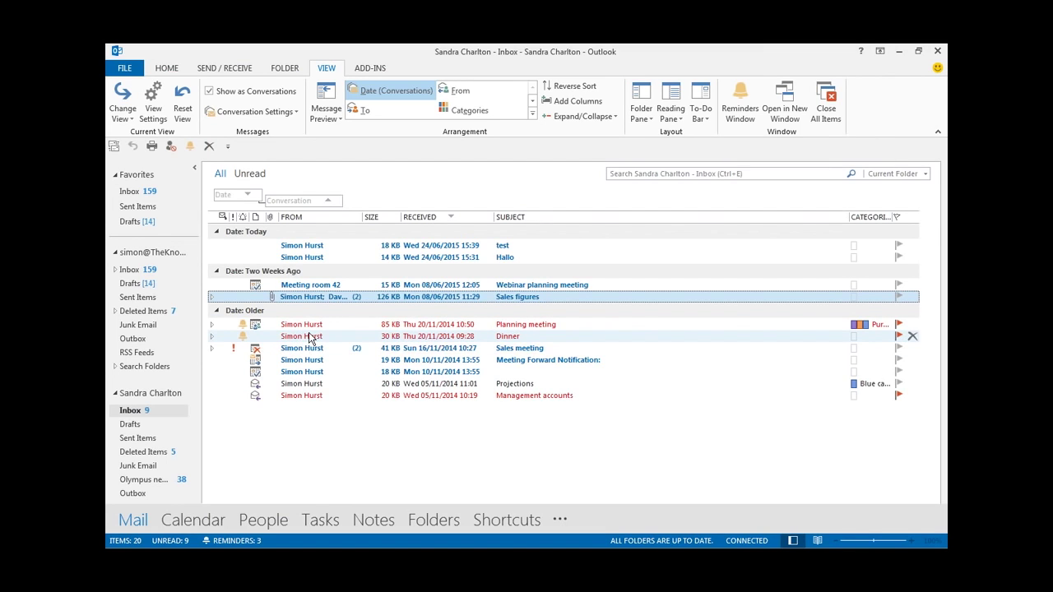
left_click(209, 92)
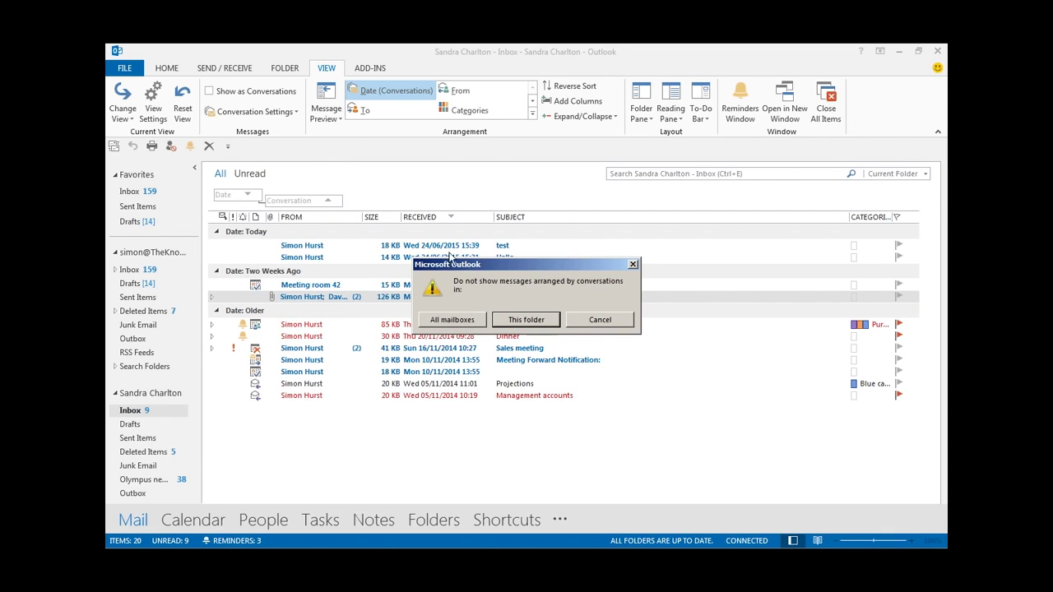
left_click(537, 327)
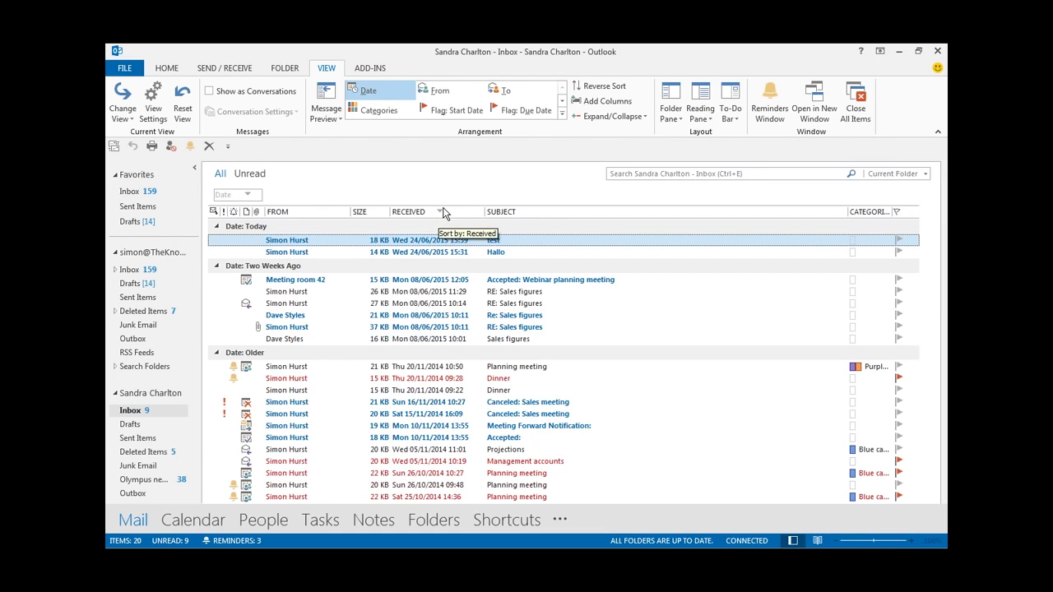
- Sort the second mailbox's inbox by From, and return to sorting it by Received date
left_click(331, 216)
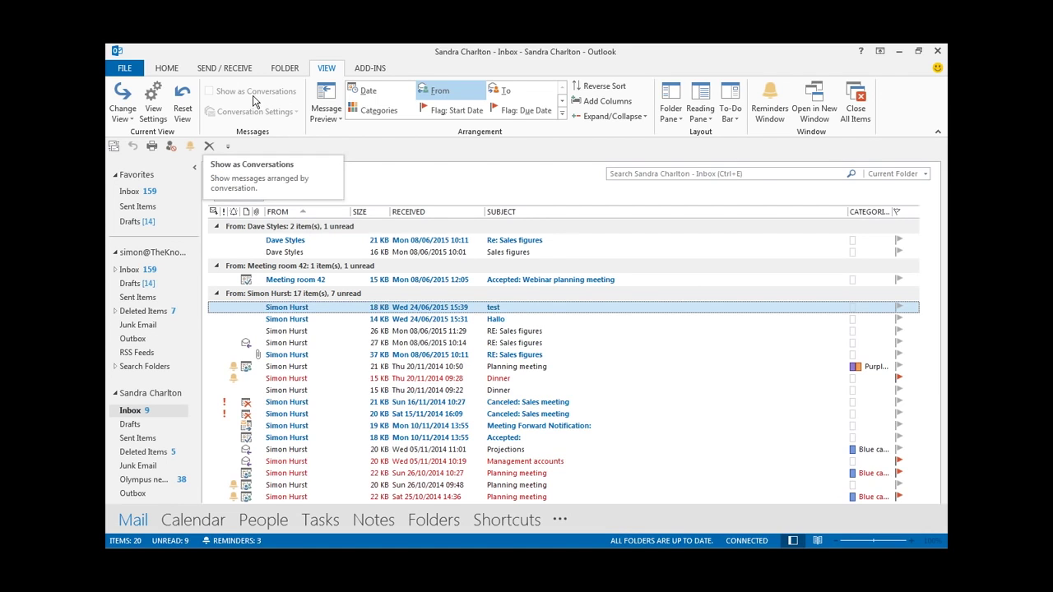
left_click(457, 212)
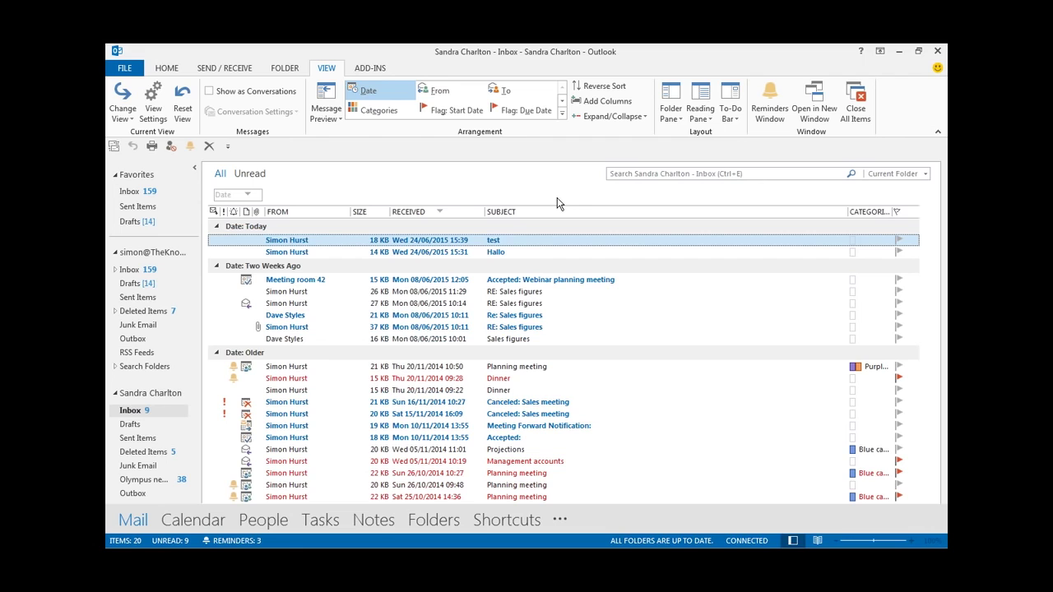
- Search the second mailbox's inbox for "office"
left_click(621, 174)
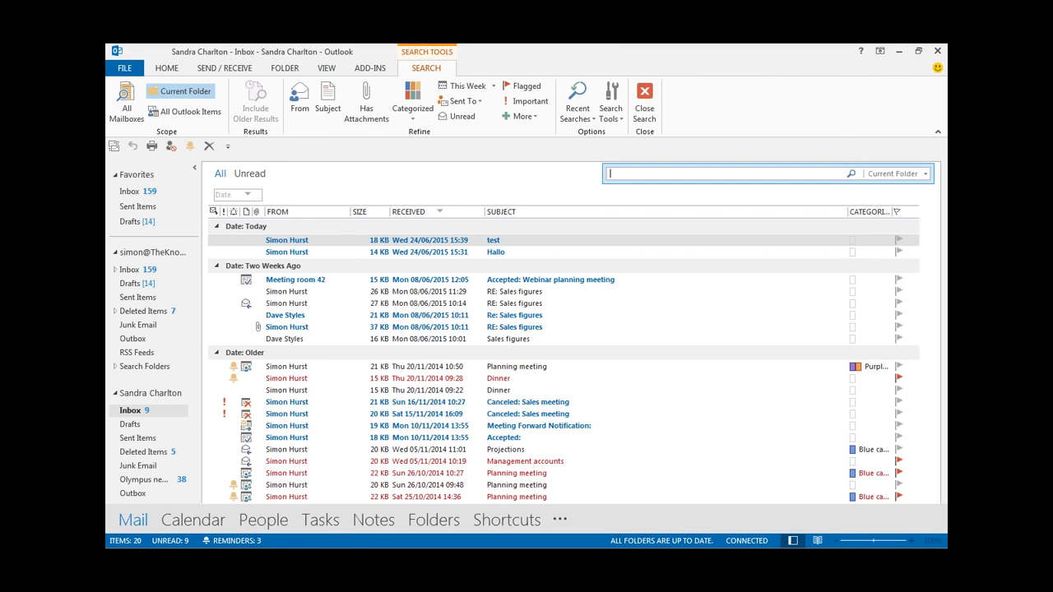
type("offic")
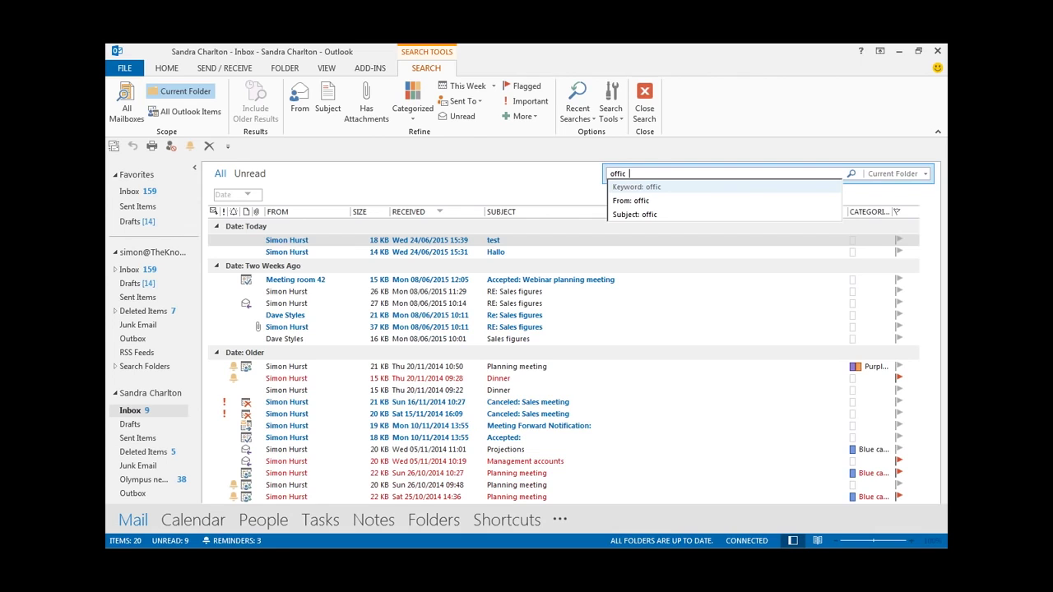
type("e")
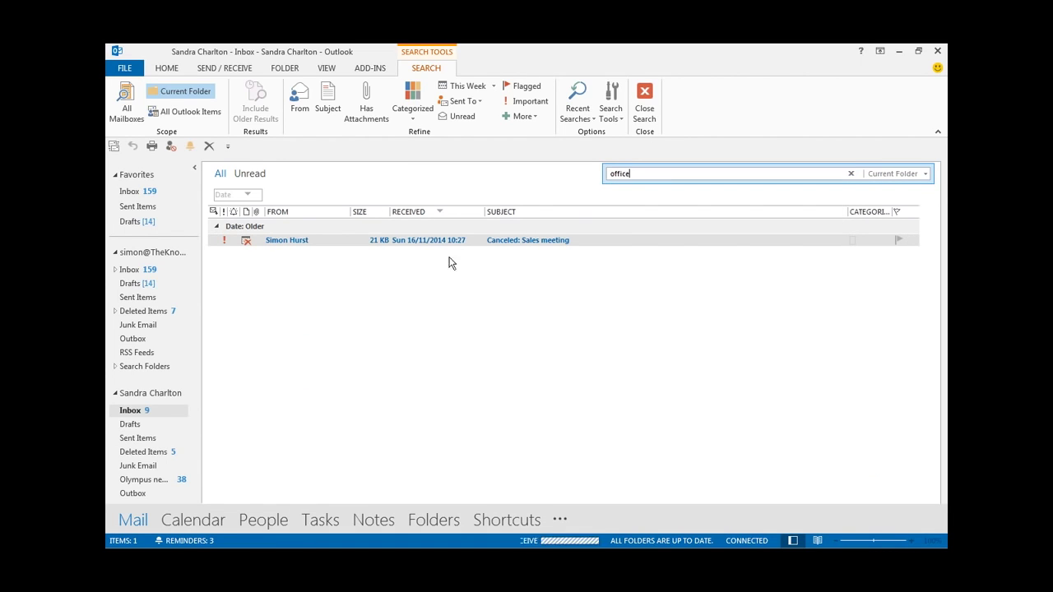
type(",")
- Search the main account's inbox for "office" and widen the search scope to Current Mailbox
left_click(146, 272)
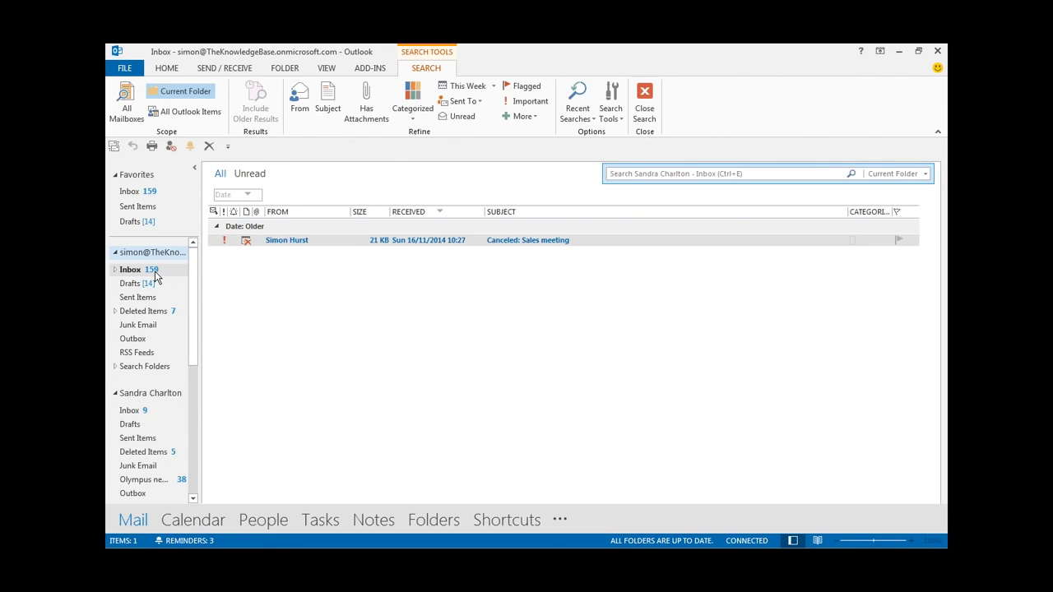
left_click(665, 173)
type("office")
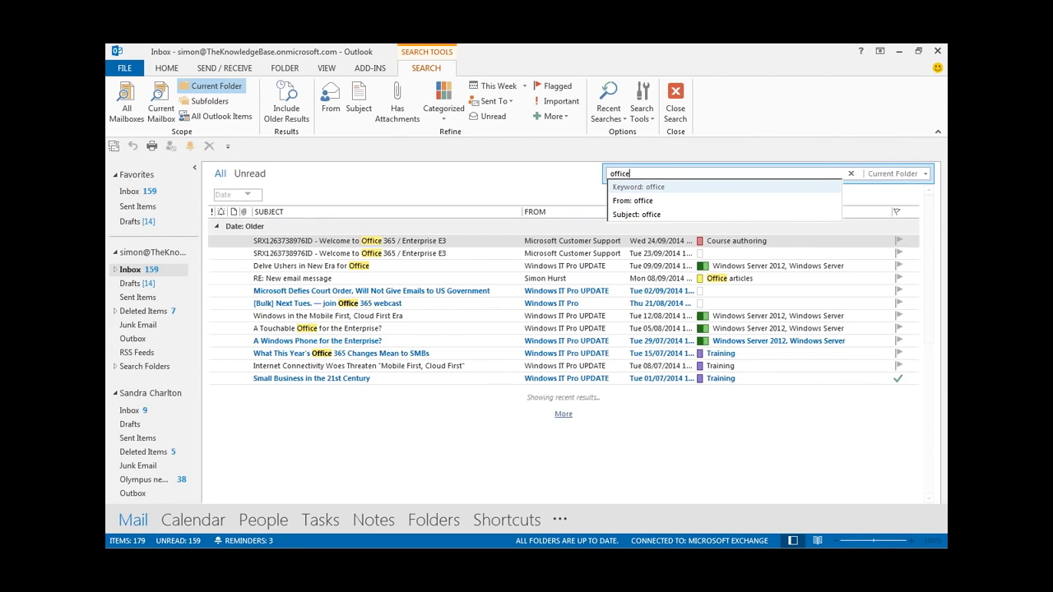
key("Return")
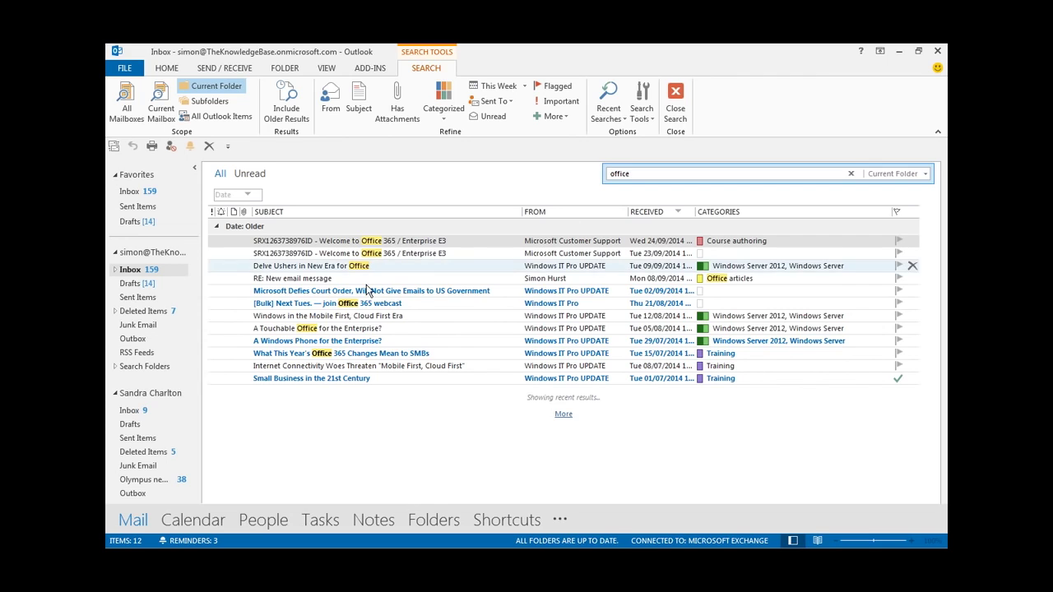
left_click(925, 174)
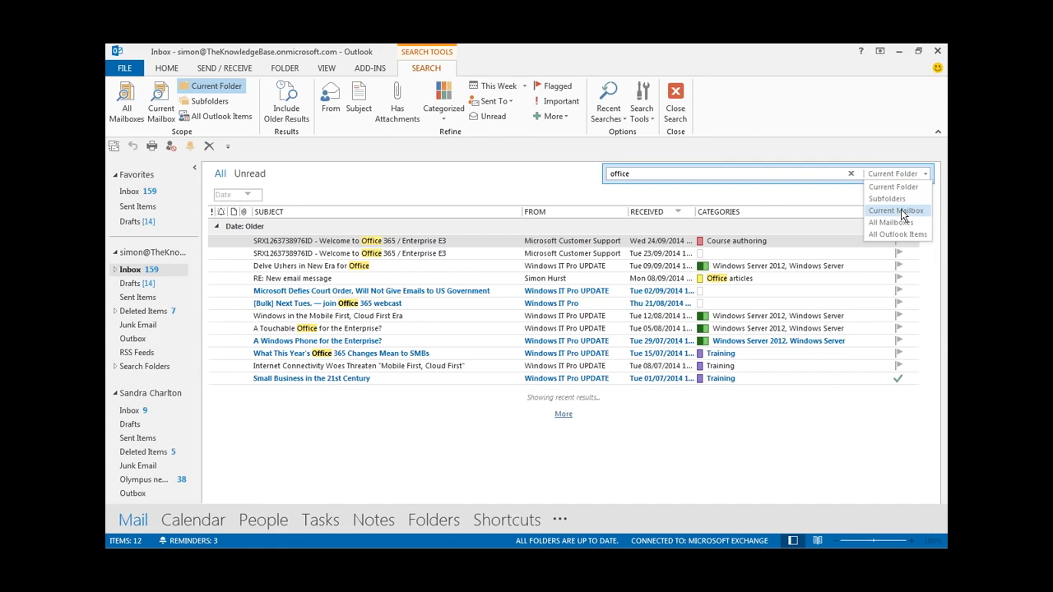
left_click(897, 210)
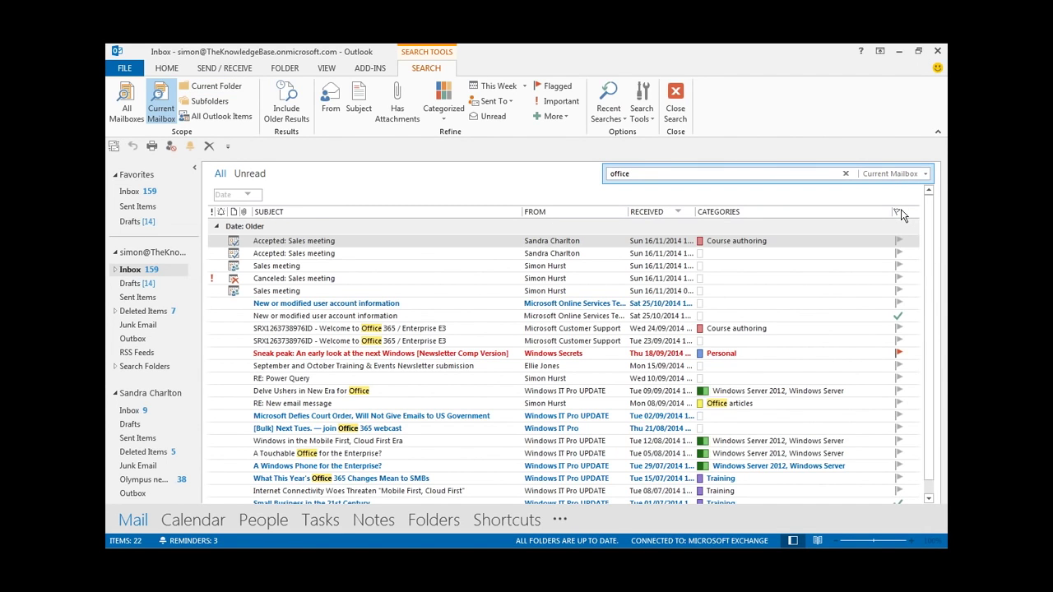
- Widen the scope of the "office" search to All Mailboxes, and further to All Outlook Items
left_click(924, 175)
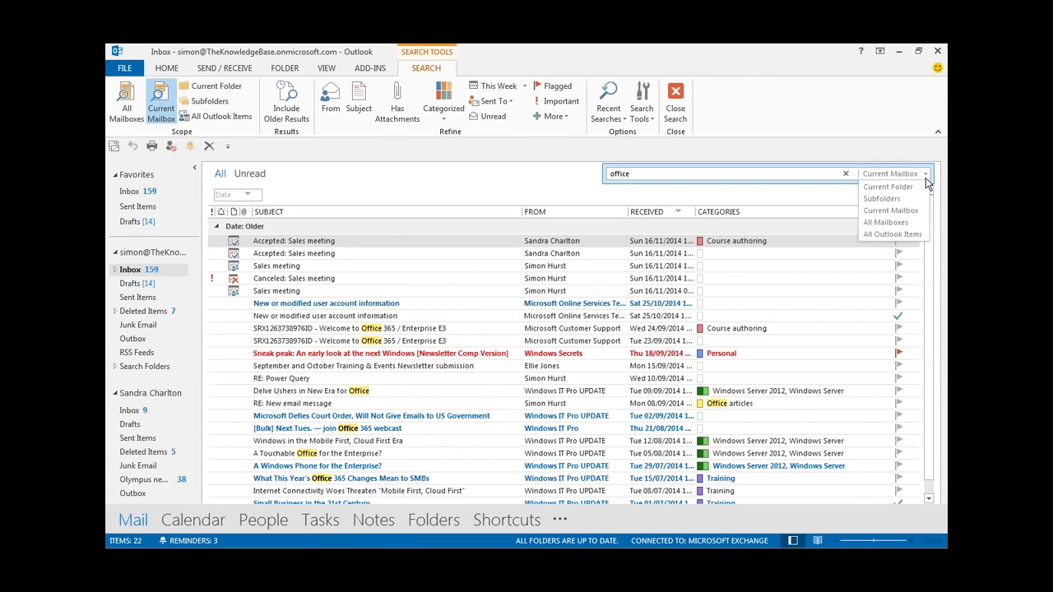
left_click(900, 224)
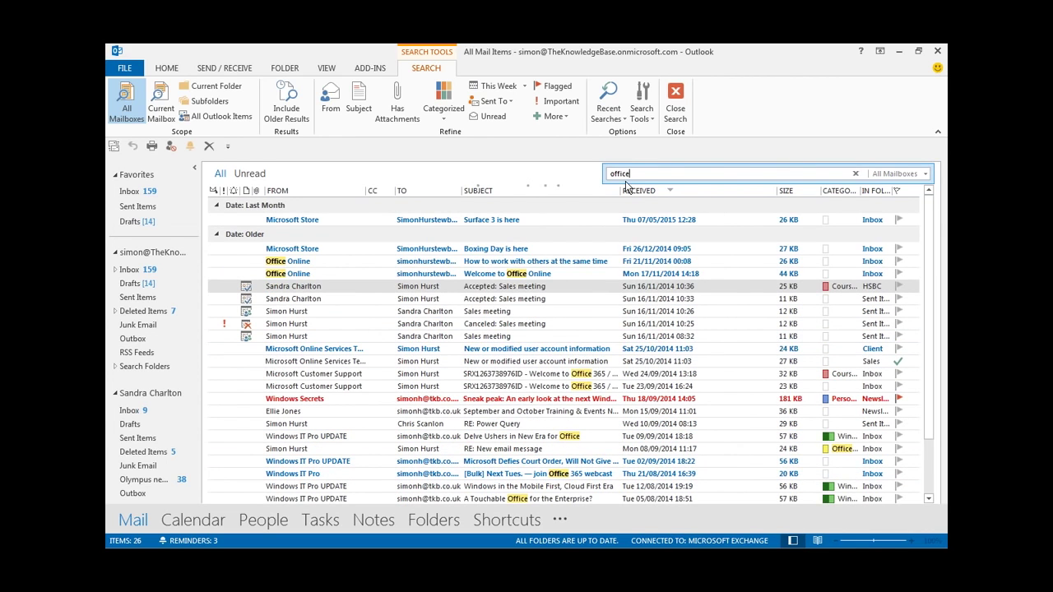
left_click(928, 173)
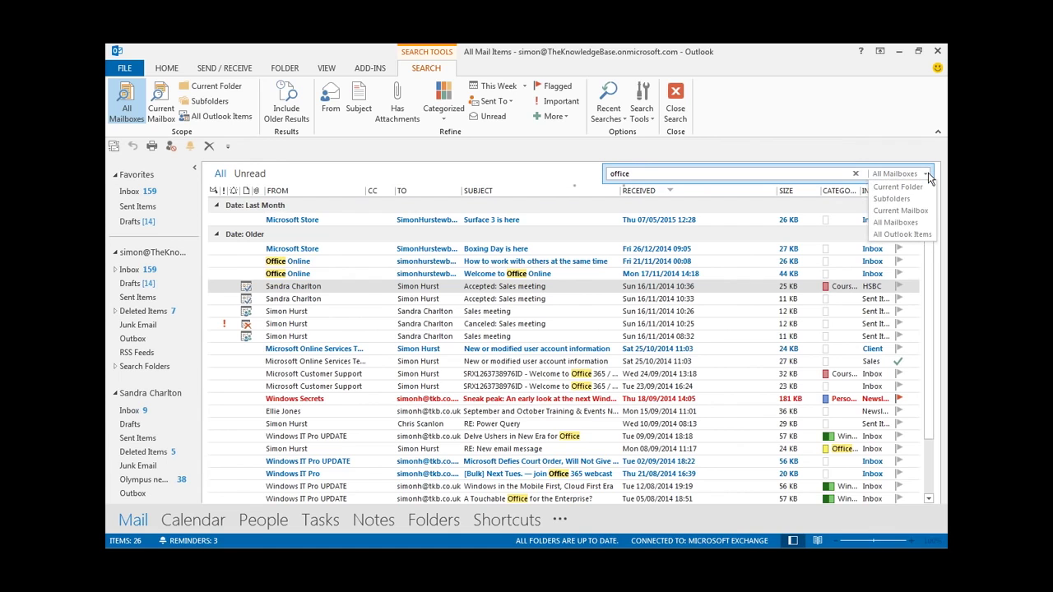
left_click(903, 234)
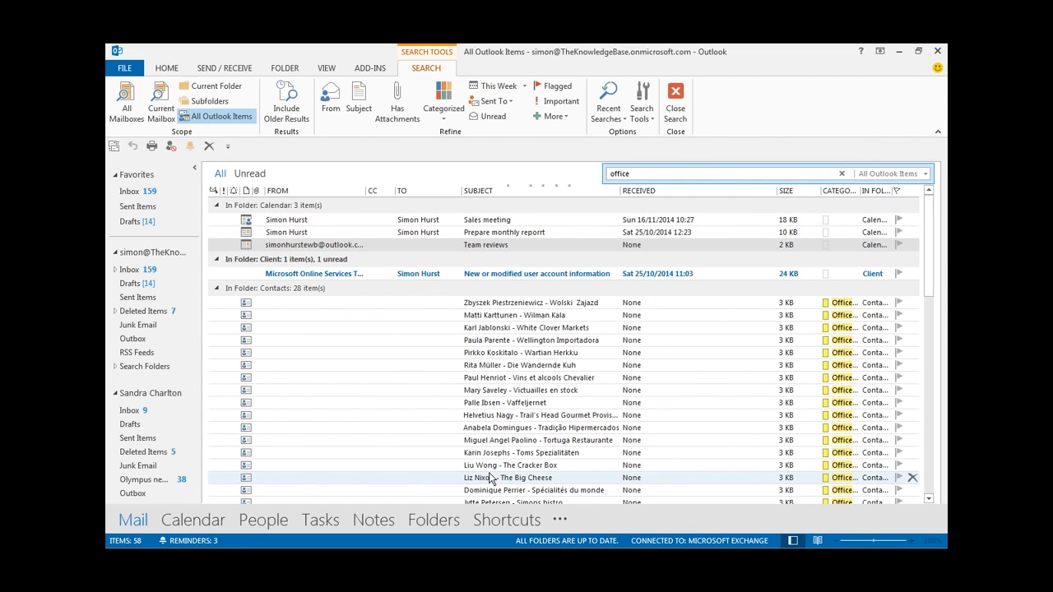
- Narrow the "office" search to Current Folder, and set its scope back to Current Mailbox
left_click(927, 176)
left_click(905, 191)
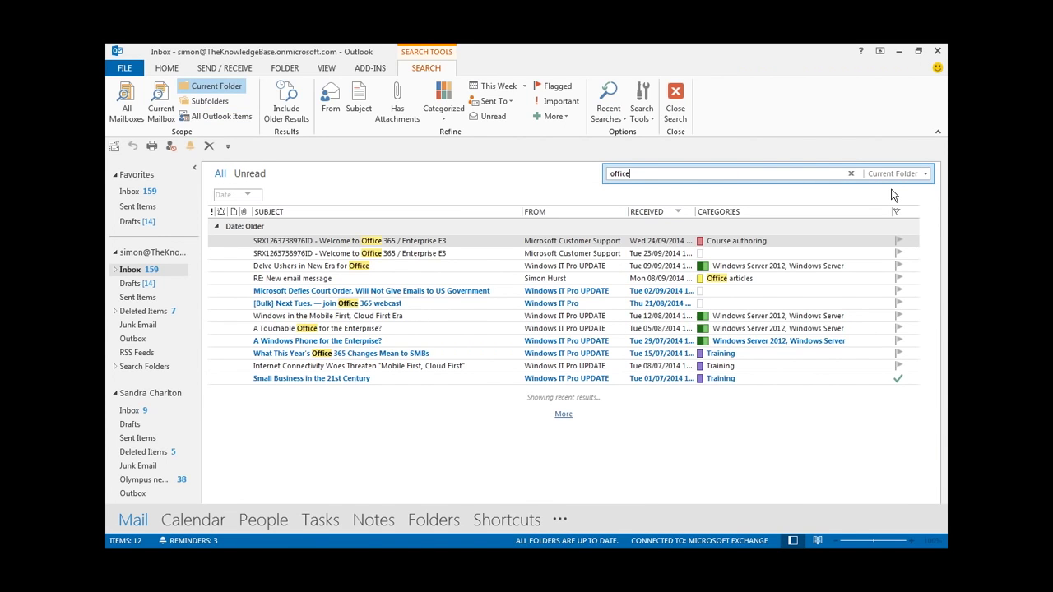
left_click(927, 174)
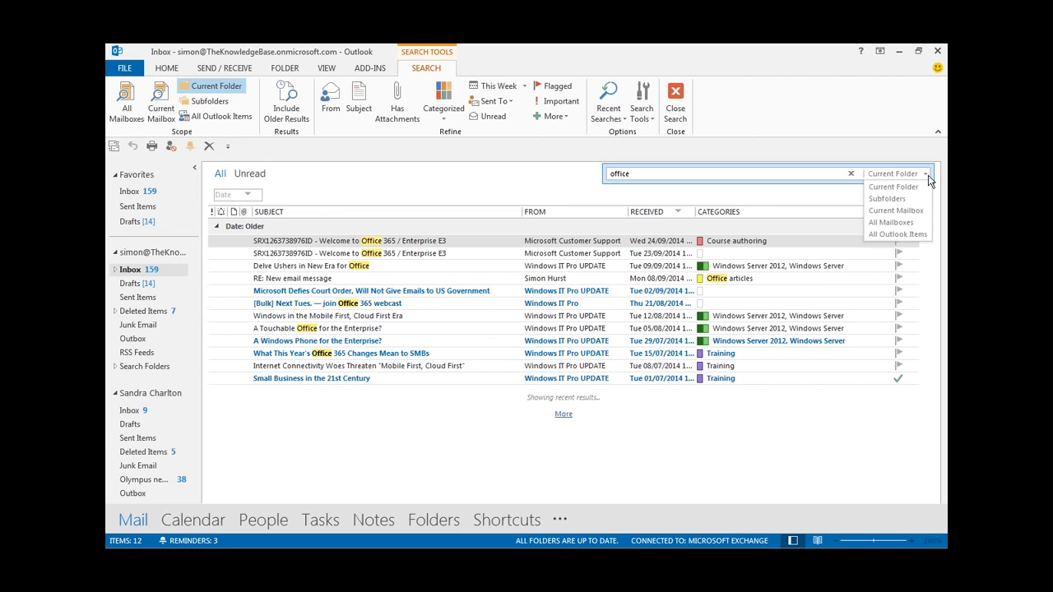
left_click(908, 212)
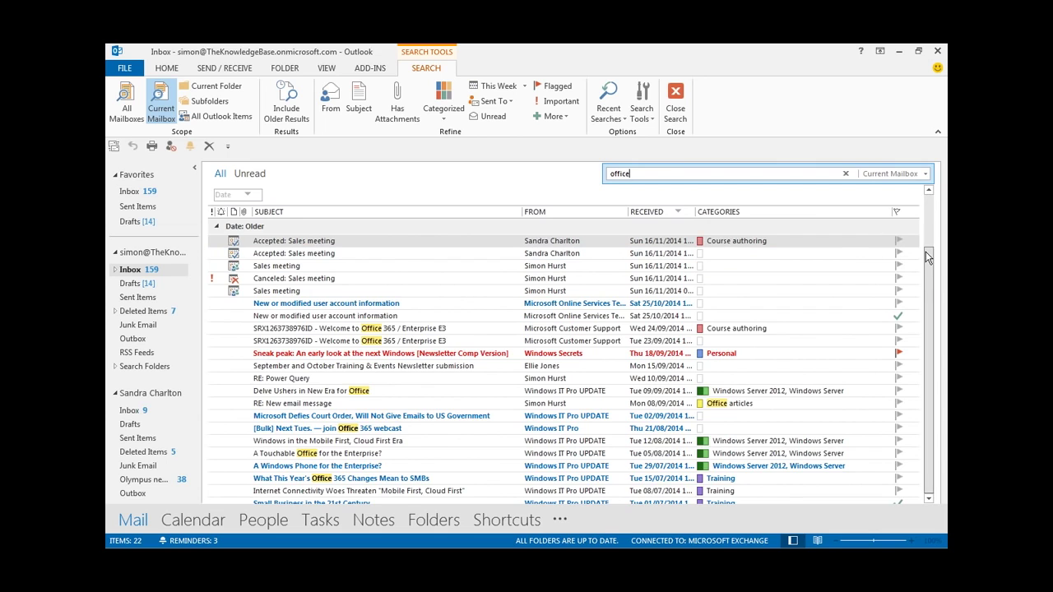
- Load the remaining "office" results beyond the recent ones and look through the full list
scroll(925, 262, "down", 2)
scroll(921, 271, "up", 2)
scroll(901, 329, "down", 2)
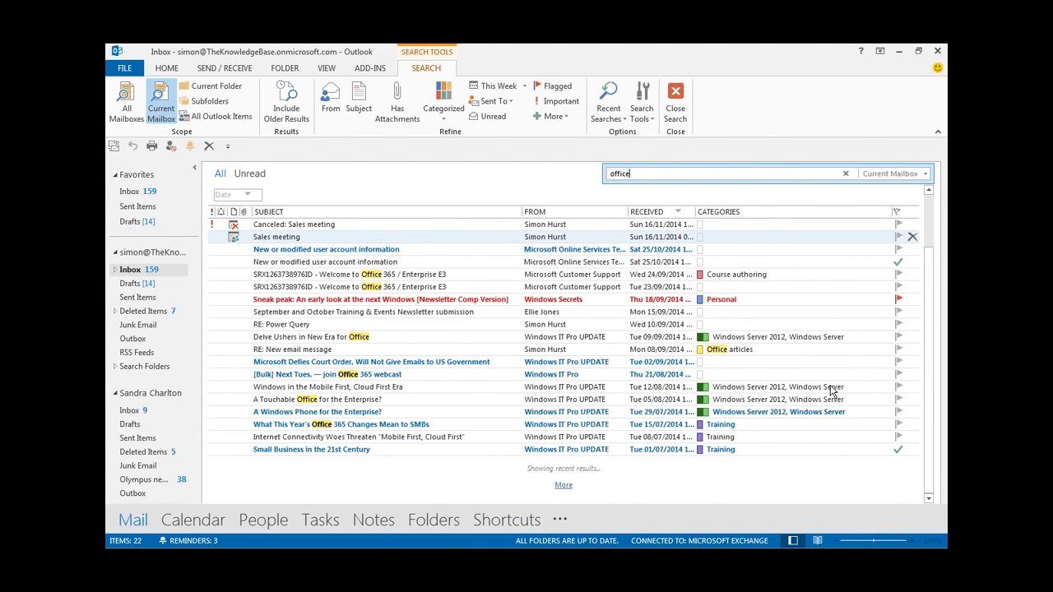
left_click(563, 485)
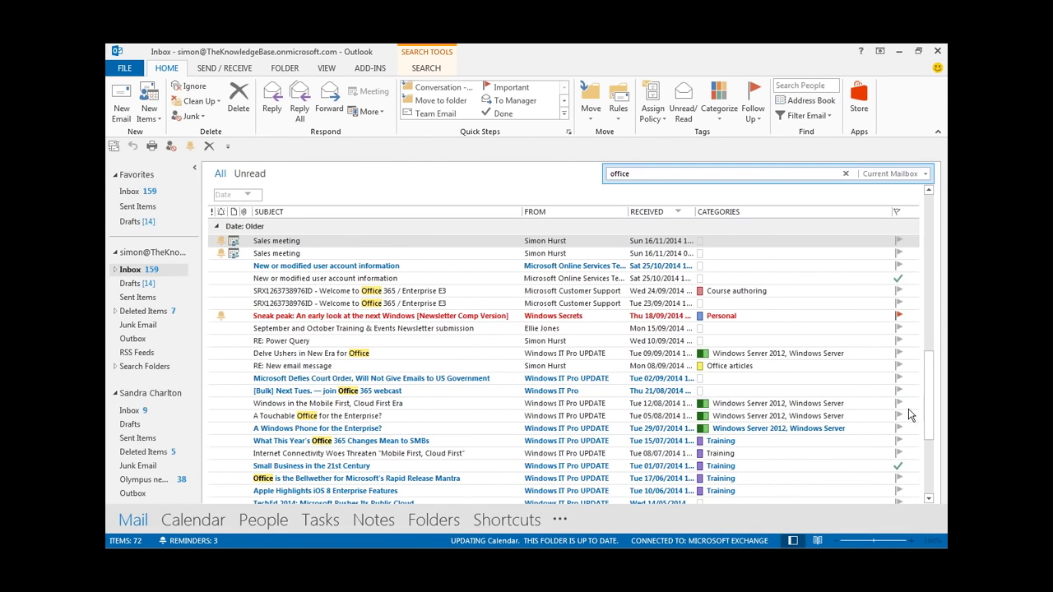
scroll(909, 411, "down", 10)
left_click_drag(929, 383, 923, 191)
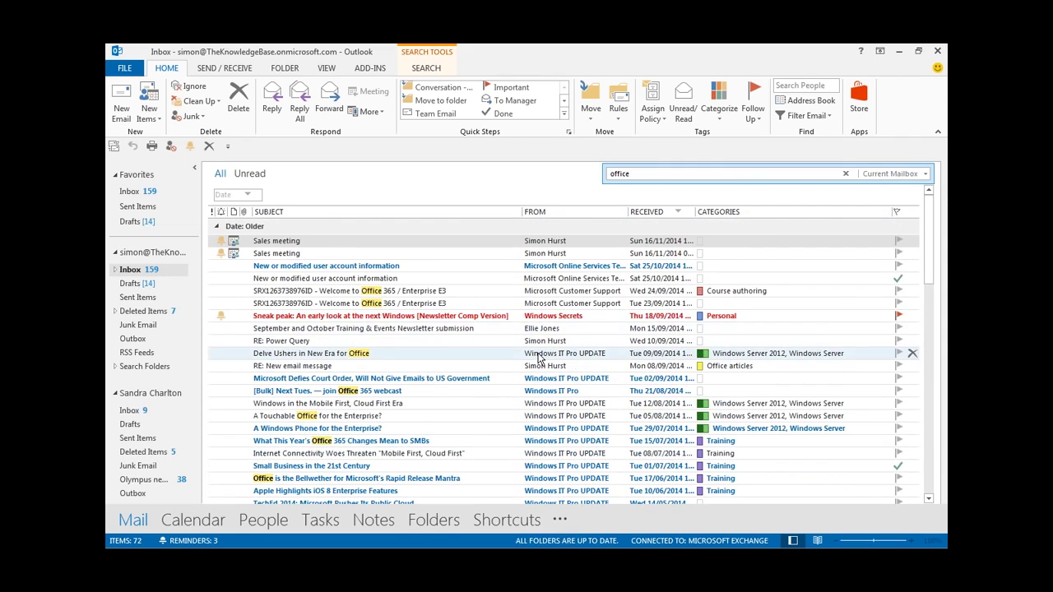
- Refine the "office" search to mail received last year and load the additional older results
left_click(634, 174)
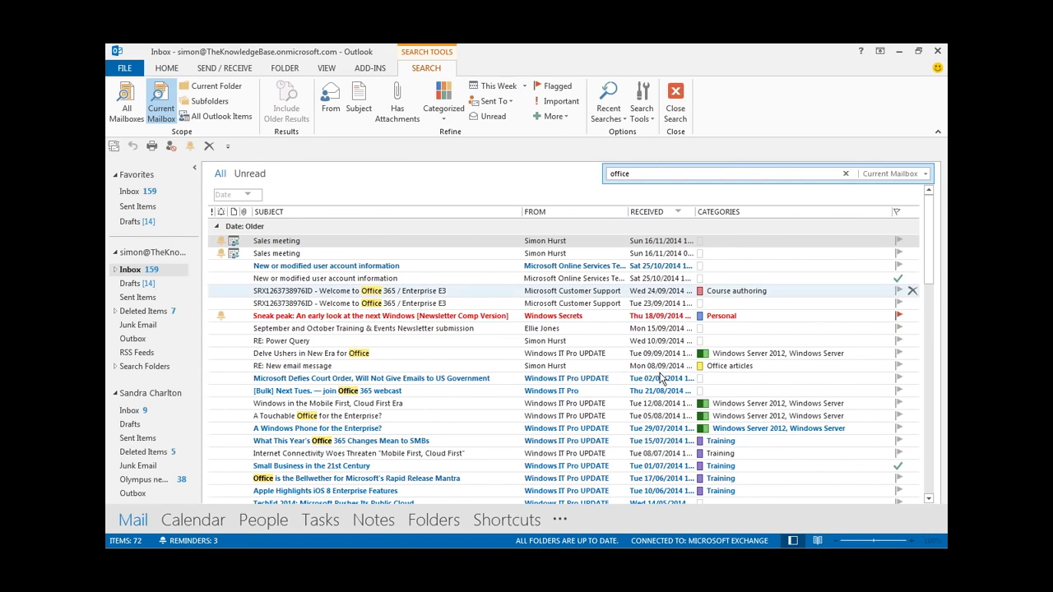
left_click(523, 86)
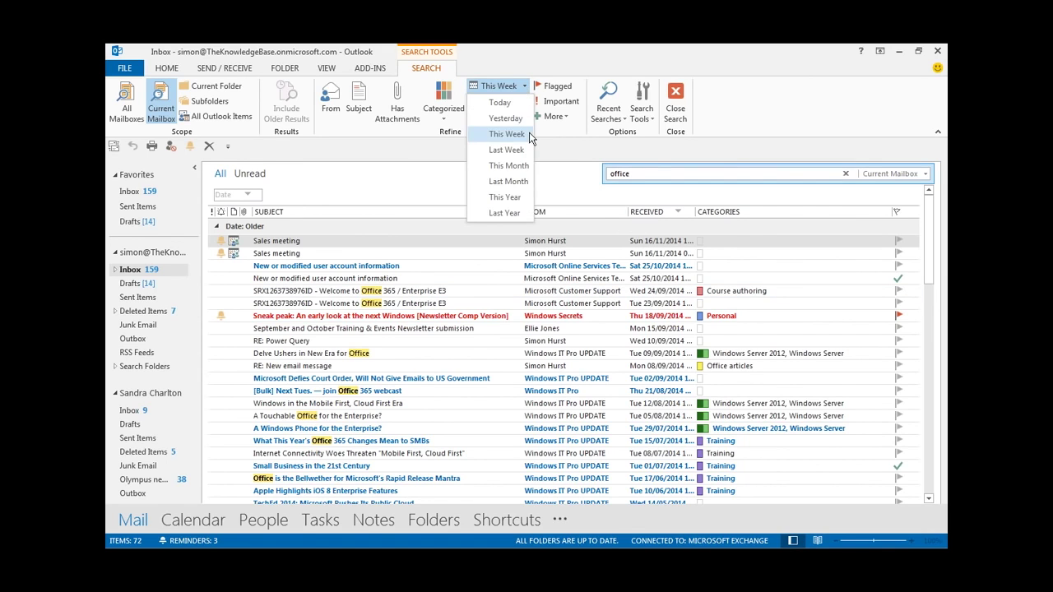
left_click(505, 213)
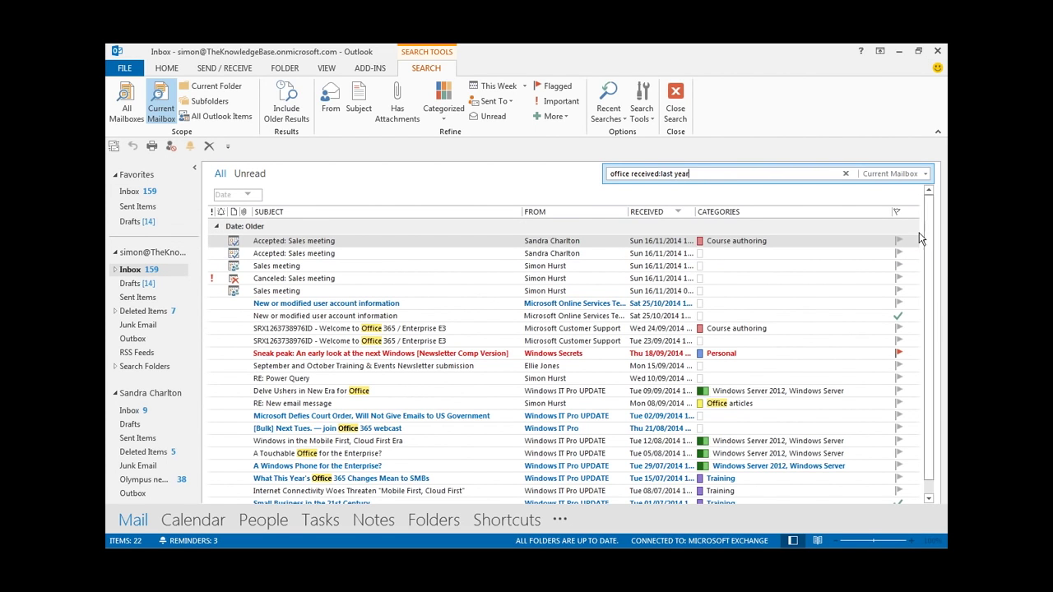
scroll(931, 241, "down", 2)
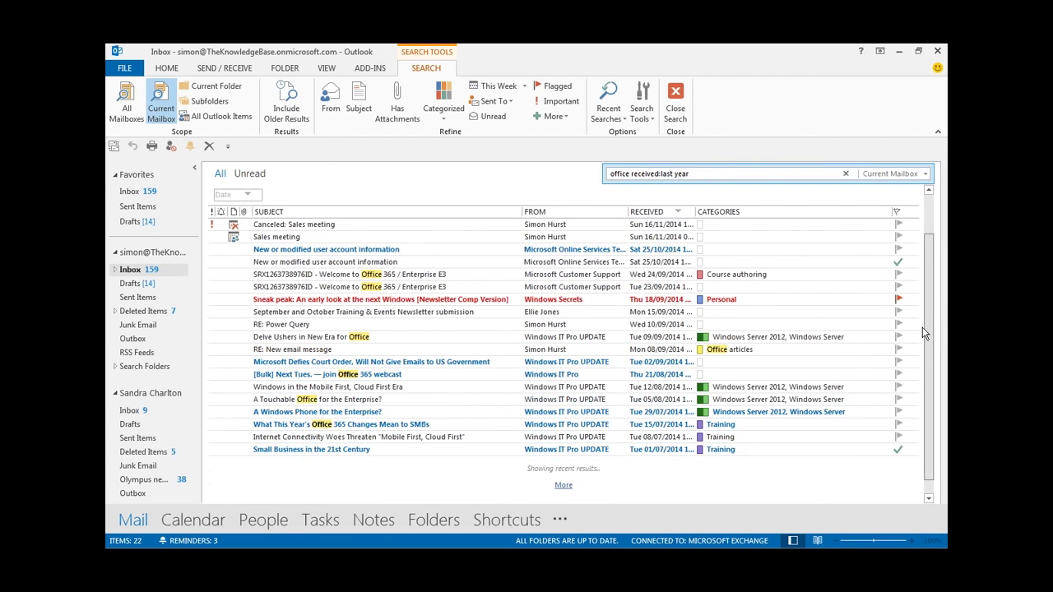
left_click(564, 486)
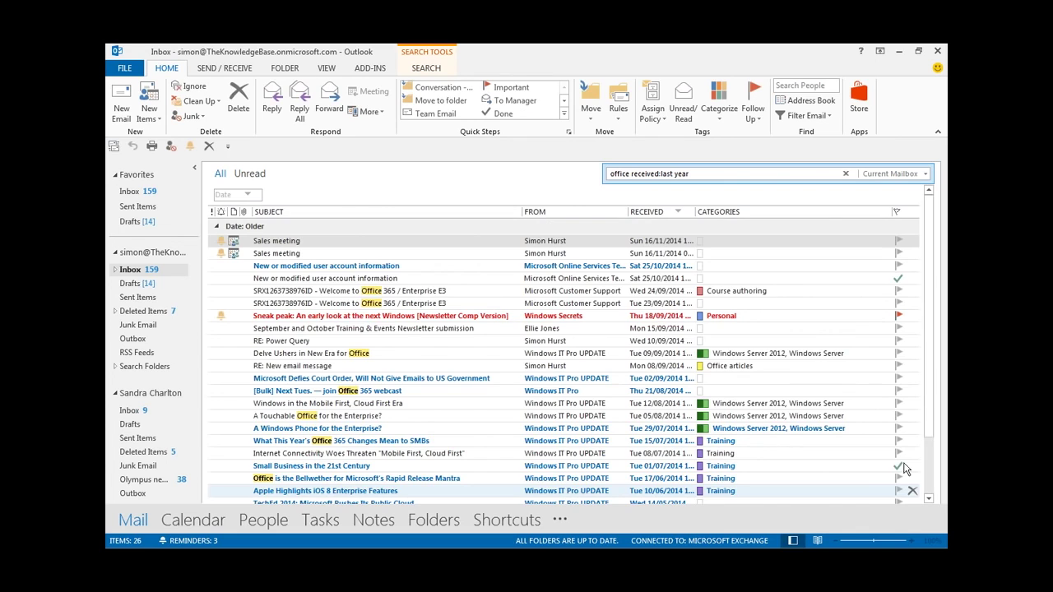
left_click_drag(929, 302, 919, 264)
scroll(921, 428, "down", 2)
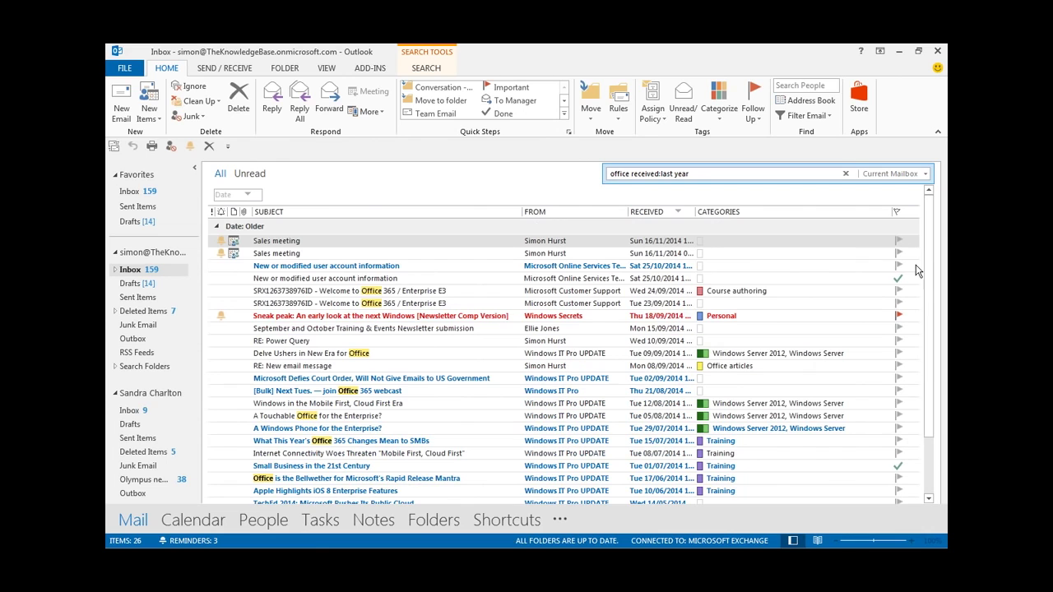
- Clear the search to restore the full inbox and expand the main account's Search Folders
left_click(652, 174)
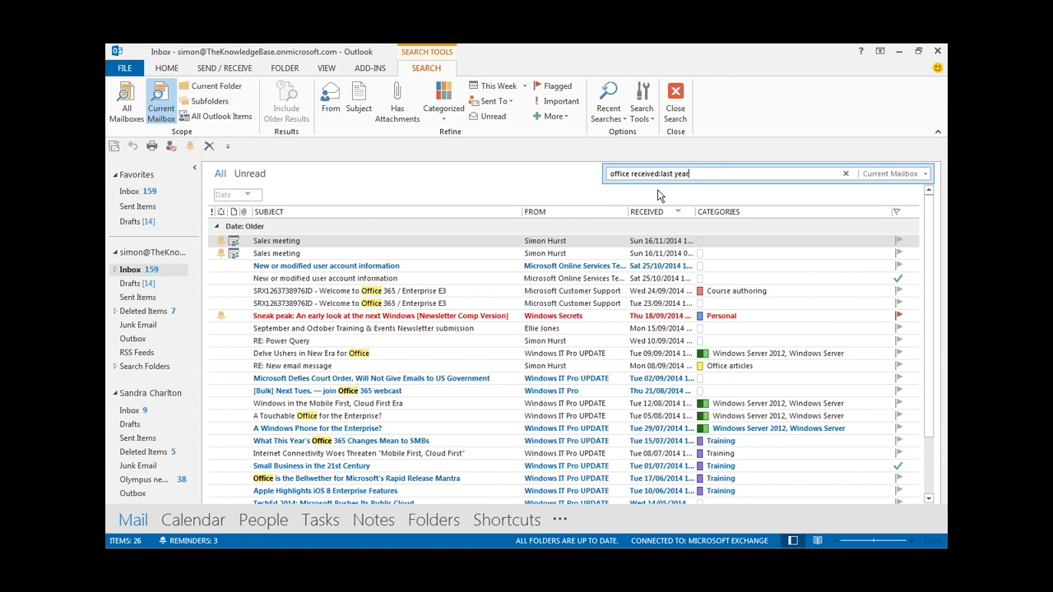
left_click(846, 176)
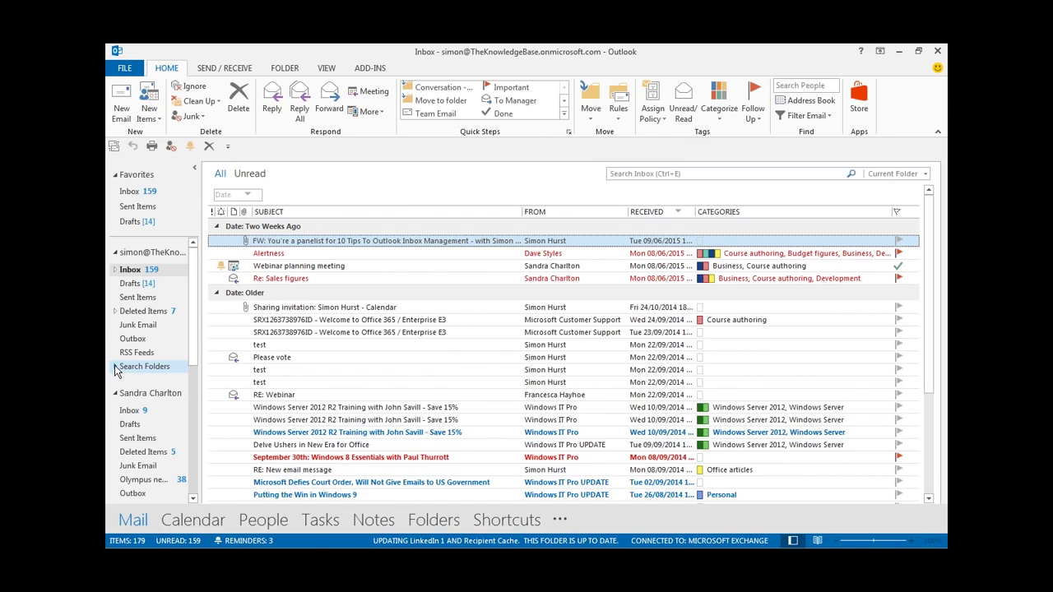
left_click(116, 369)
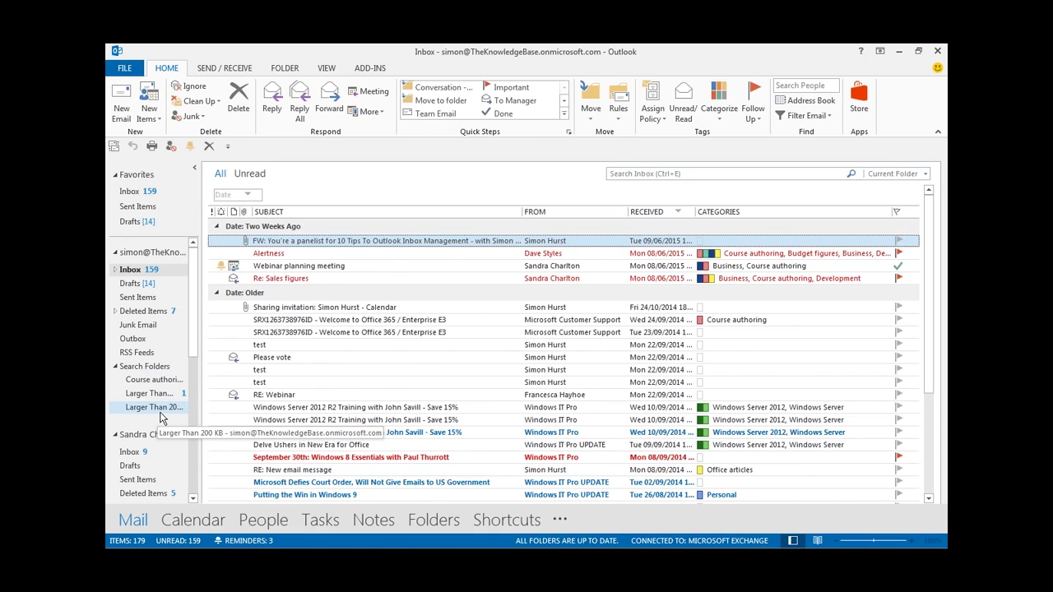
- Create a Large mail search folder for messages greater than 200 KB in the main account and display it
left_click(148, 366)
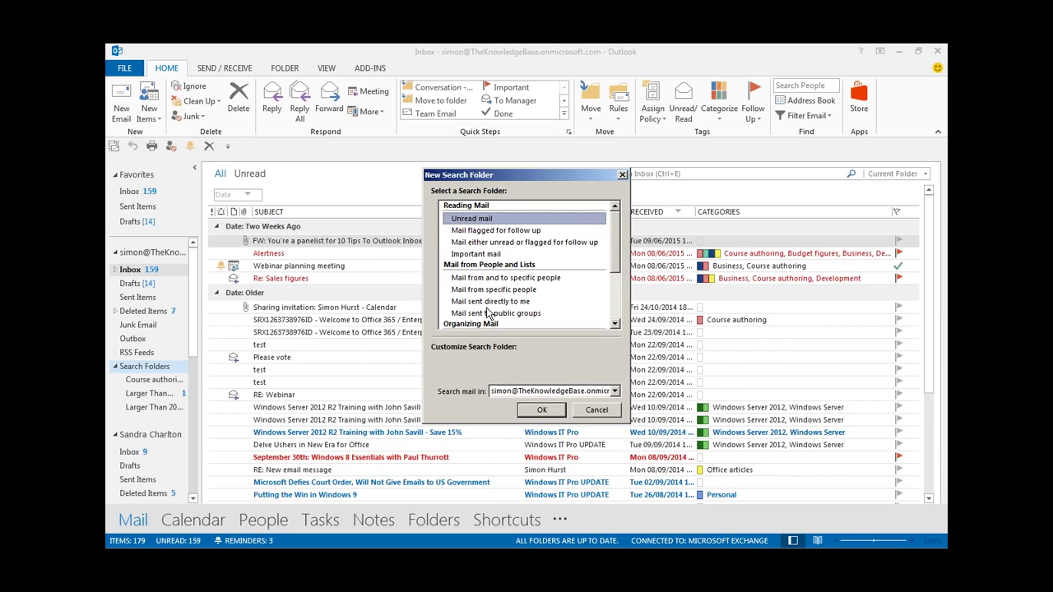
left_click_drag(617, 257, 616, 307)
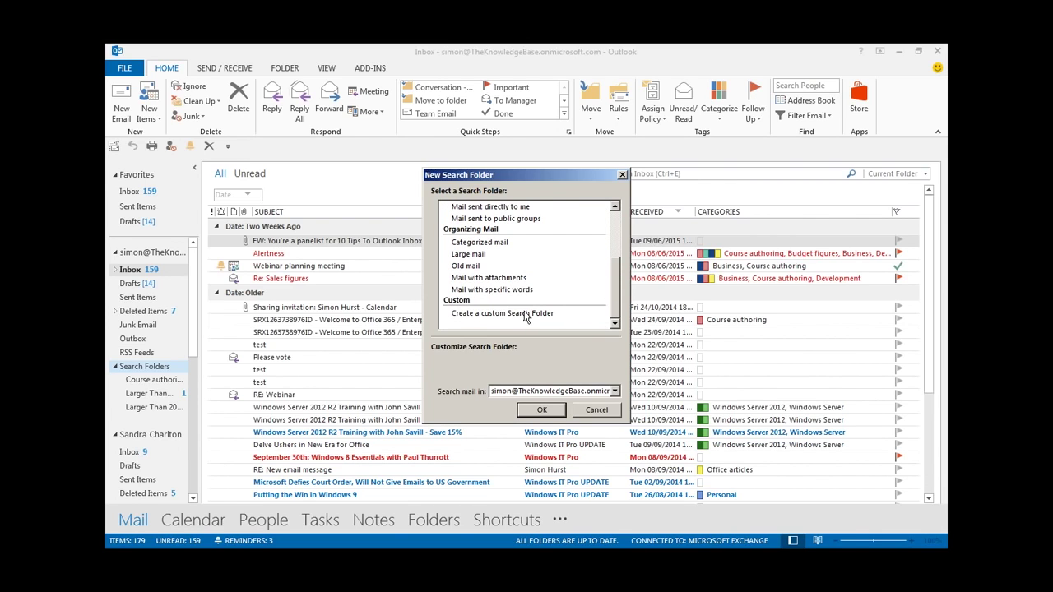
left_click(482, 258)
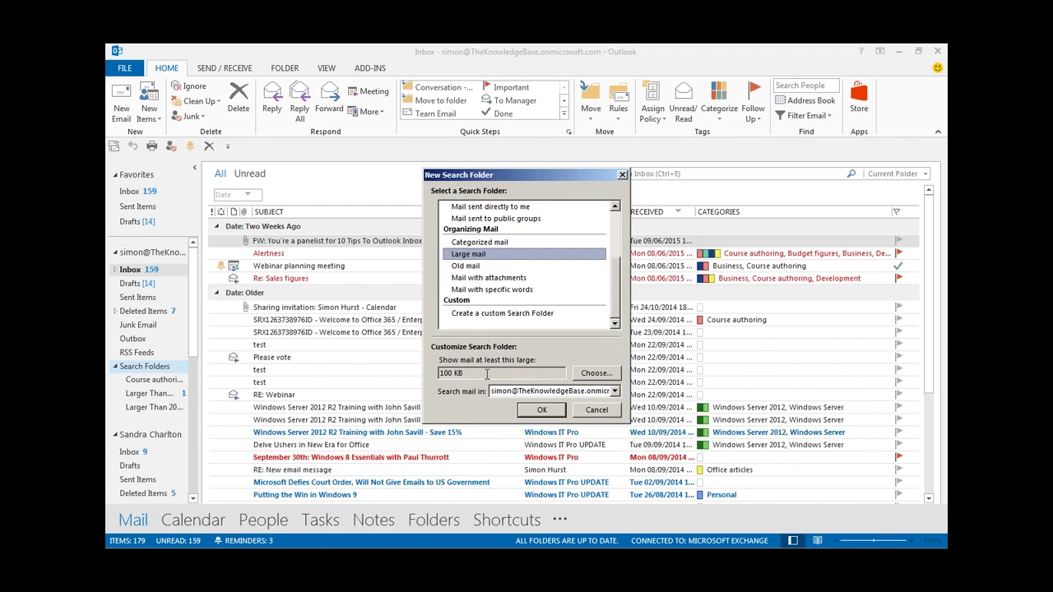
left_click(597, 373)
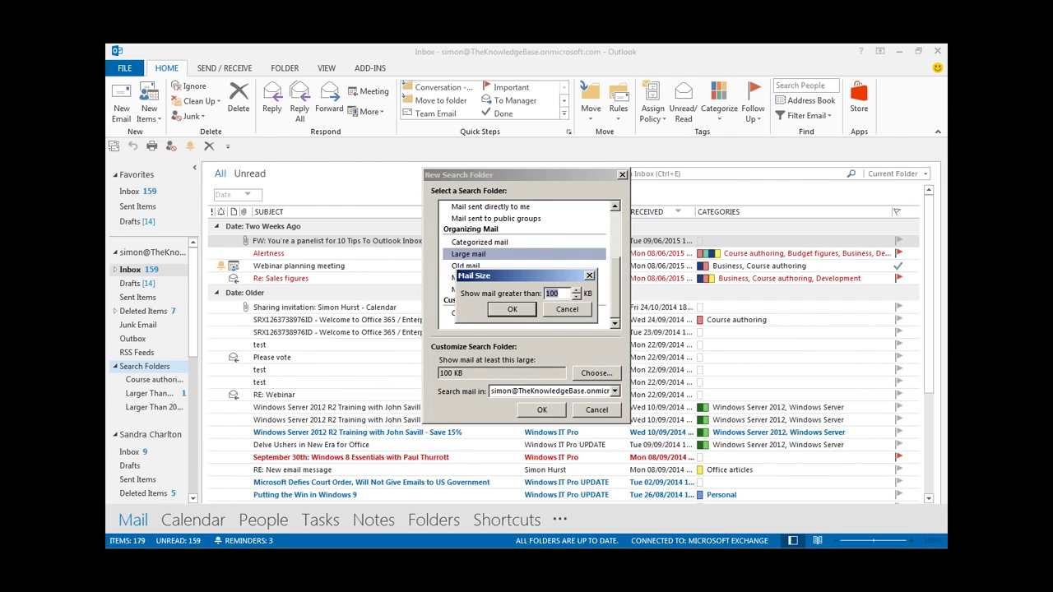
type("200")
left_click(527, 310)
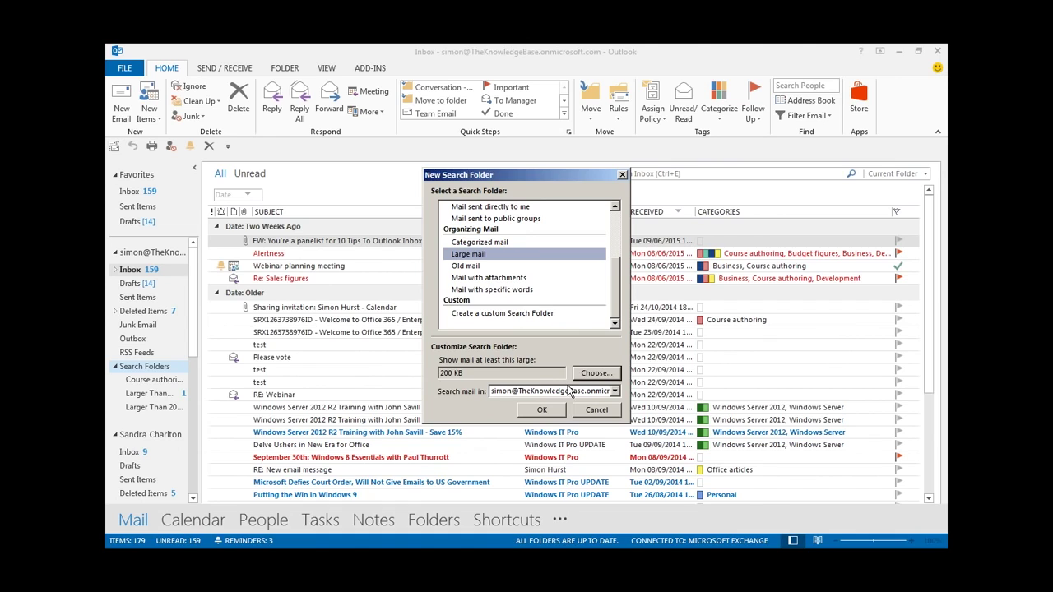
left_click(542, 410)
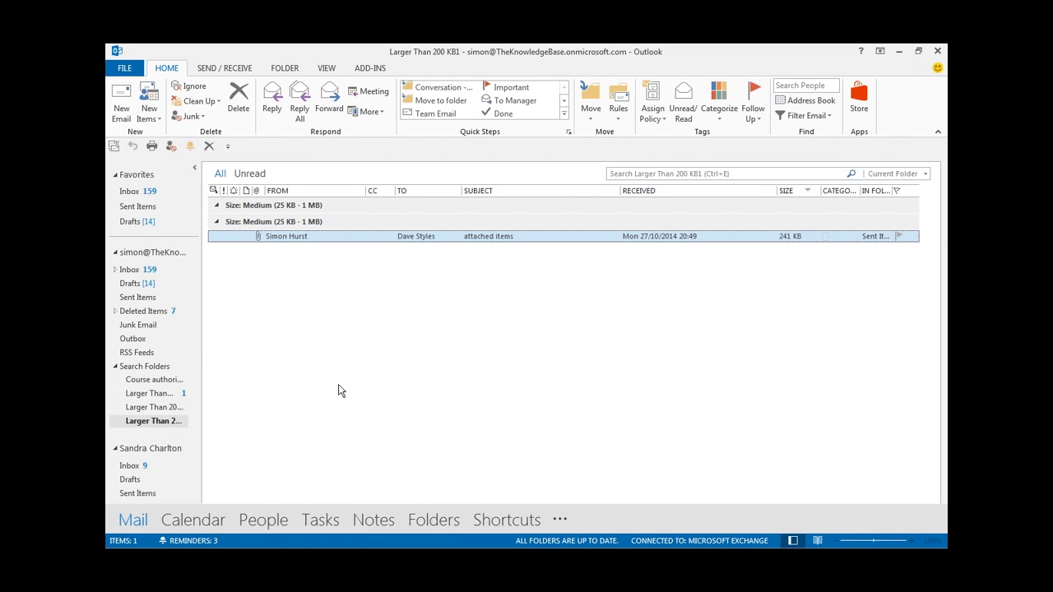
left_click(156, 421)
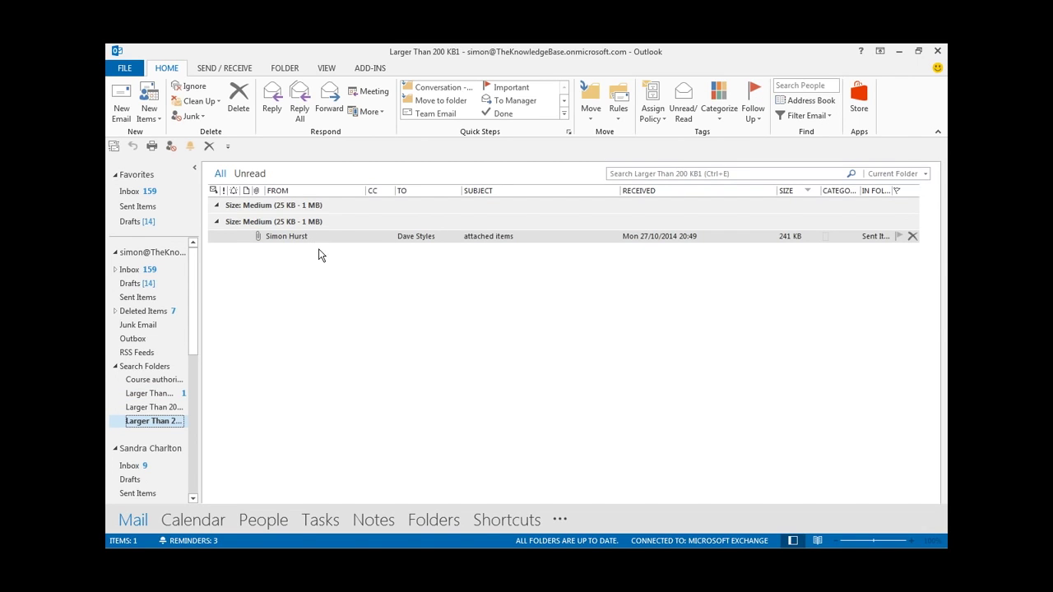
- Start another new search folder, view the criteria offered for a custom search folder, and return to the folder type list without creating it
right_click(147, 367)
left_click(193, 381)
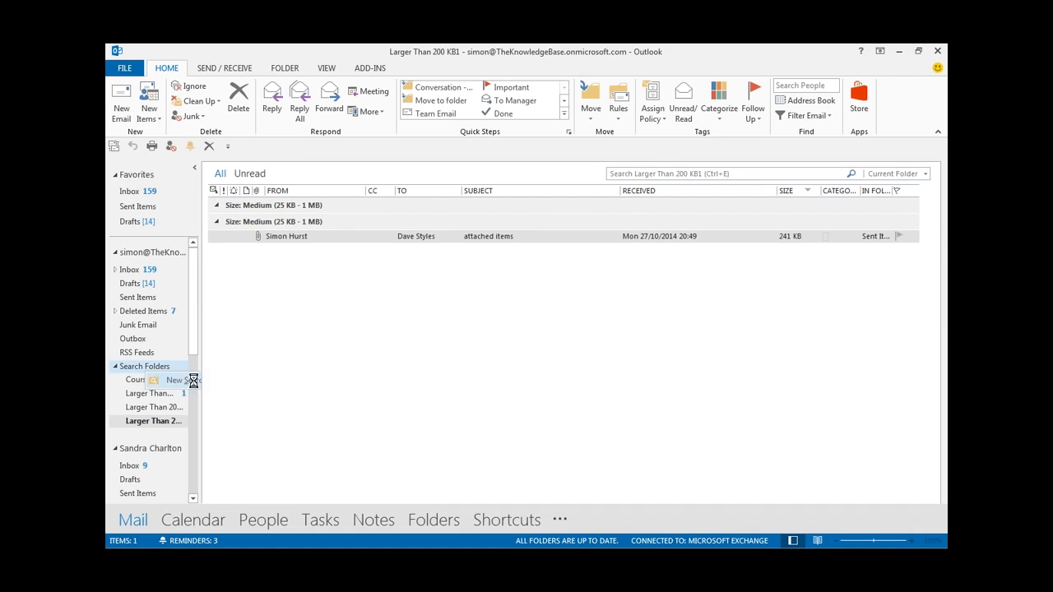
left_click_drag(616, 262, 619, 309)
left_click(533, 314)
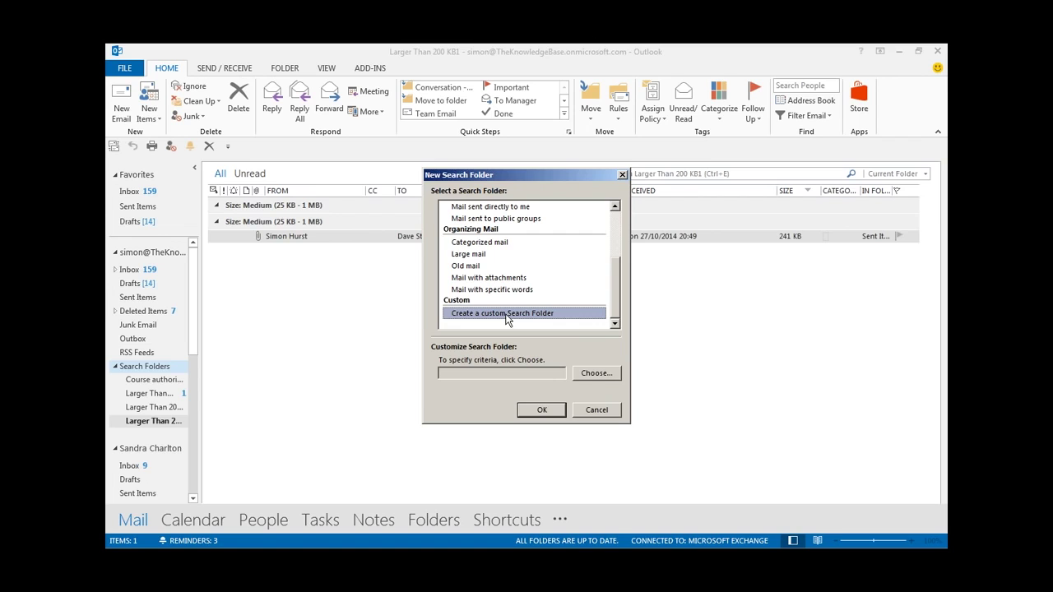
left_click(588, 373)
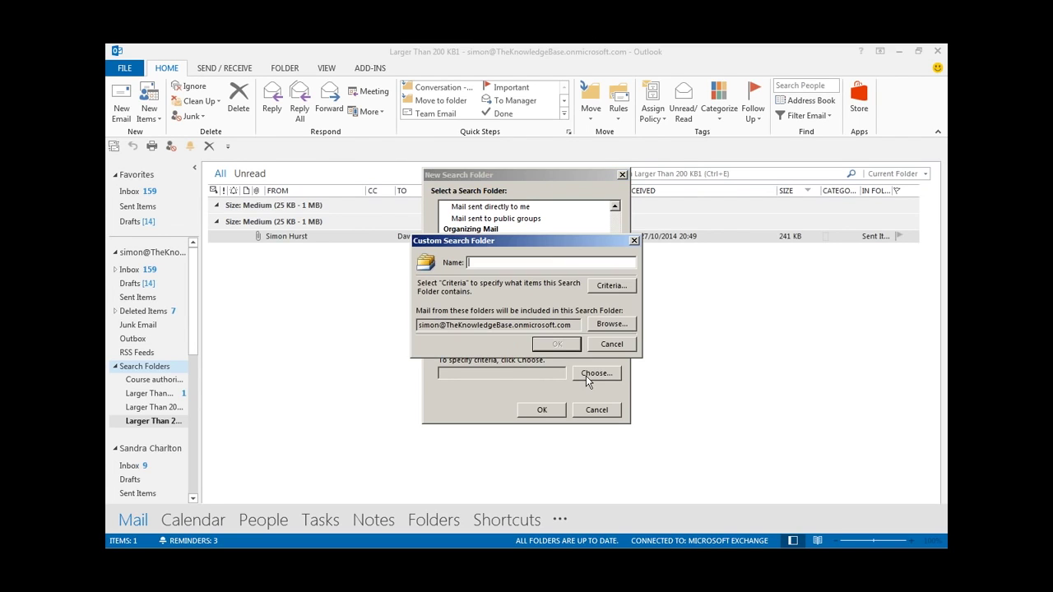
left_click(598, 288)
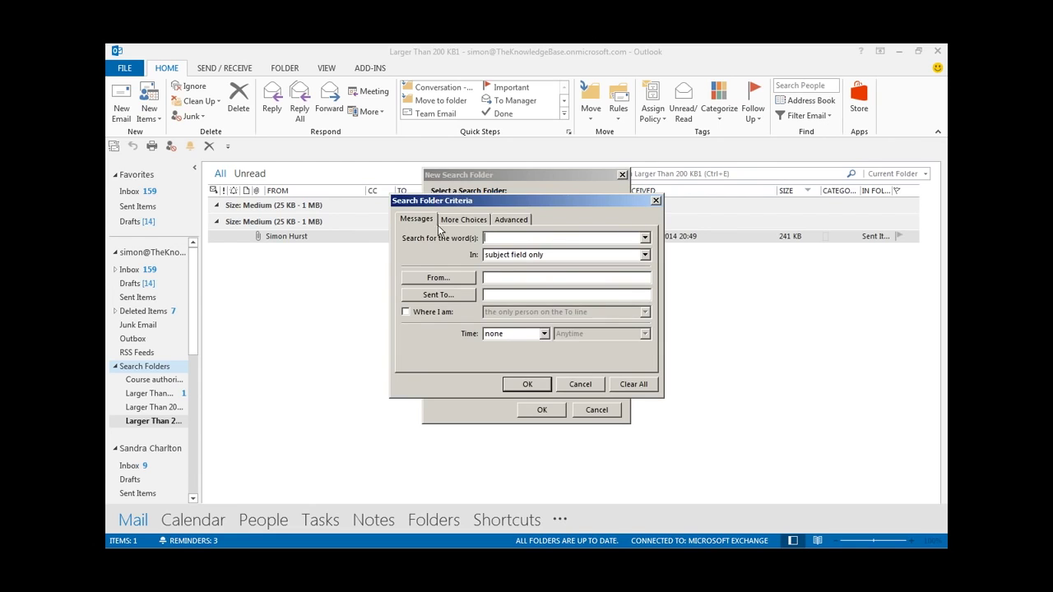
left_click(579, 384)
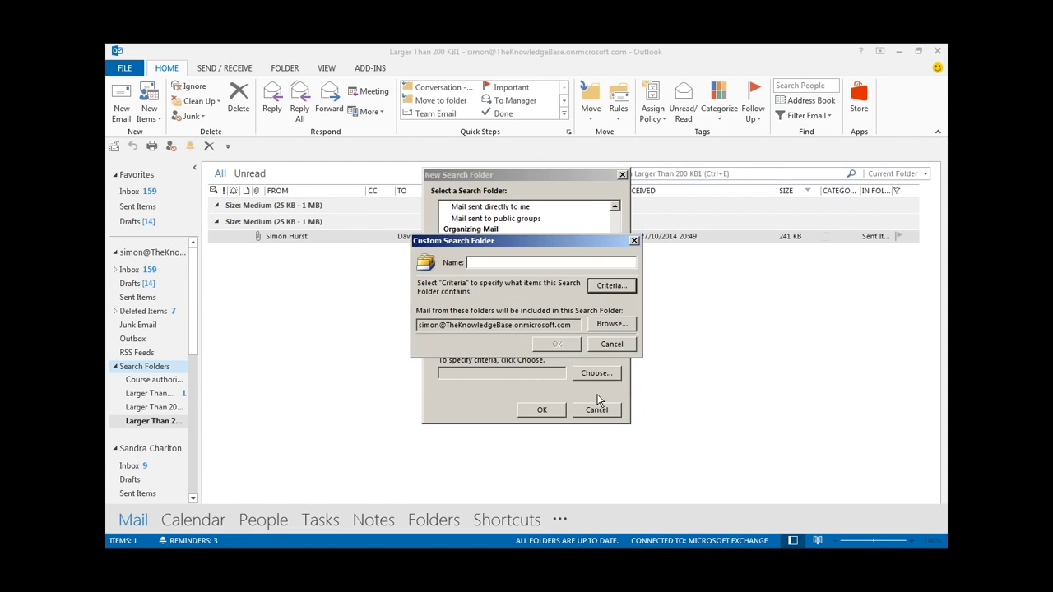
left_click(607, 345)
- Create a Categorized mail search folder that shows mail with the Course authoring category
left_click_drag(616, 321, 612, 288)
left_click(487, 267)
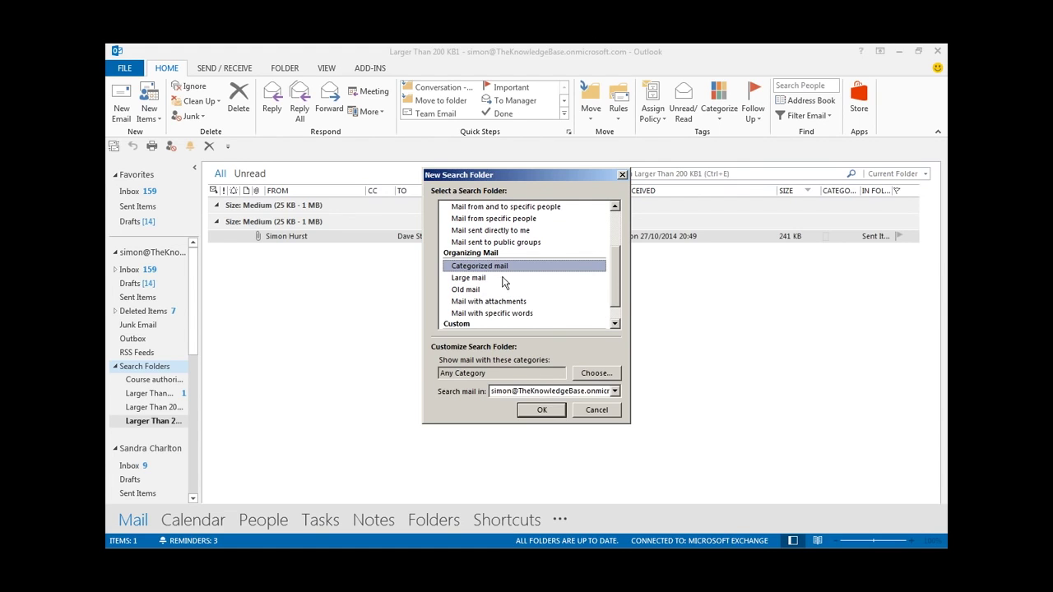
left_click(597, 374)
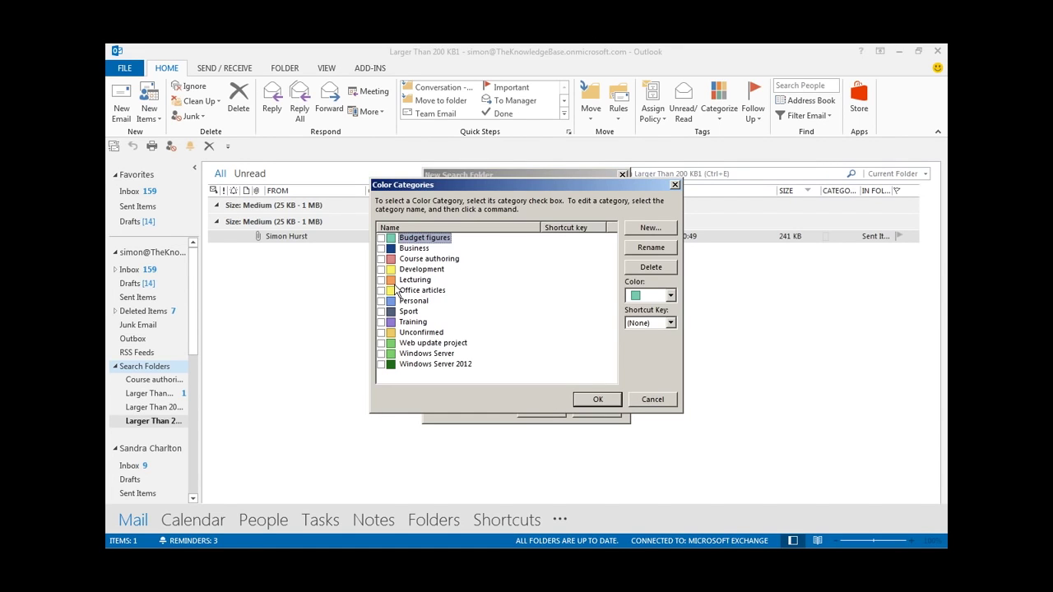
left_click(381, 258)
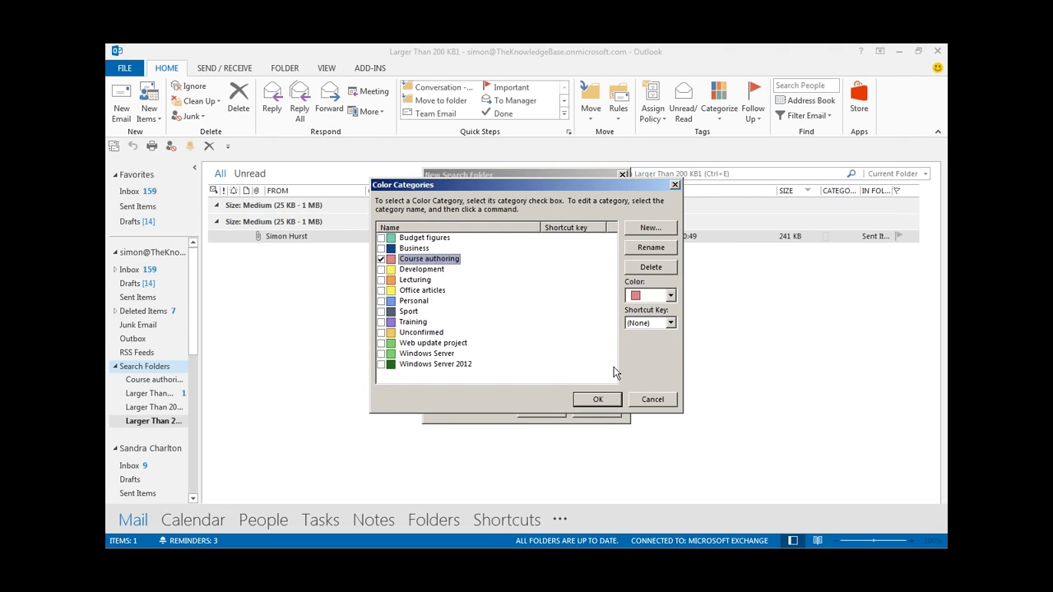
left_click(598, 399)
left_click(550, 411)
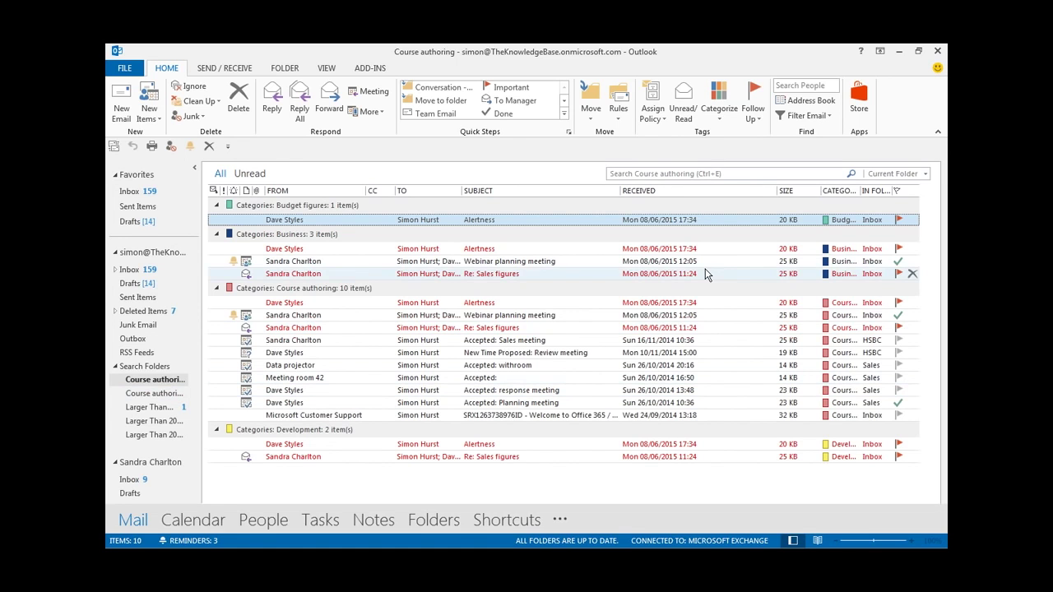
- Return to the main account's Inbox and open the Junk E-mail Options from the "Delve Ushers in New Era for Office" message
left_click(142, 270)
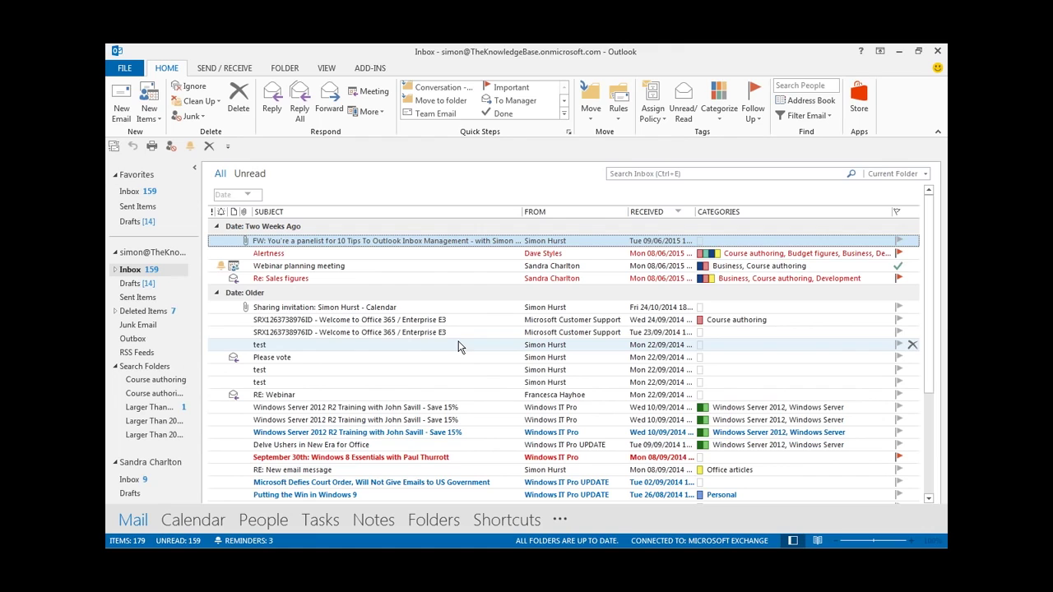
left_click(200, 121)
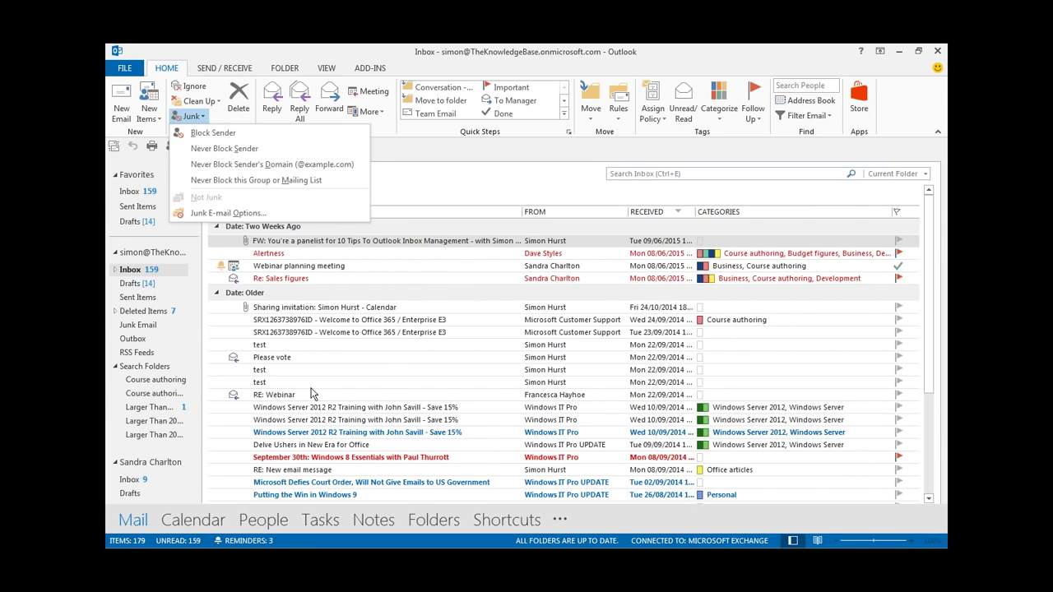
left_click(312, 448)
right_click(309, 448)
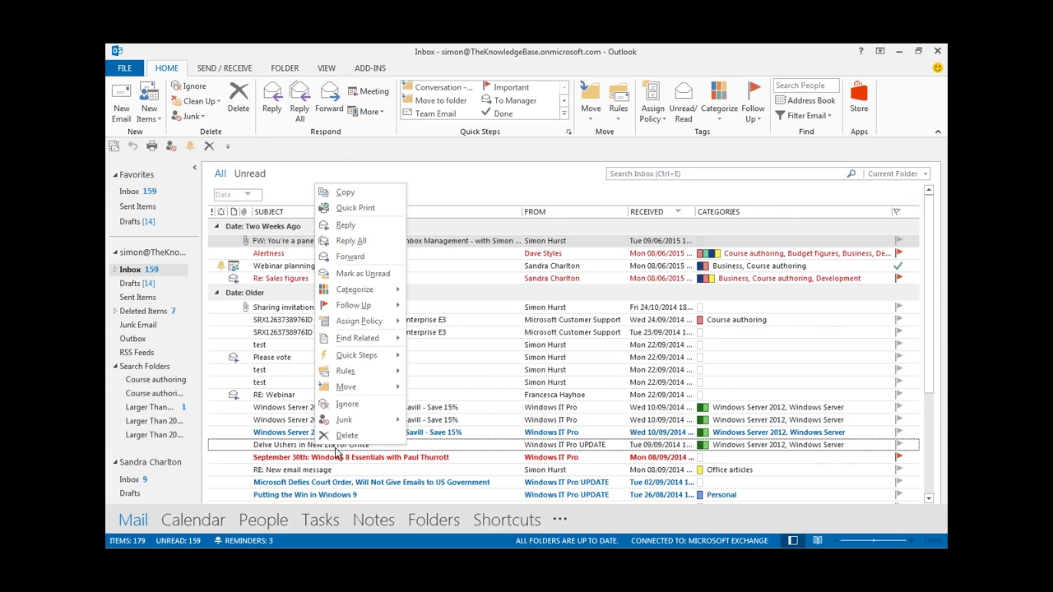
mouse_move(370, 424)
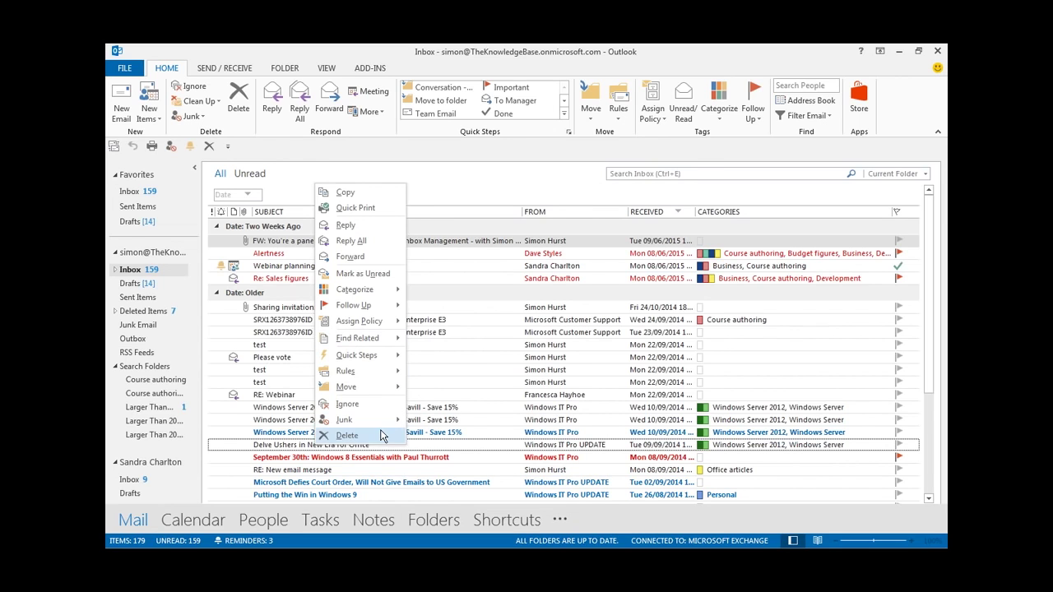
left_click(465, 501)
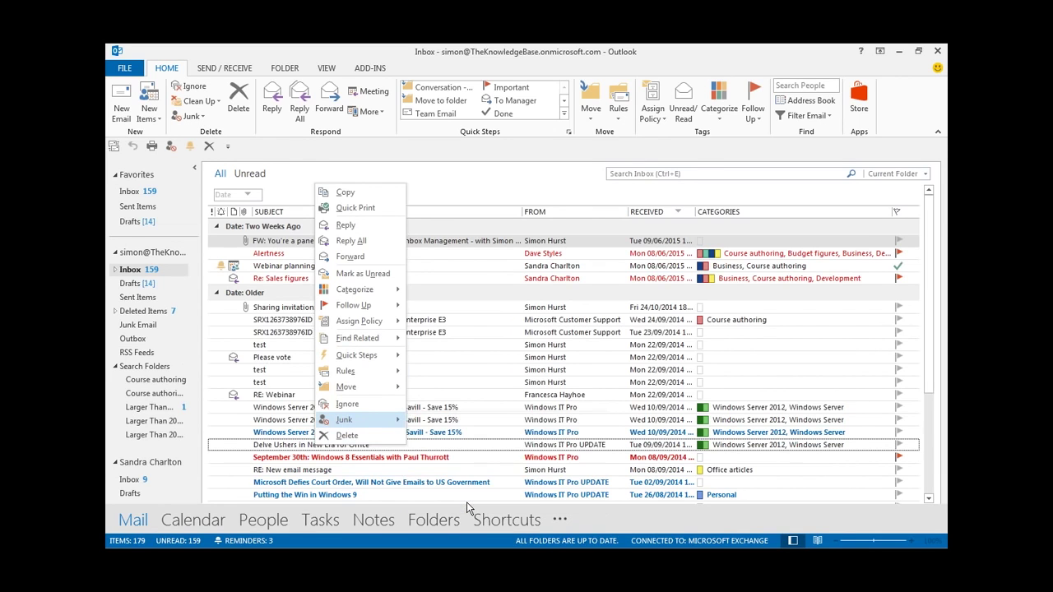
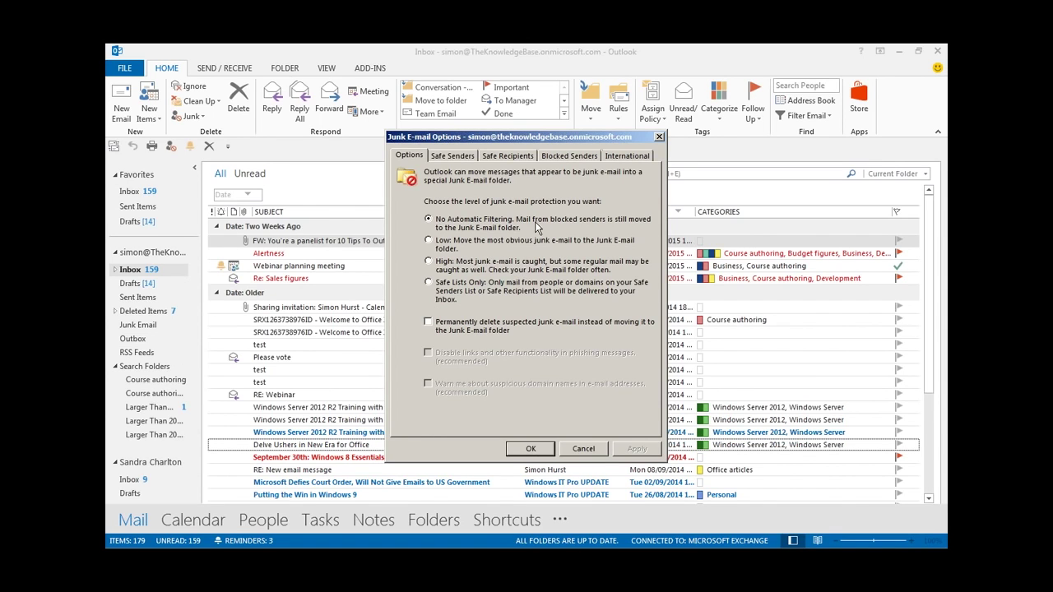
- Review the Safe Senders, Safe Recipients and Blocked Senders lists, and close the junk mail options without making changes
left_click(452, 156)
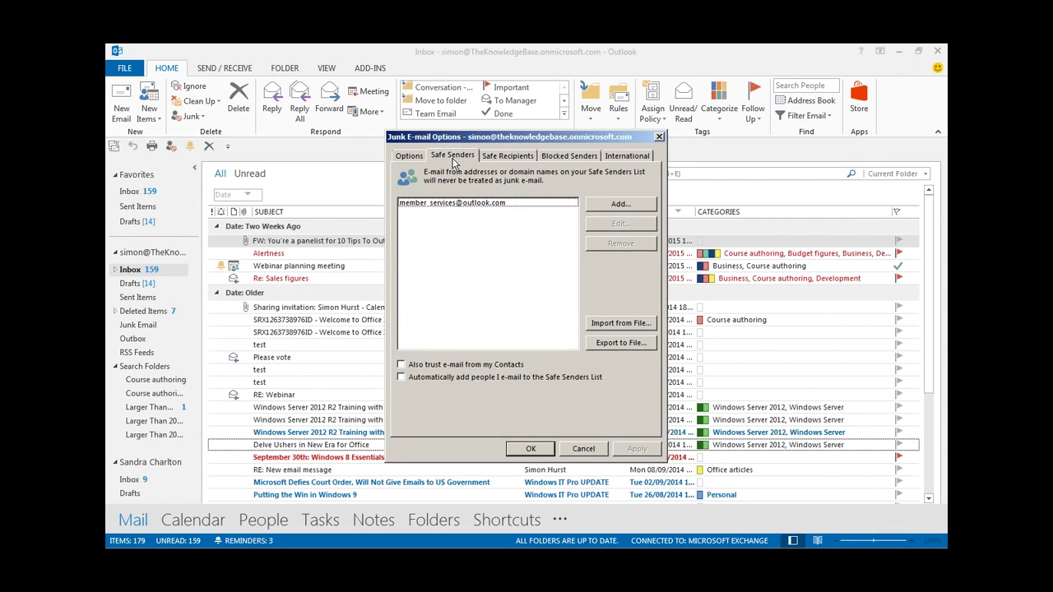
left_click(497, 204)
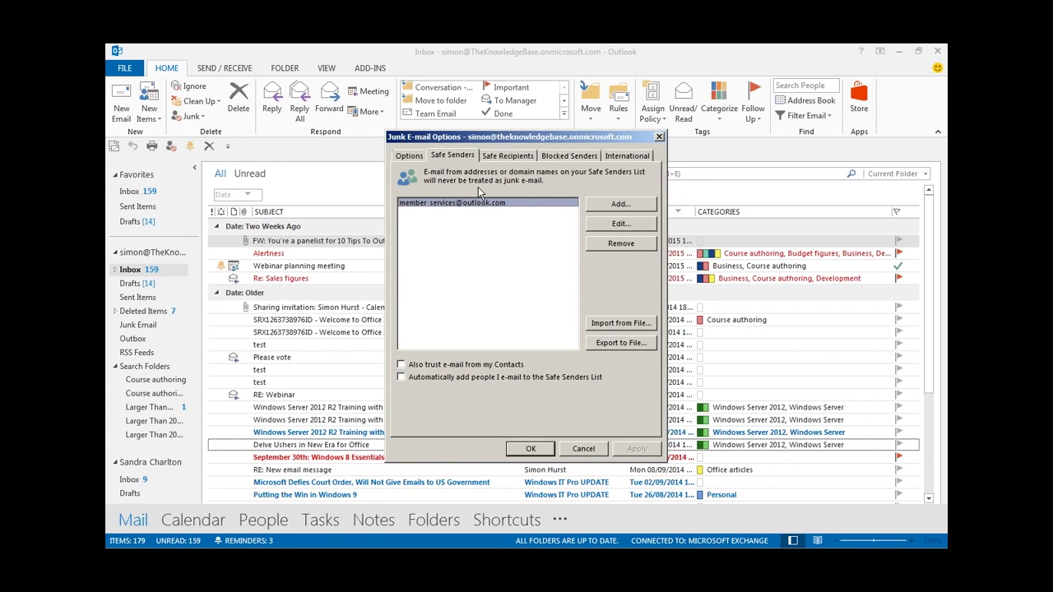
left_click(499, 158)
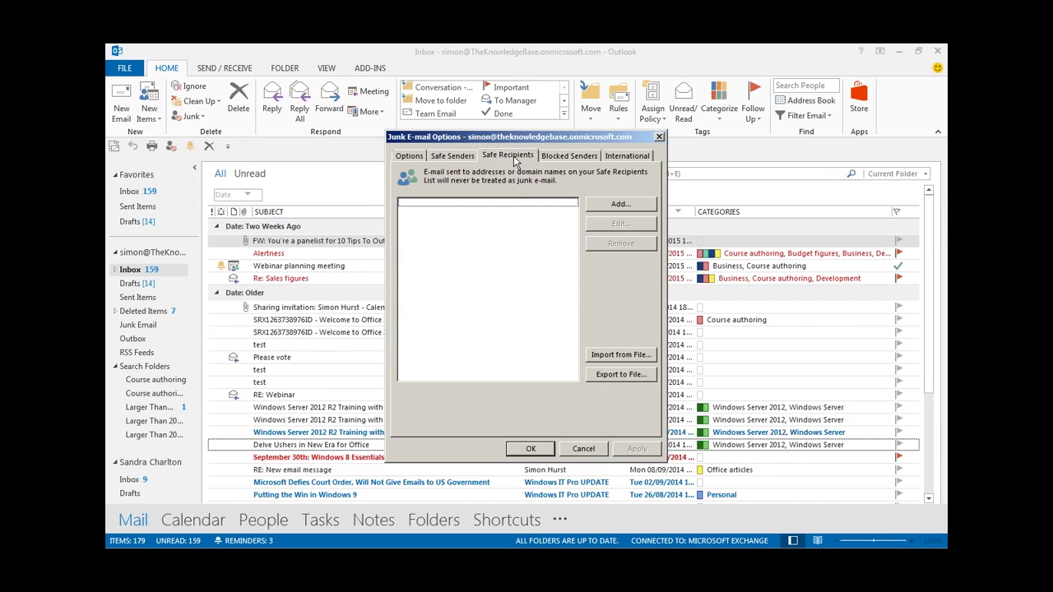
left_click(576, 162)
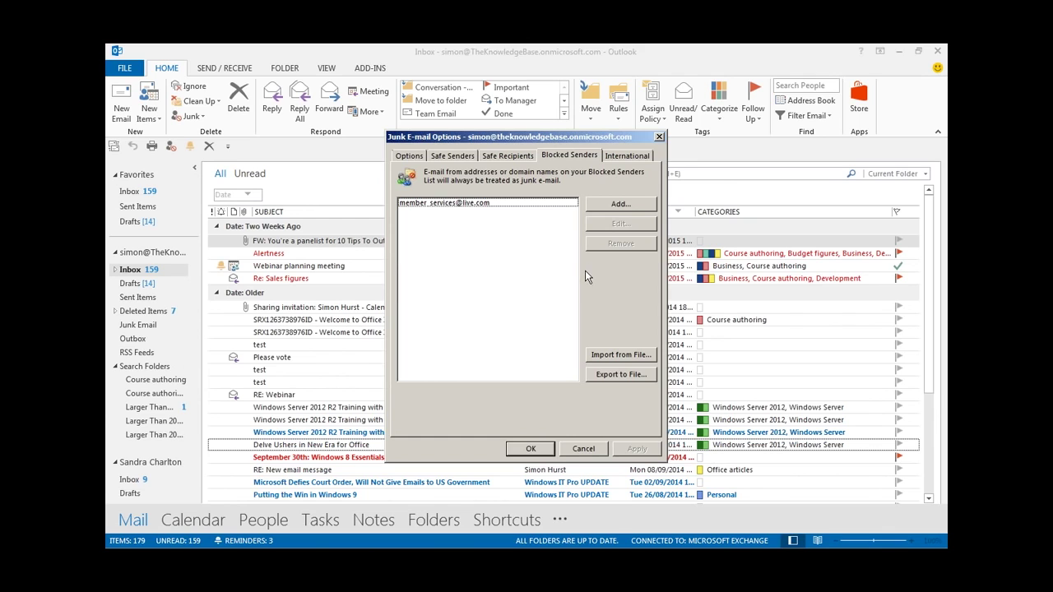
left_click(583, 451)
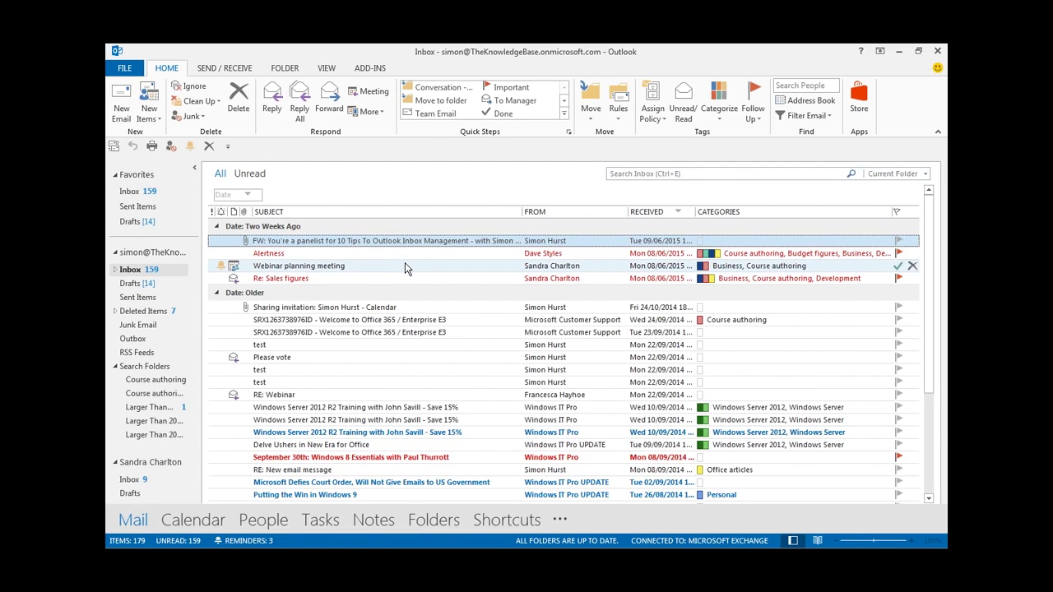
- View the follow-up reminder settings for the "10 Tips To Outlook Inbox Management" panelist message and close them without adding a reminder
right_click(361, 242)
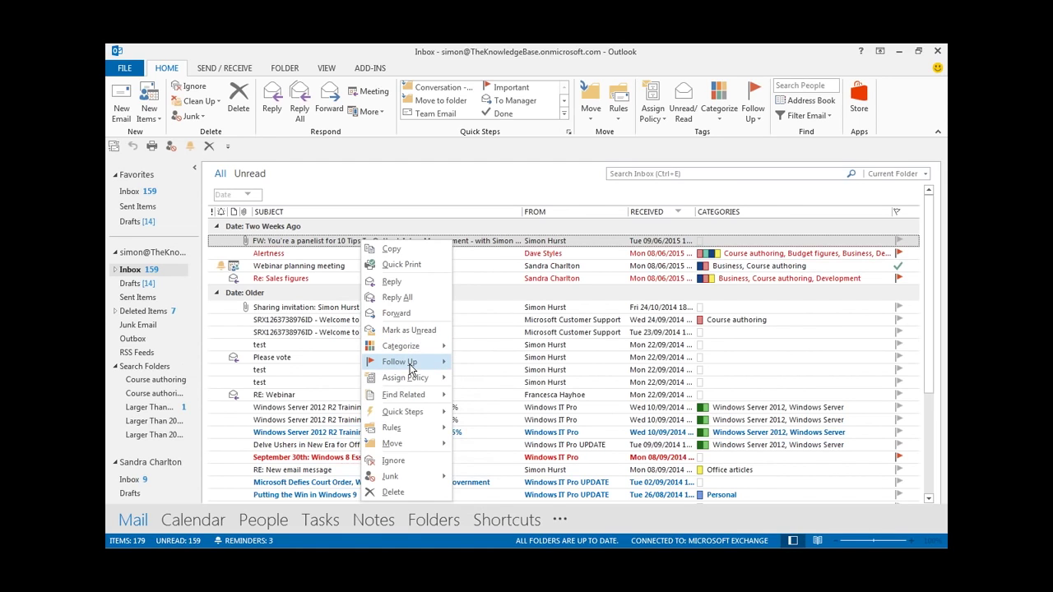
mouse_move(409, 367)
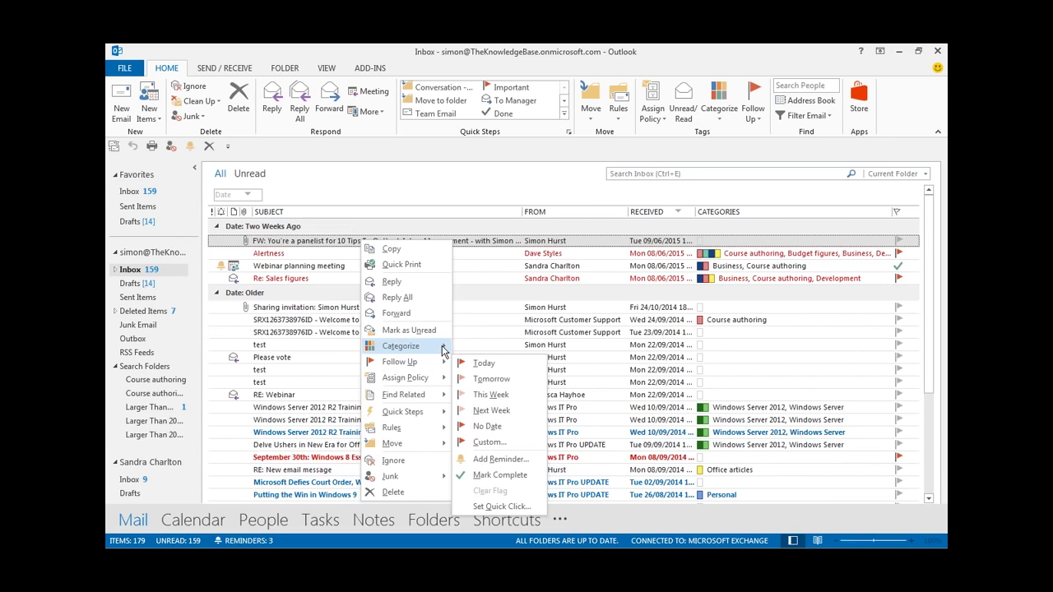
left_click(499, 459)
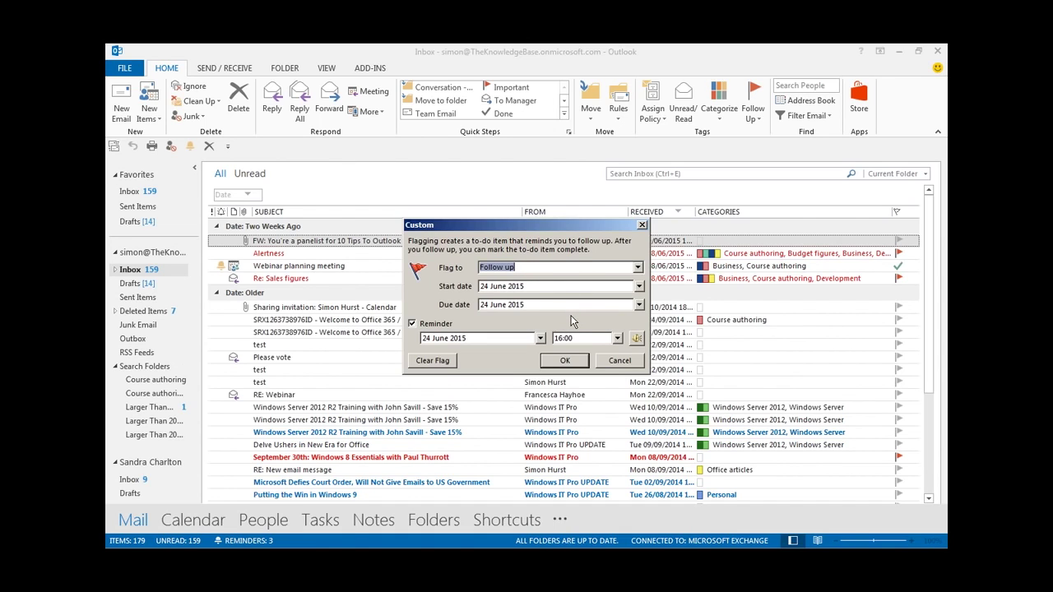
left_click(612, 366)
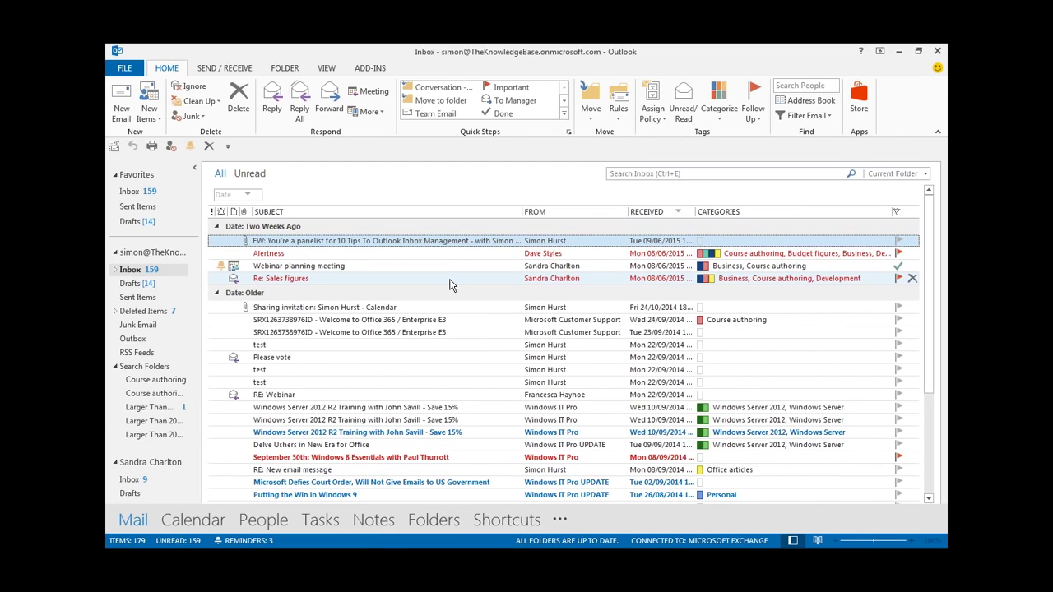
- Create a subfolder in the main account's Inbox, trying the name Sales before naming it Purchases, and open the new folder
left_click(116, 270)
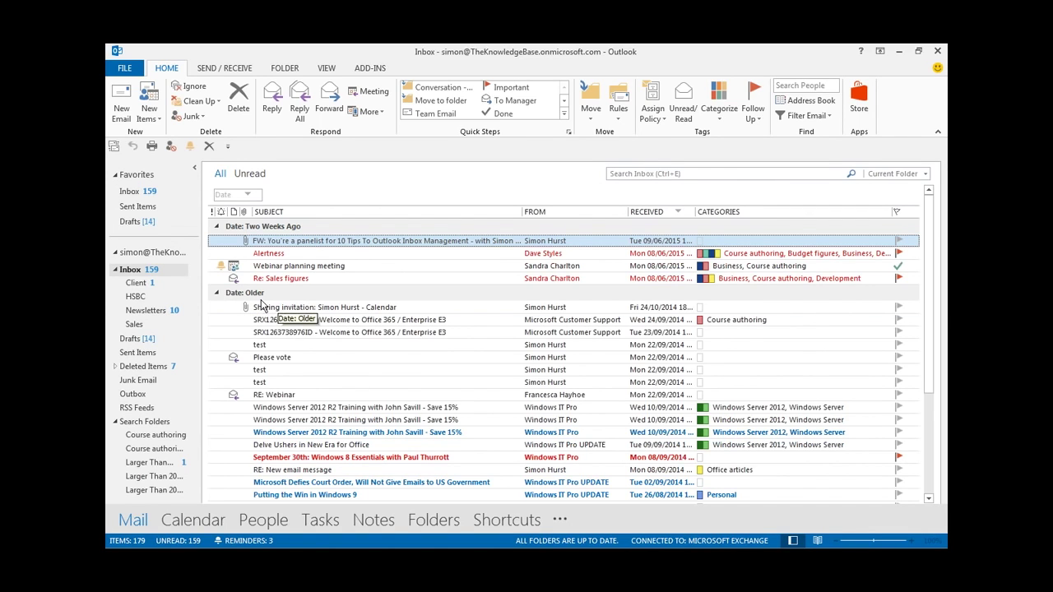
right_click(136, 273)
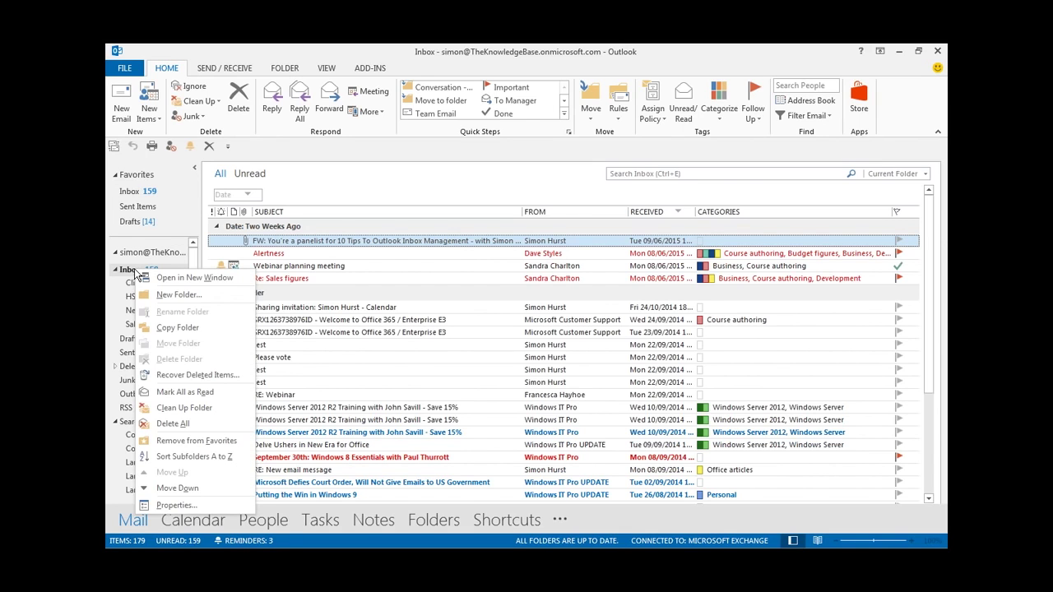
left_click(187, 297)
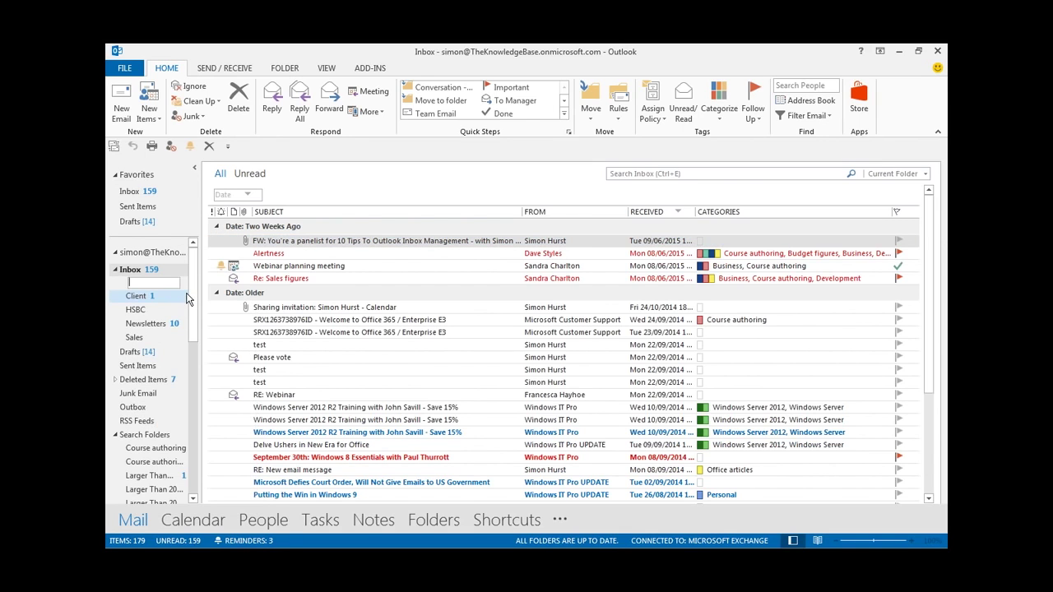
type("Sales")
key("Return")
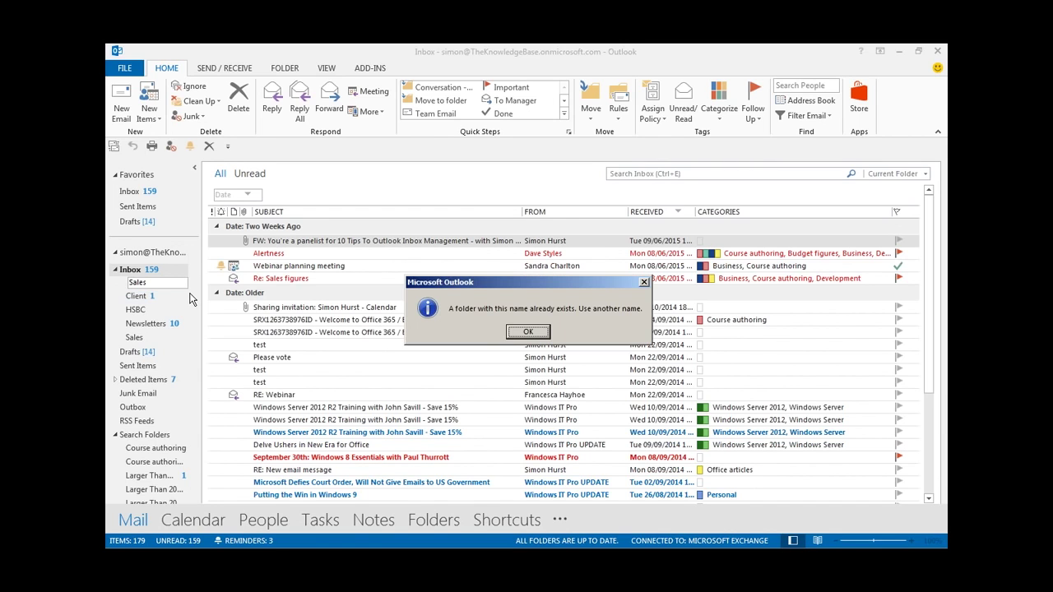
left_click(527, 332)
key("BackSpace")
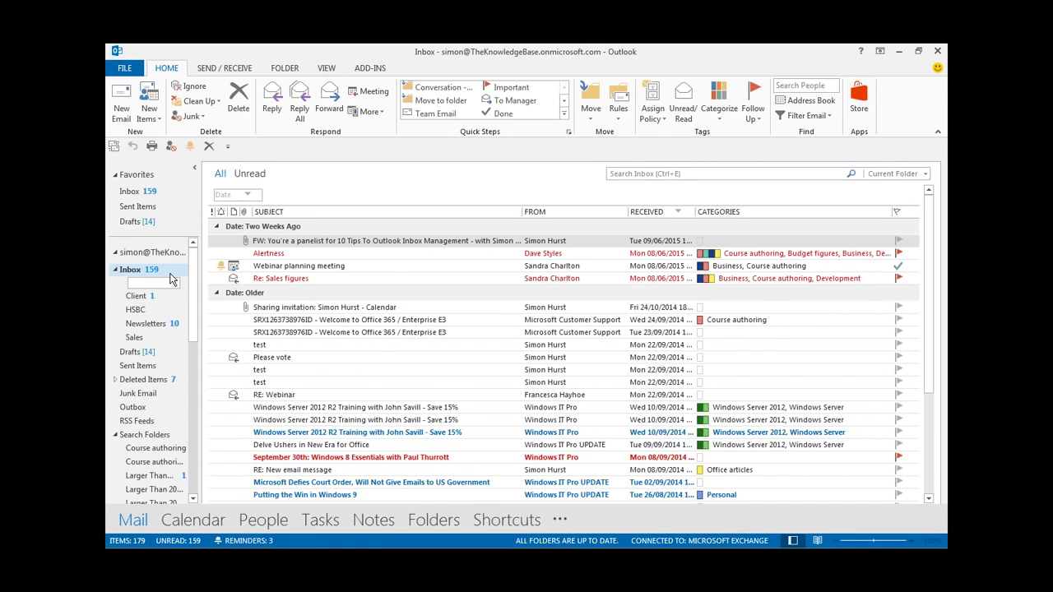
type("Purchases")
key("Return")
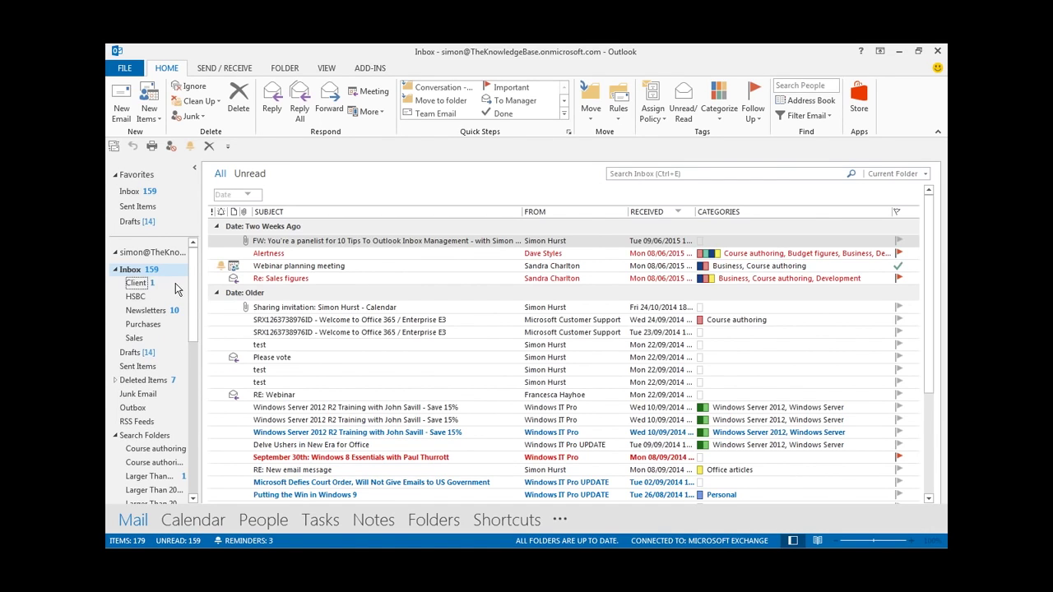
left_click(152, 327)
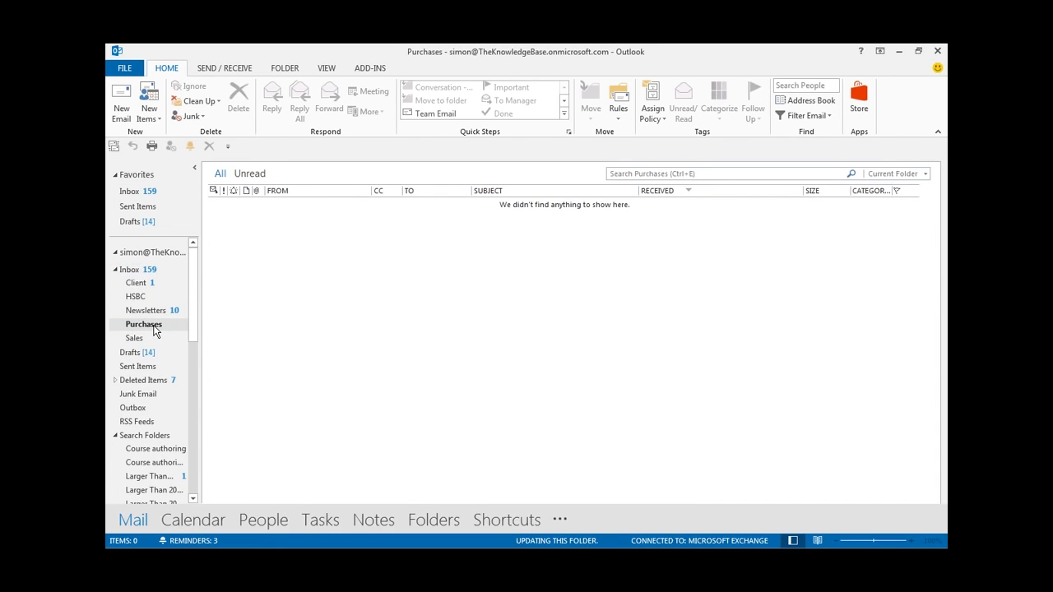
- Move the topmost "test" message from the Inbox to Purchases, followed by "Please vote" and the two remaining "test" messages, and open Purchases
left_click(146, 270)
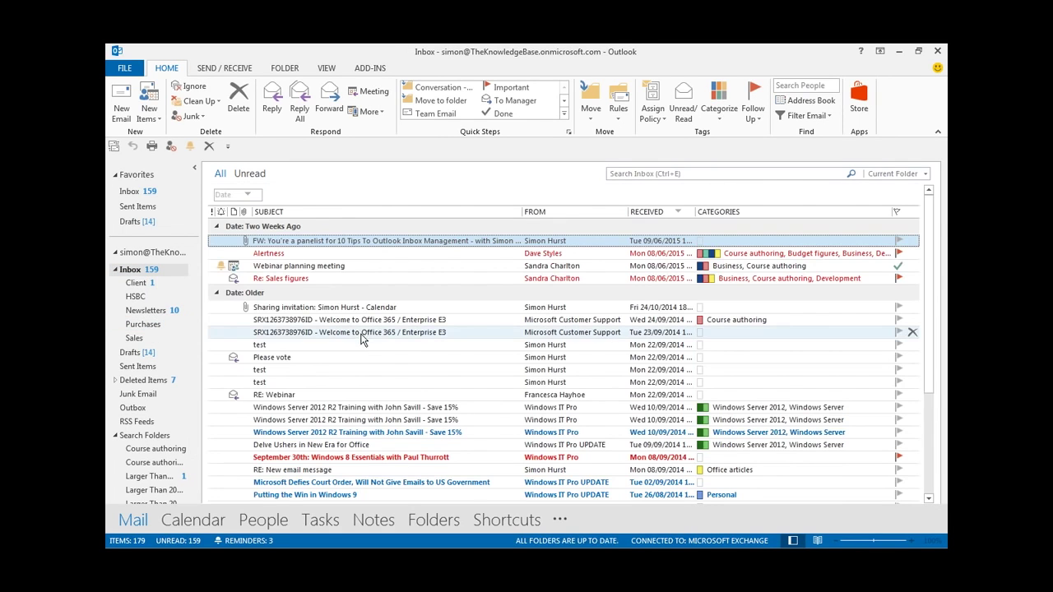
left_click(260, 346)
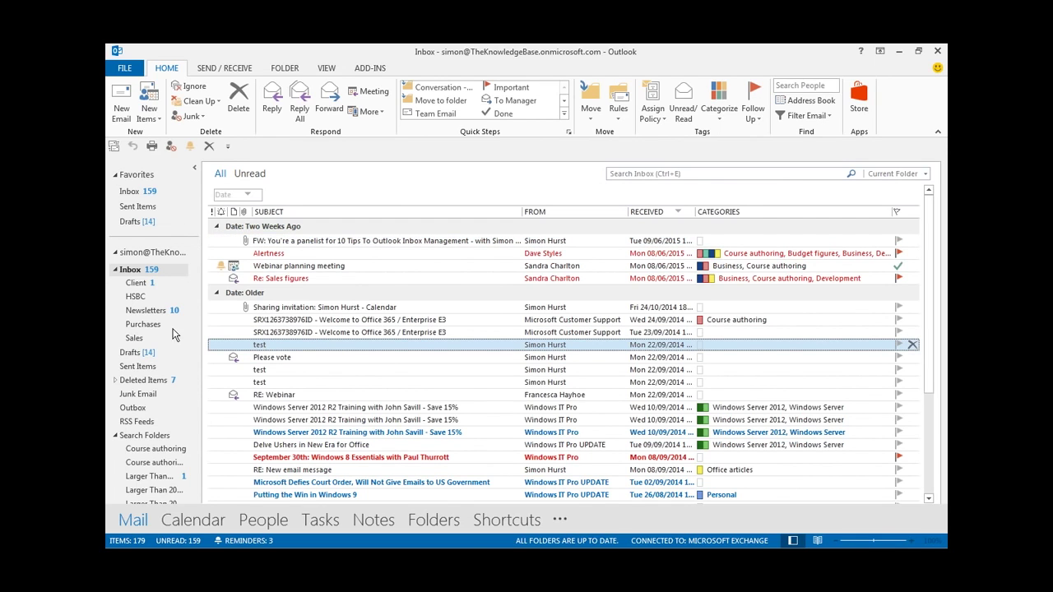
left_click_drag(136, 323, 136, 326)
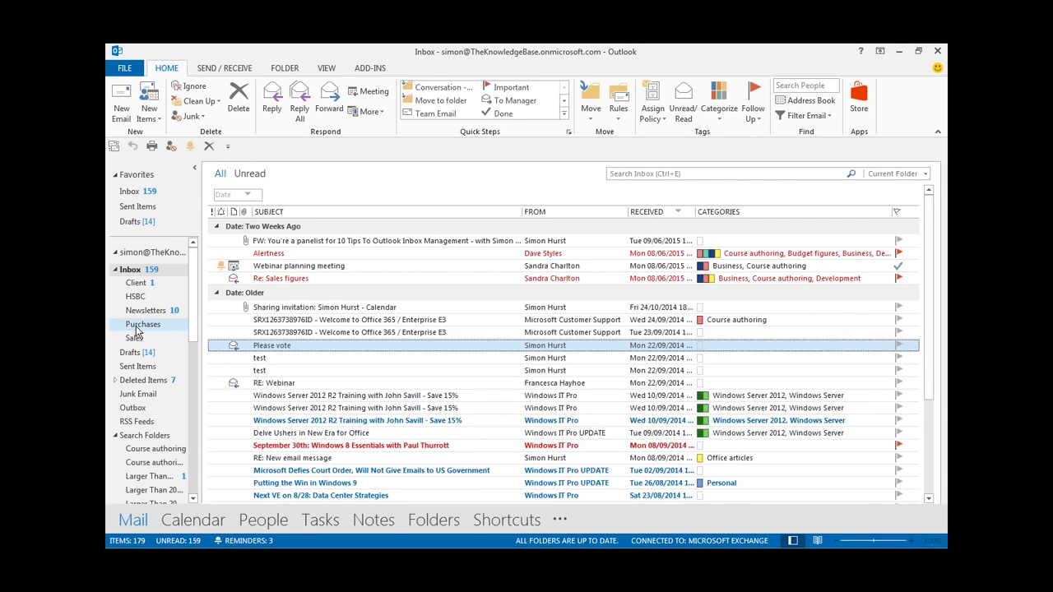
left_click(264, 372, "shift")
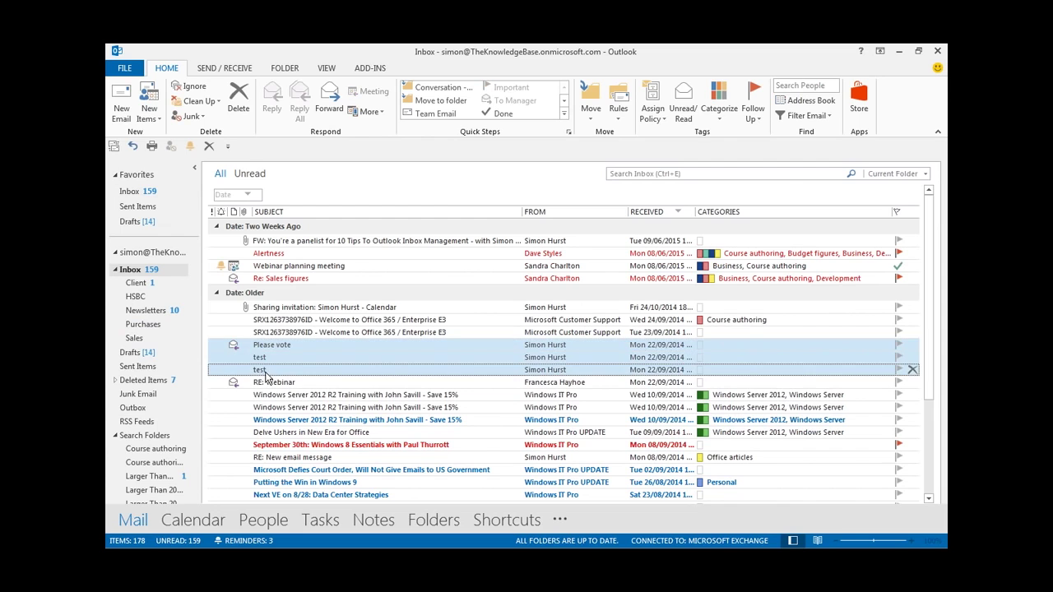
left_click_drag(300, 347, 140, 326)
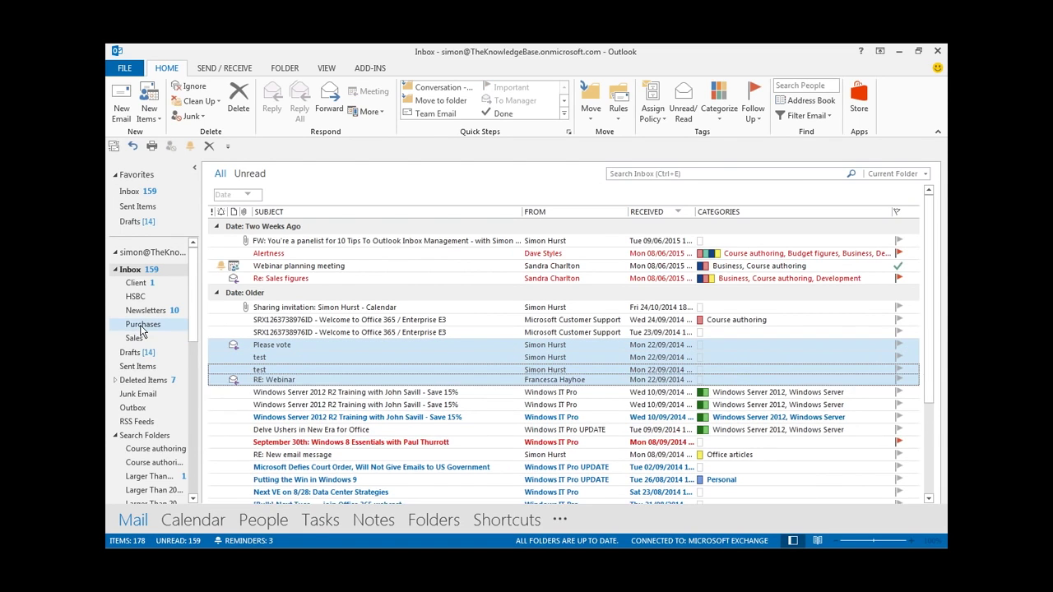
left_click(148, 326)
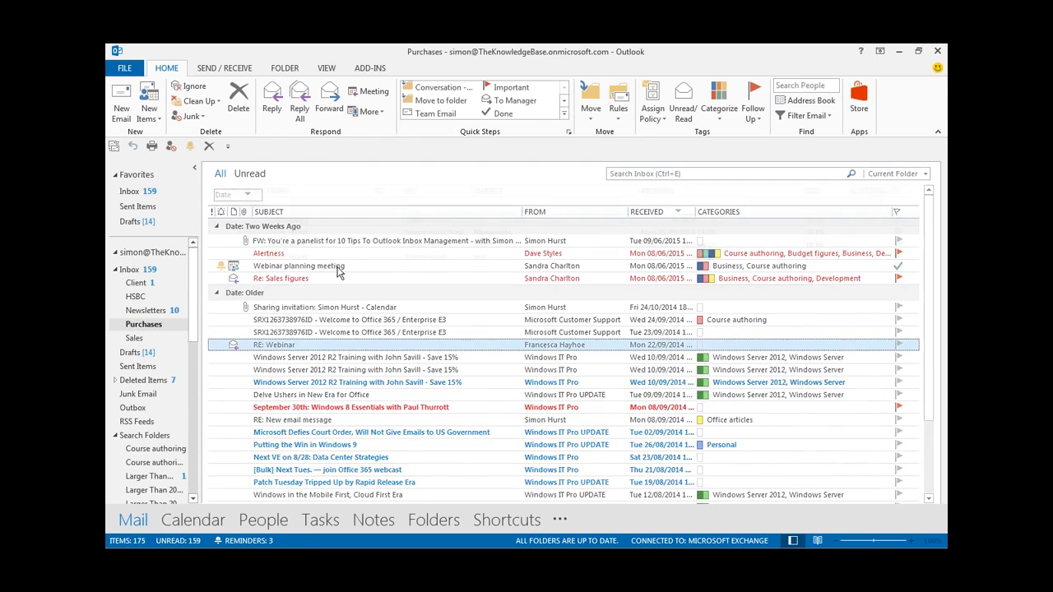
- Return to the main account's Inbox and show Tasks in the To-Do Bar
left_click(139, 271)
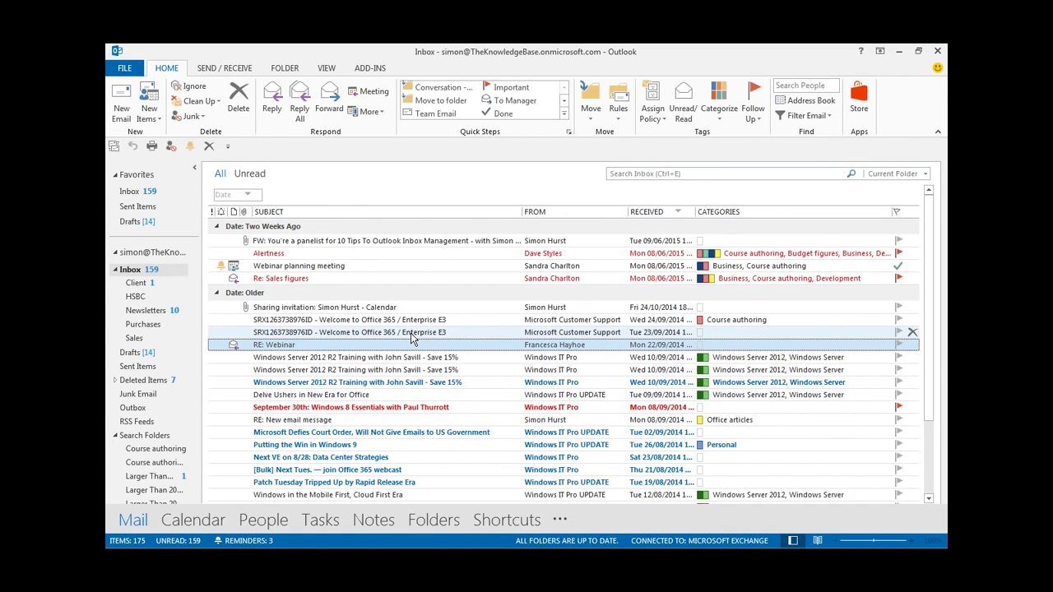
left_click(326, 69)
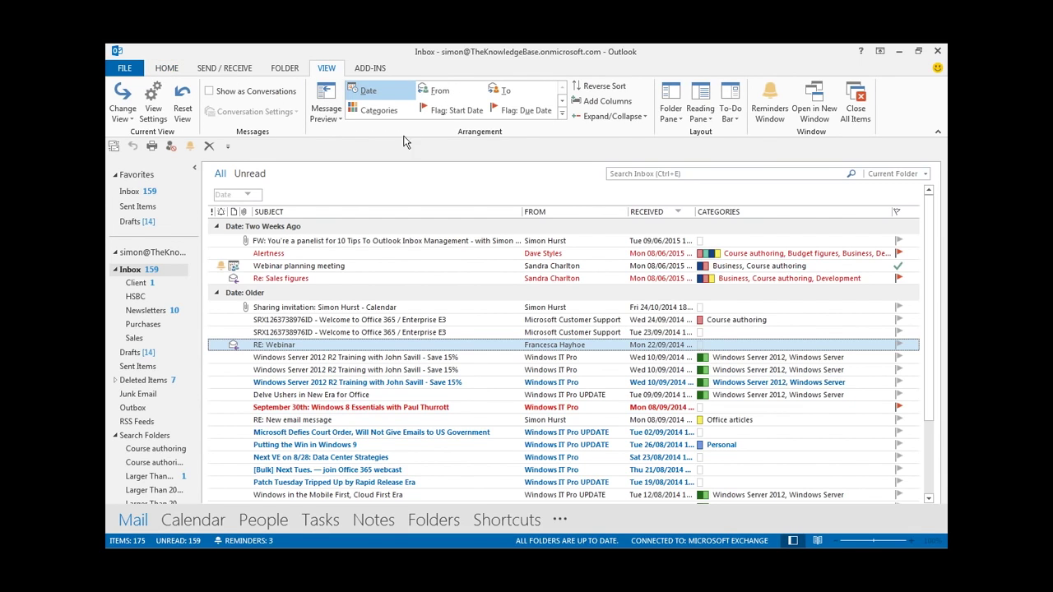
left_click(737, 118)
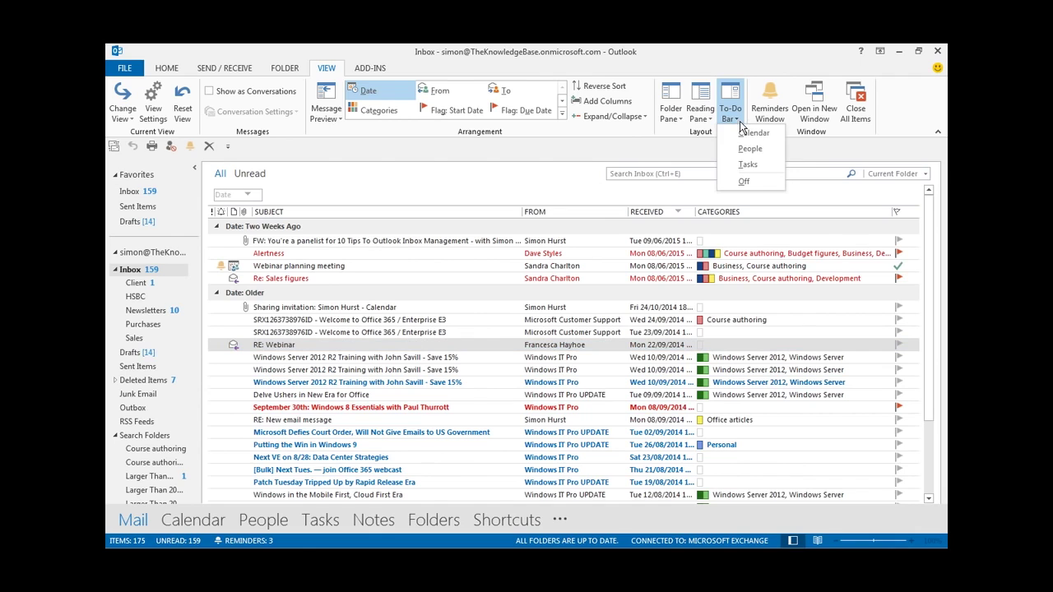
left_click(743, 166)
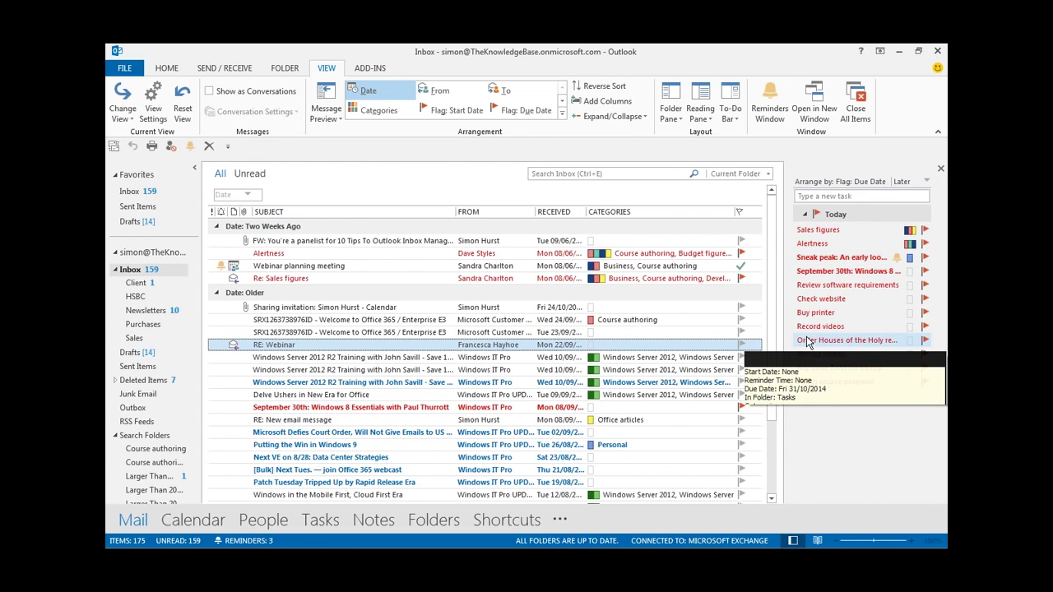
- Flag the "Webinar planning meeting" message for follow-up Today
left_click(319, 268)
right_click(319, 268)
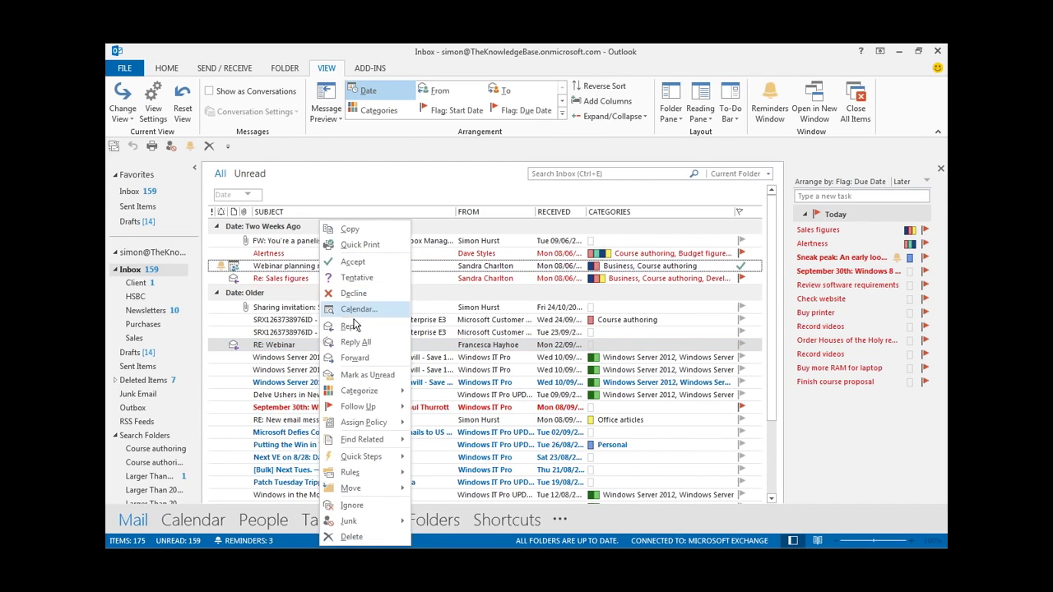
mouse_move(374, 408)
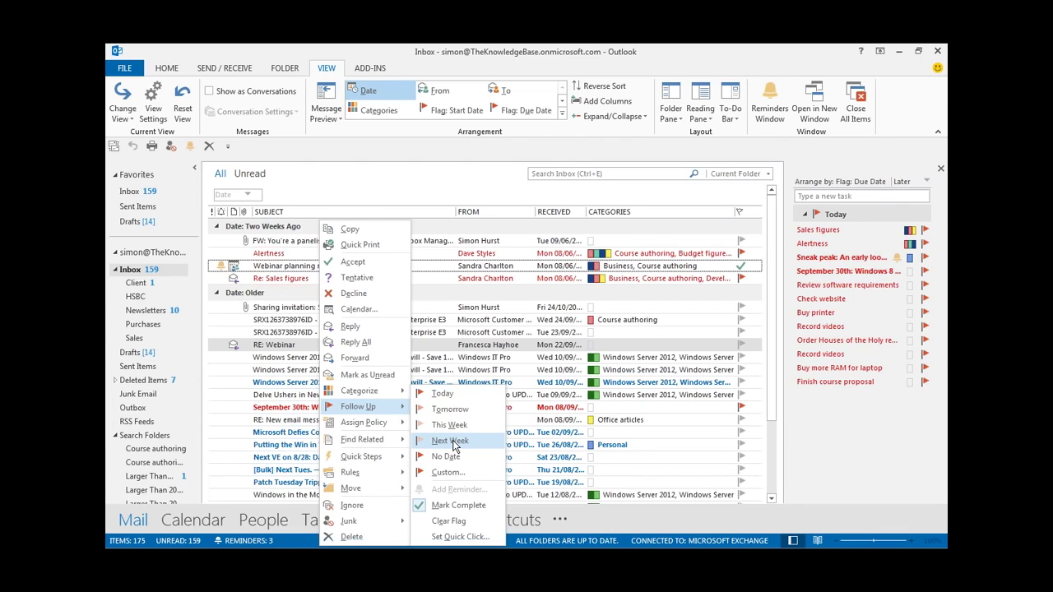
left_click(444, 394)
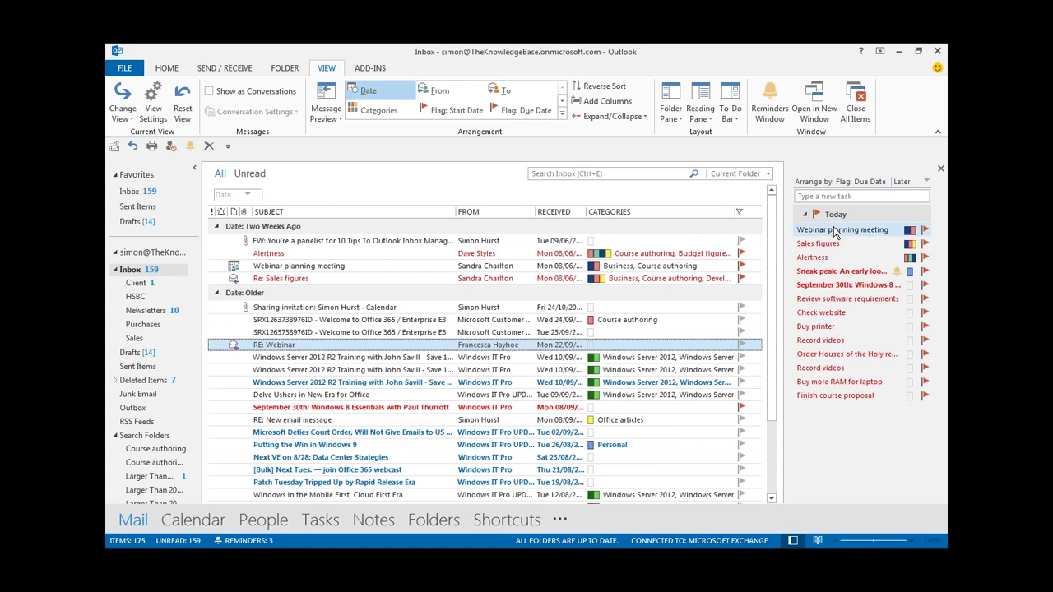
- Flag the "RE: Webinar" message for follow-up Tomorrow
mouse_move(834, 230)
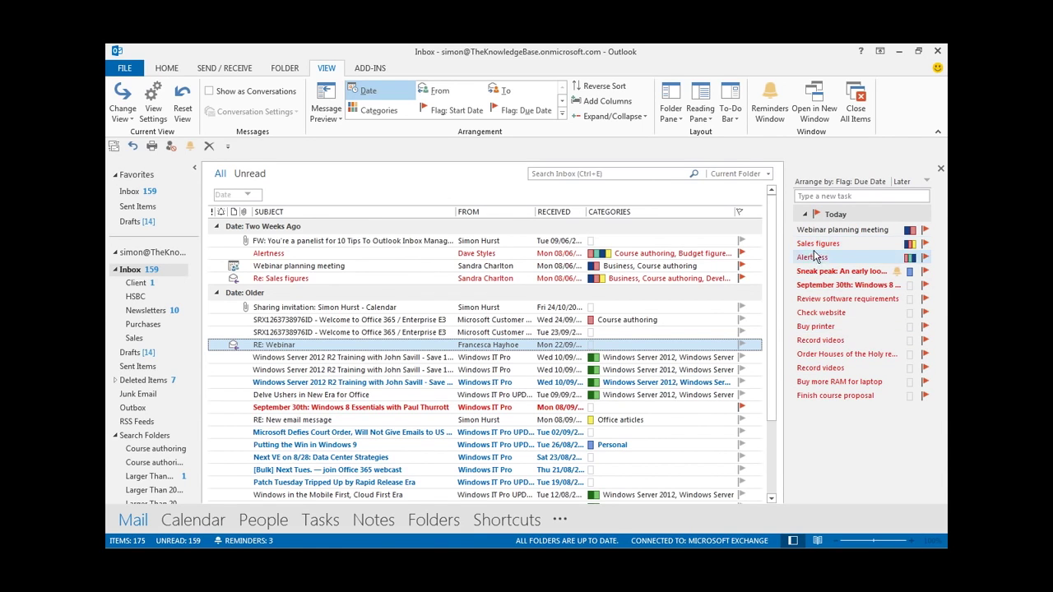
mouse_move(810, 311)
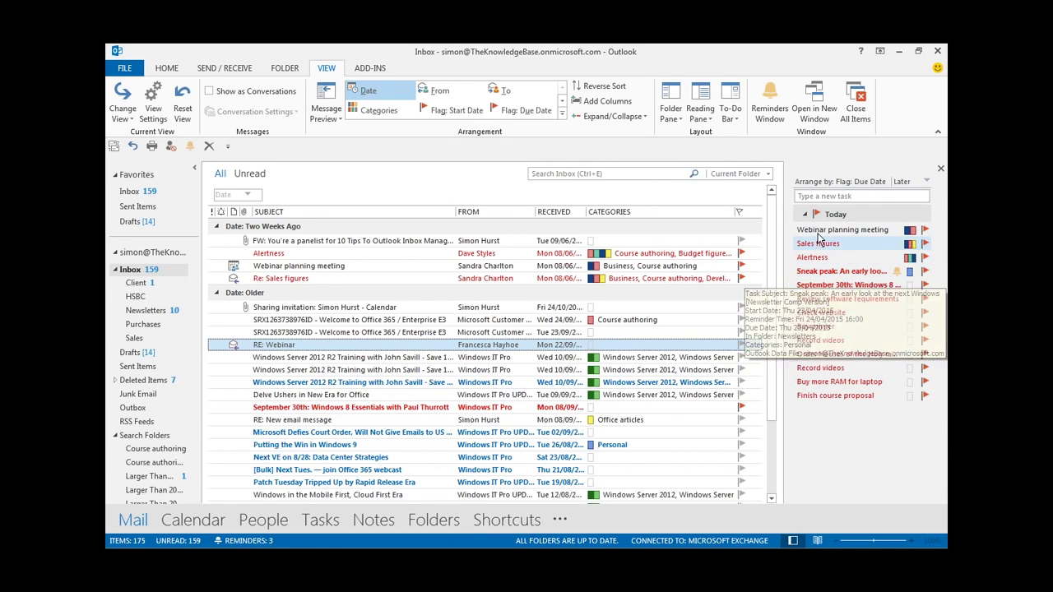
mouse_move(828, 248)
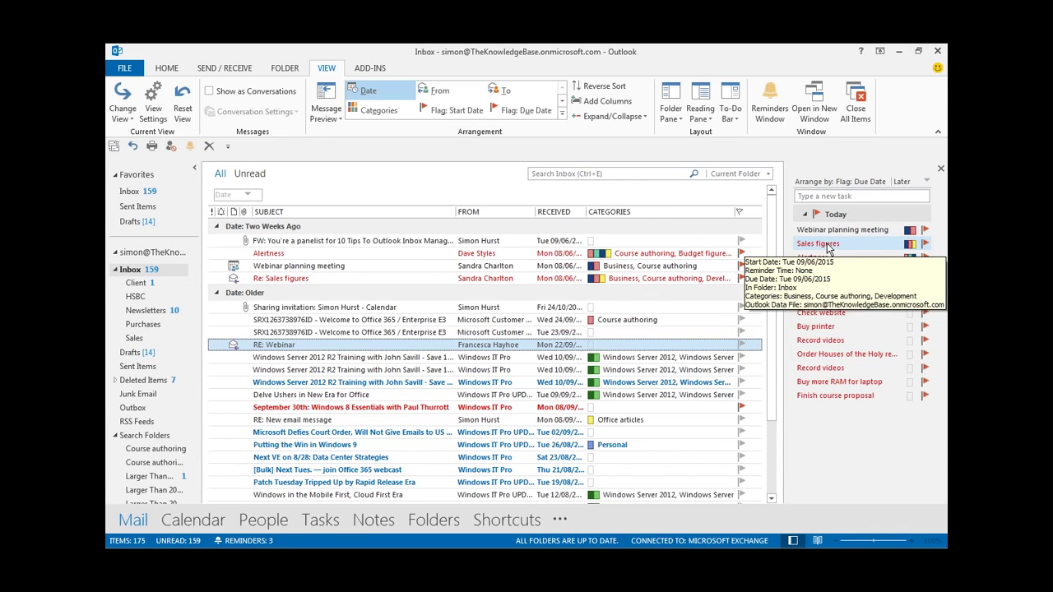
right_click(341, 345)
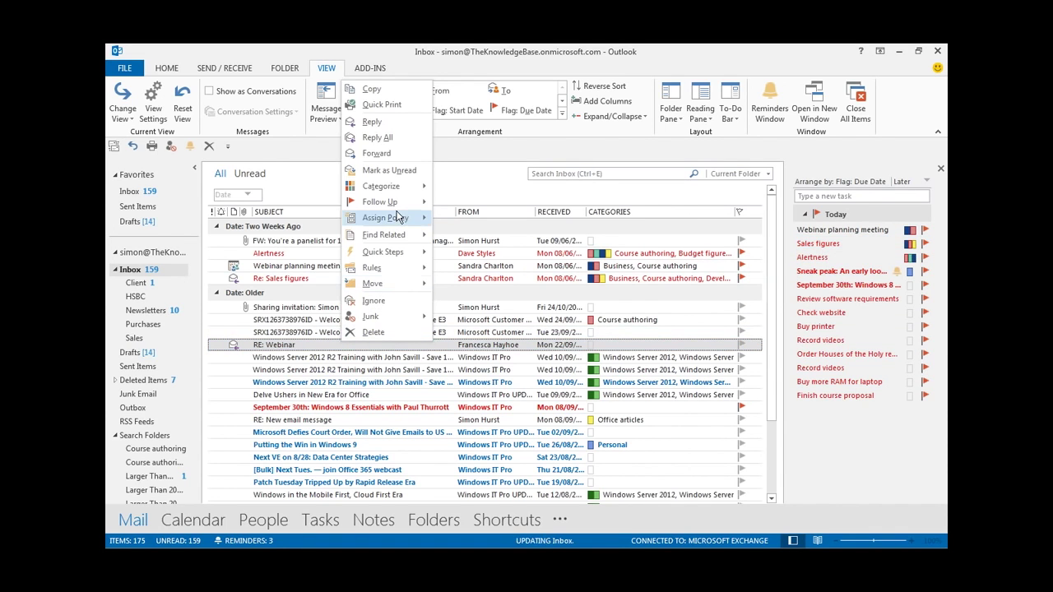
mouse_move(396, 204)
left_click(471, 219)
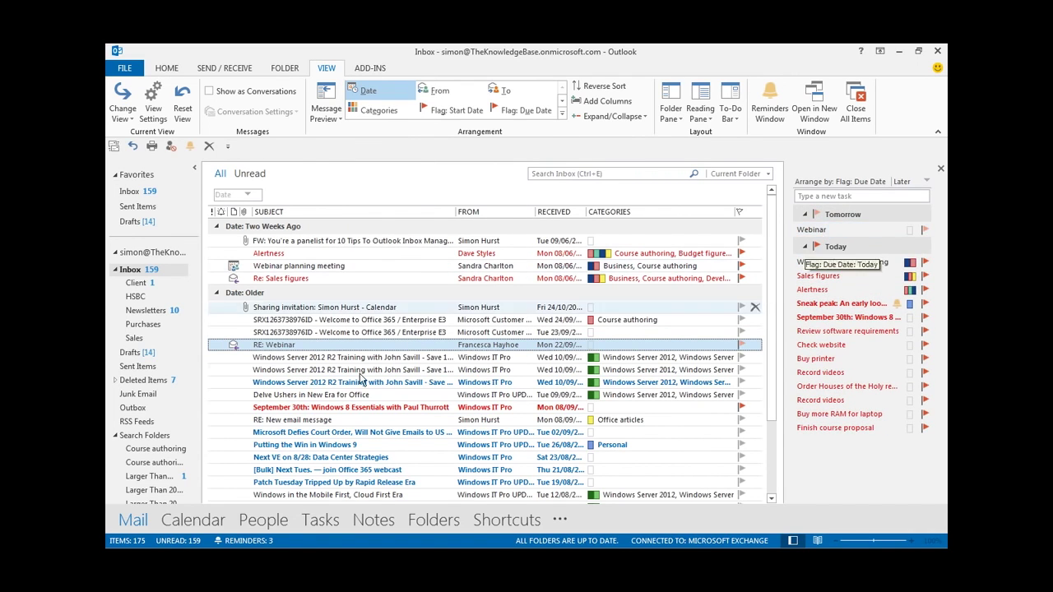
- Clear the follow-up flag from the "RE: Webinar" message
right_click(285, 347)
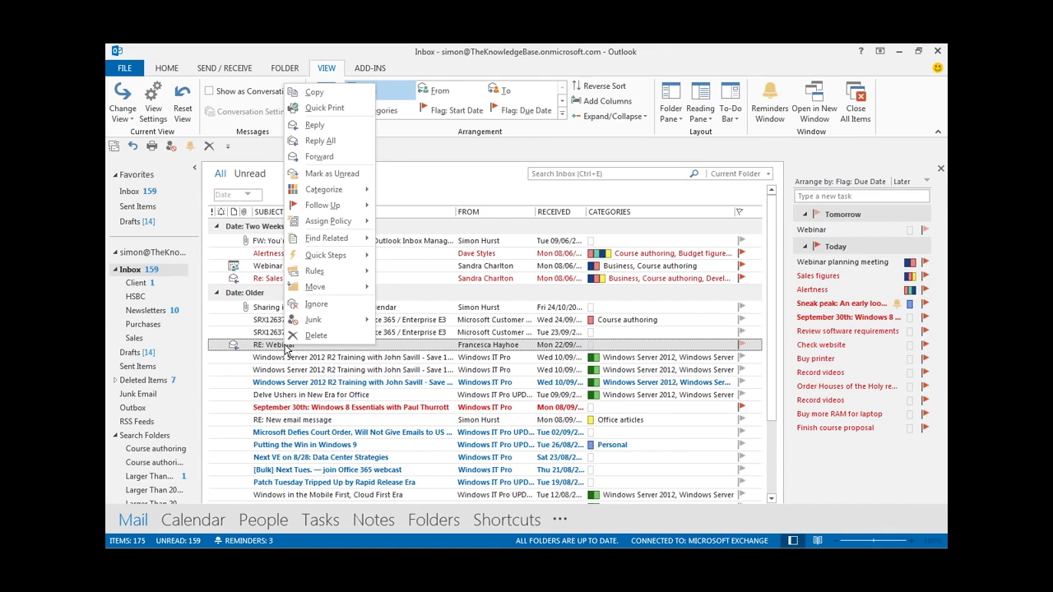
mouse_move(362, 209)
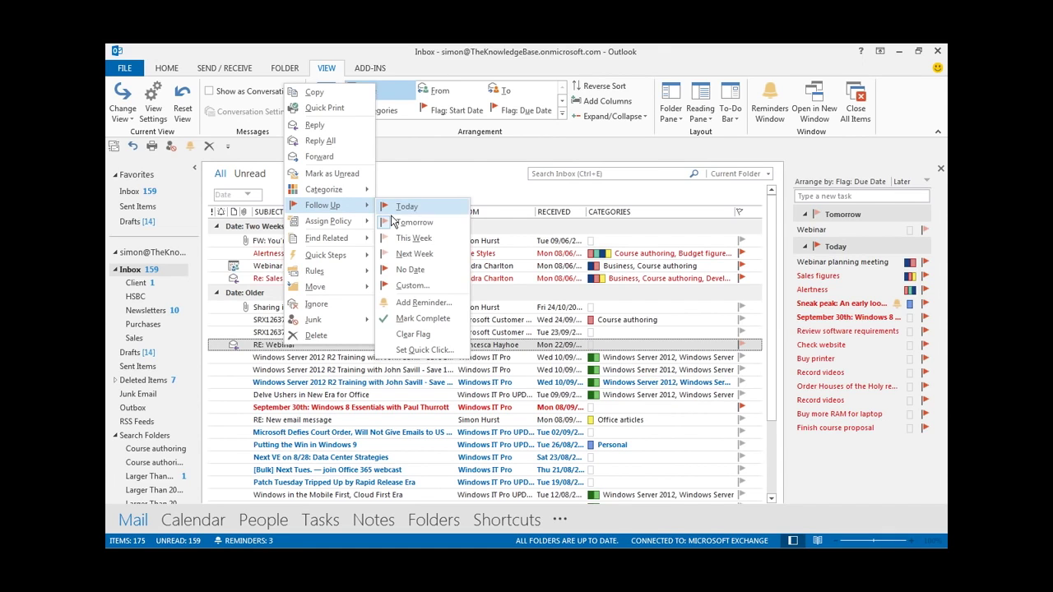
left_click(425, 334)
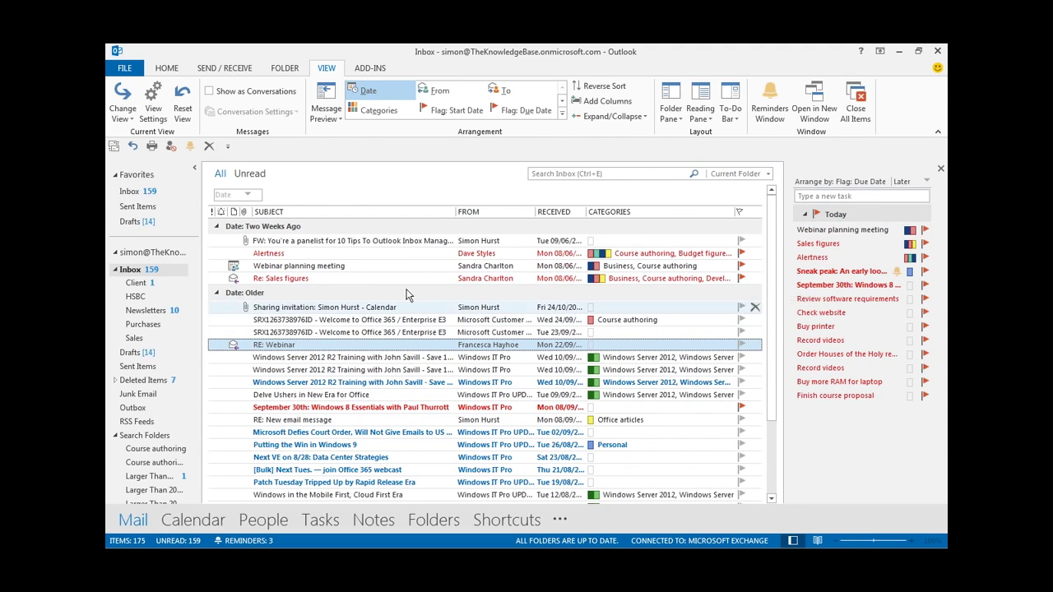
- Set the Quick Click follow-up flag to Tomorrow
right_click(339, 269)
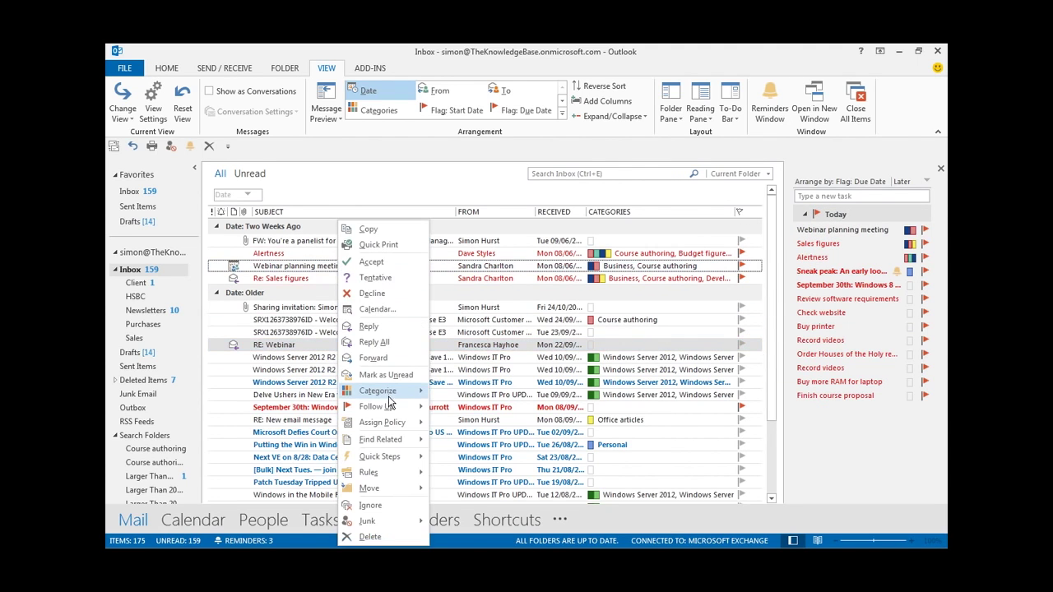
mouse_move(390, 400)
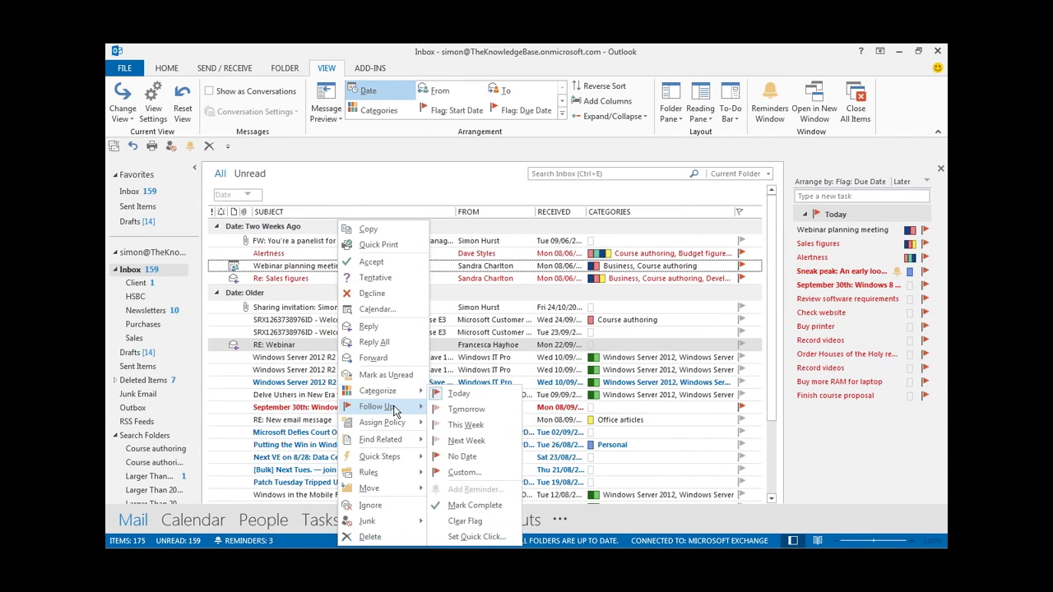
left_click(477, 536)
left_click(579, 300)
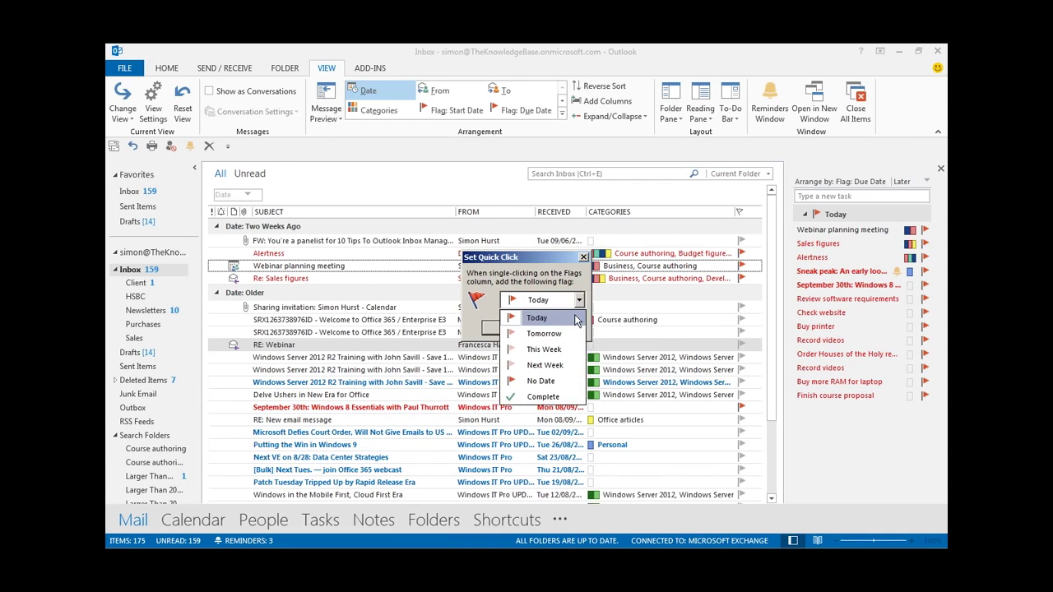
left_click(539, 334)
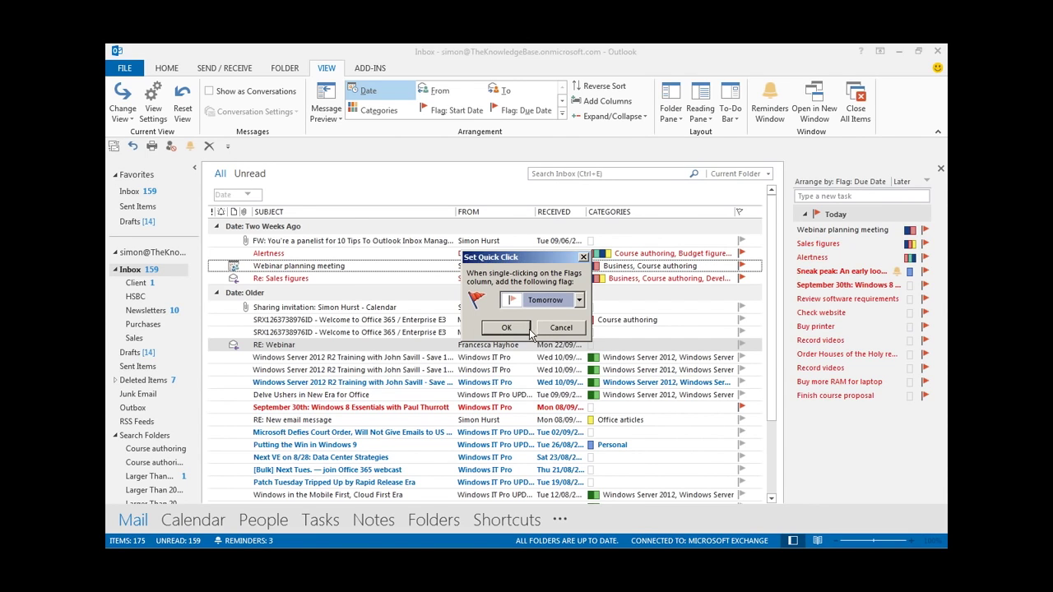
left_click(508, 329)
- Apply the Quick Click flag to the "Sharing invitation" message, the lower "Welcome to Office 365" message and the second "Windows Server 2012 R2 Training" message
left_click(741, 307)
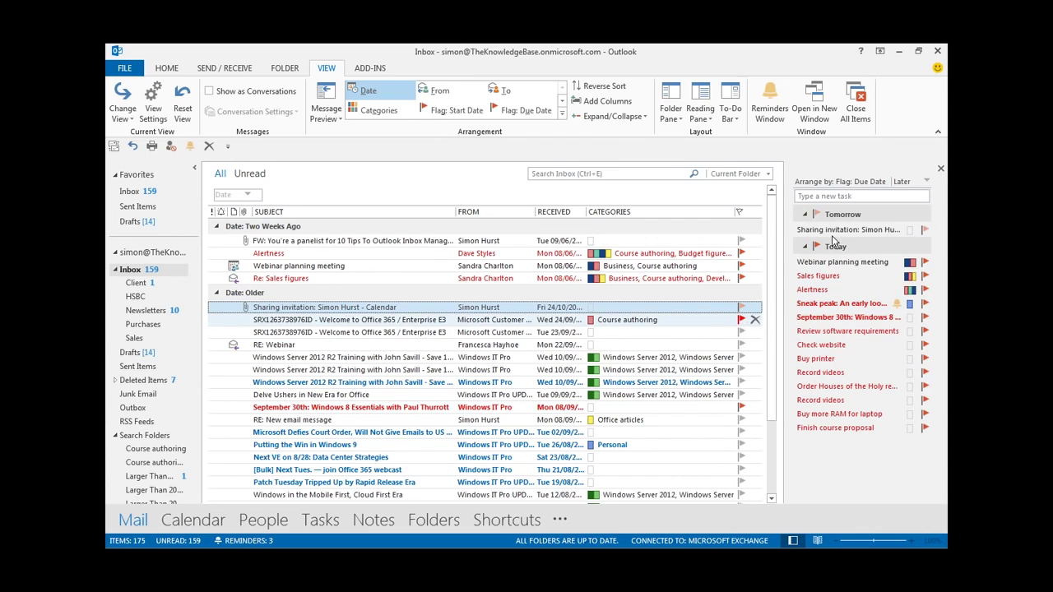
left_click(741, 333)
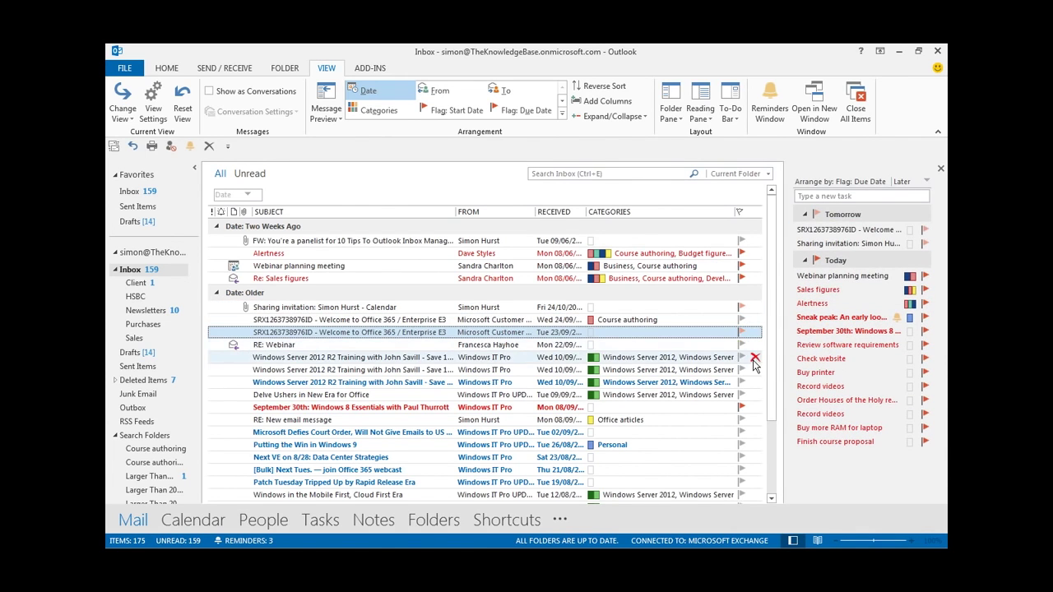
left_click(741, 369)
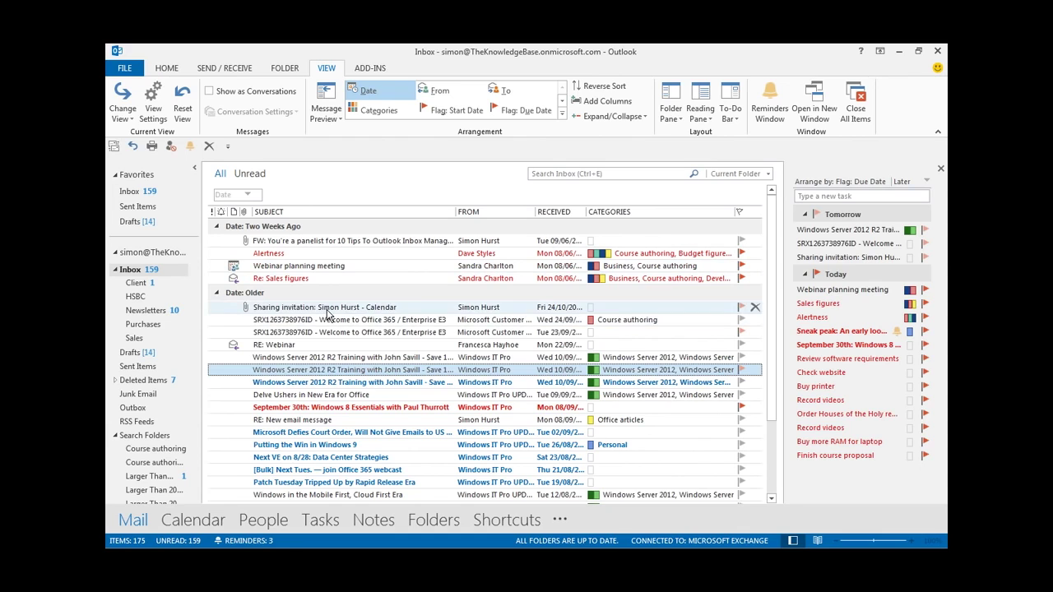
- Select the Budget figures, Course authoring and Lecturing color categories for the "September 30th: Windows 8 Essentials" message
right_click(337, 411)
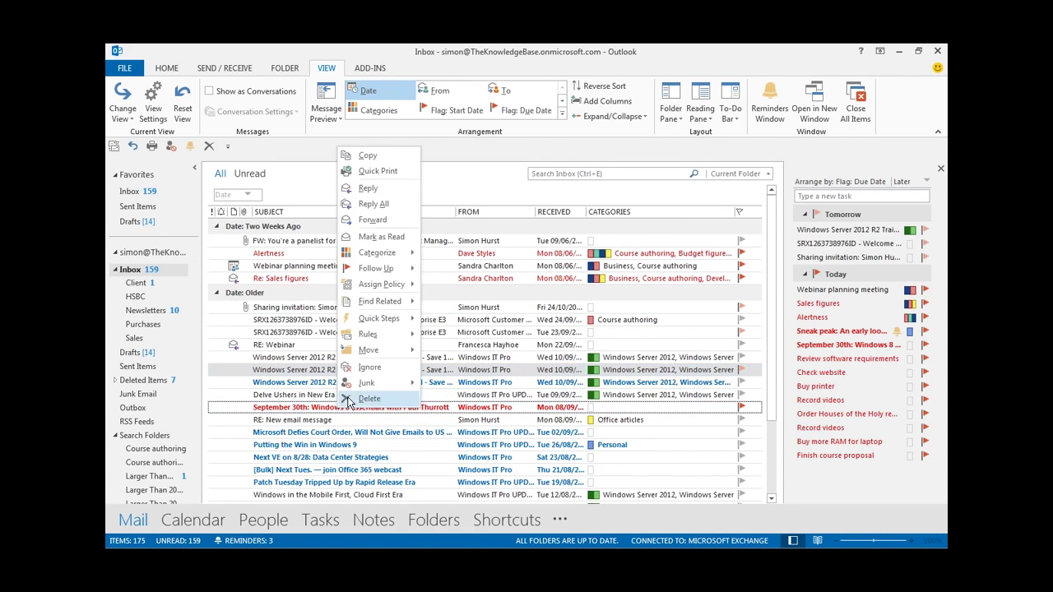
mouse_move(406, 257)
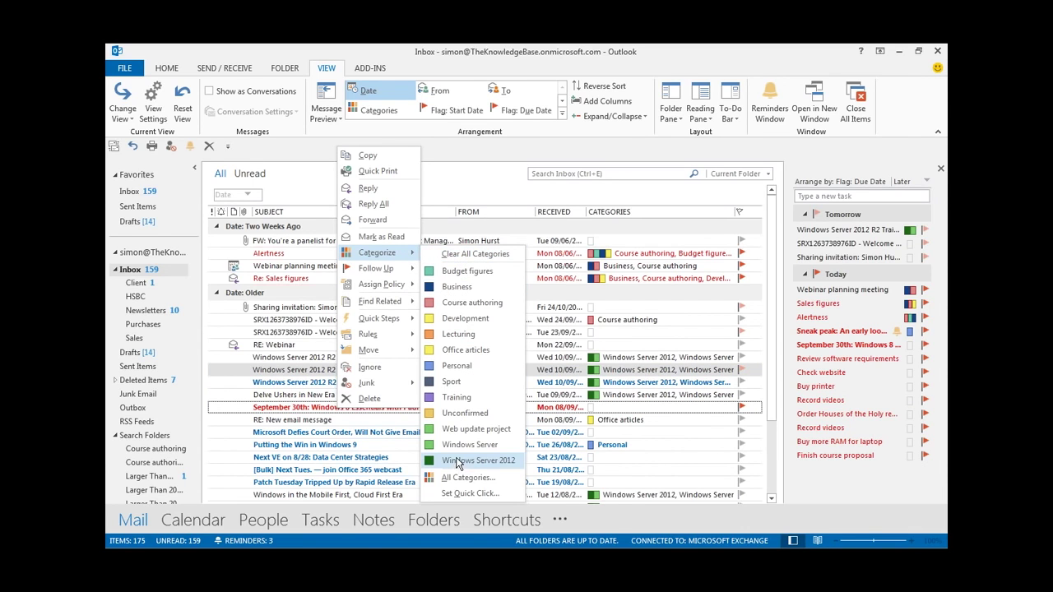
left_click(465, 478)
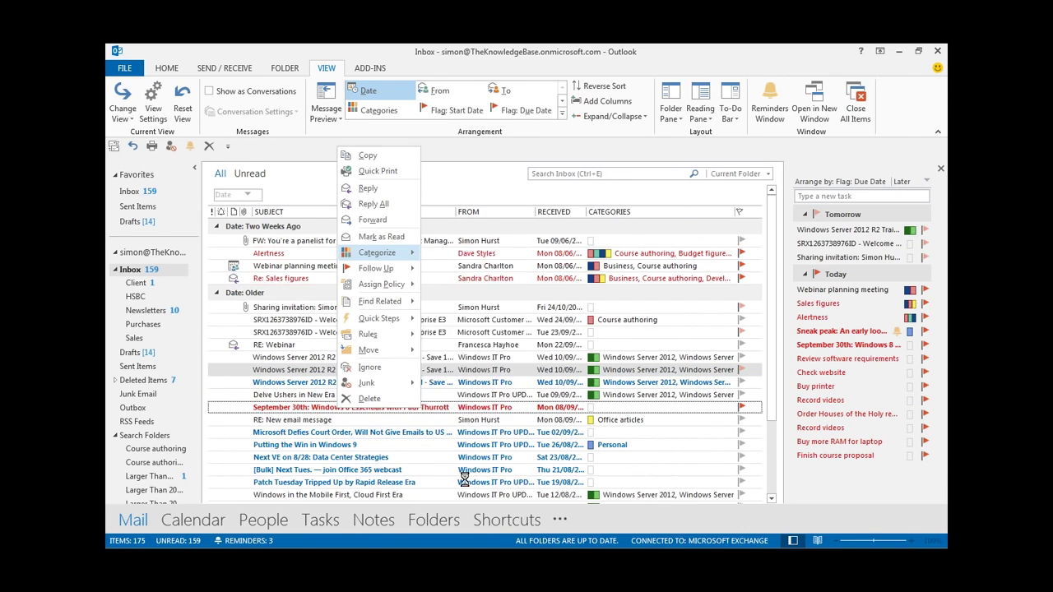
left_click(382, 245)
left_click(381, 263)
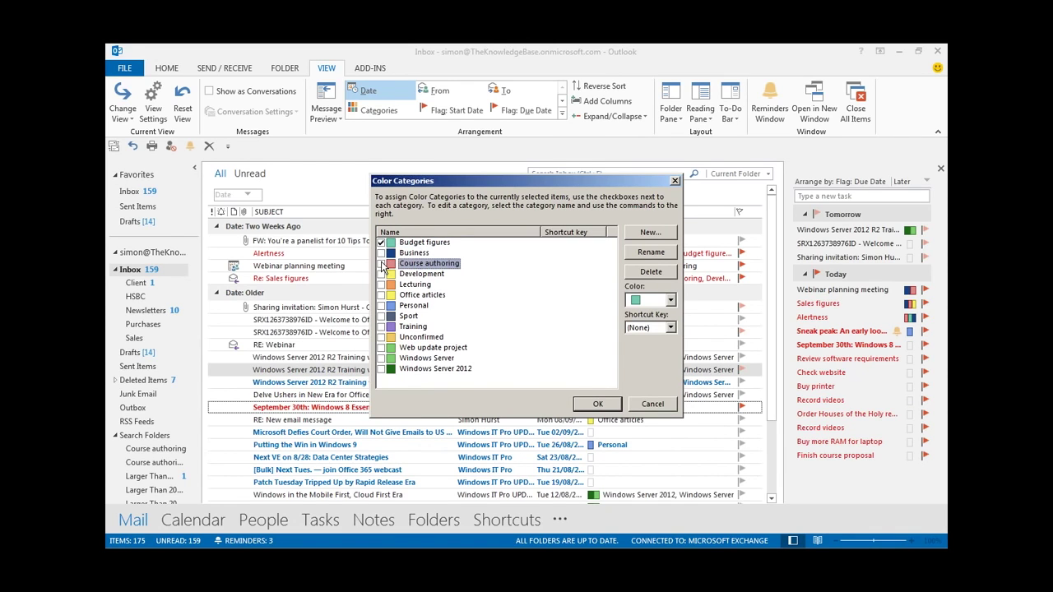
left_click(392, 284)
key("space")
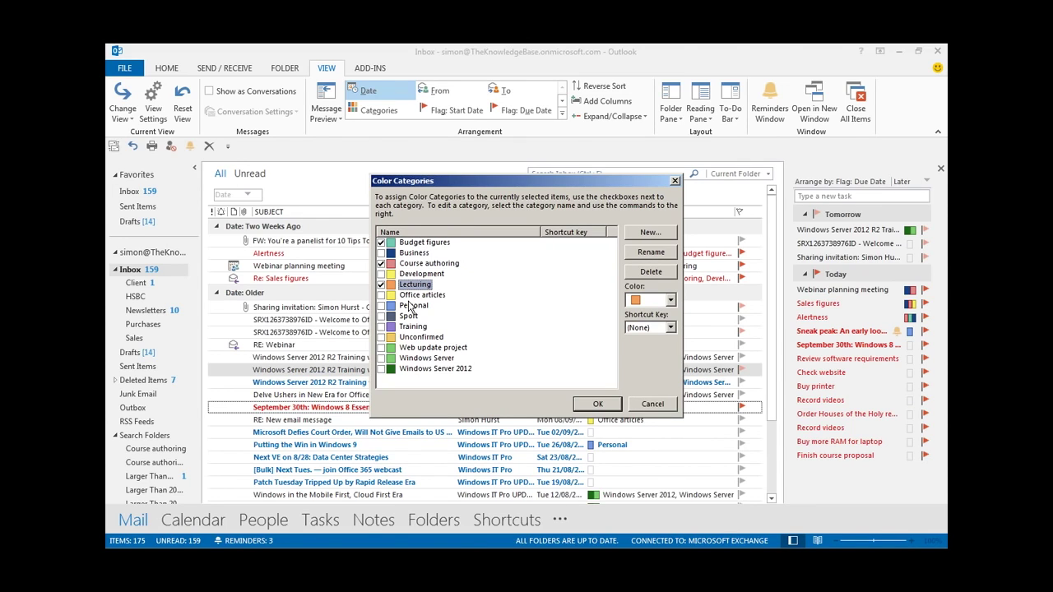
- Review the category shortcut key choices and the new category form, and leave Color Categories without saving
left_click(671, 329)
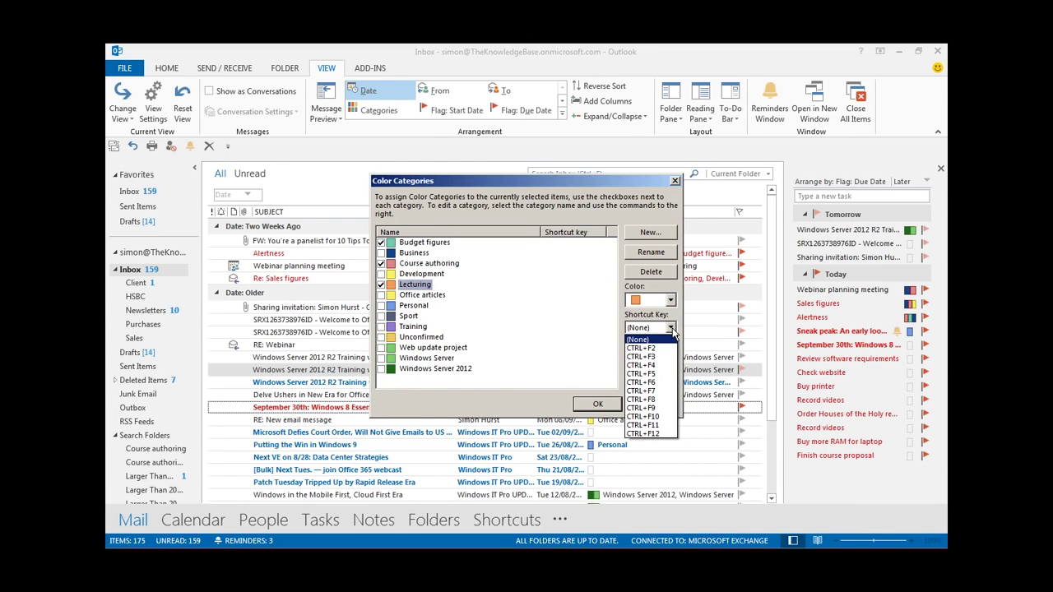
left_click(671, 329)
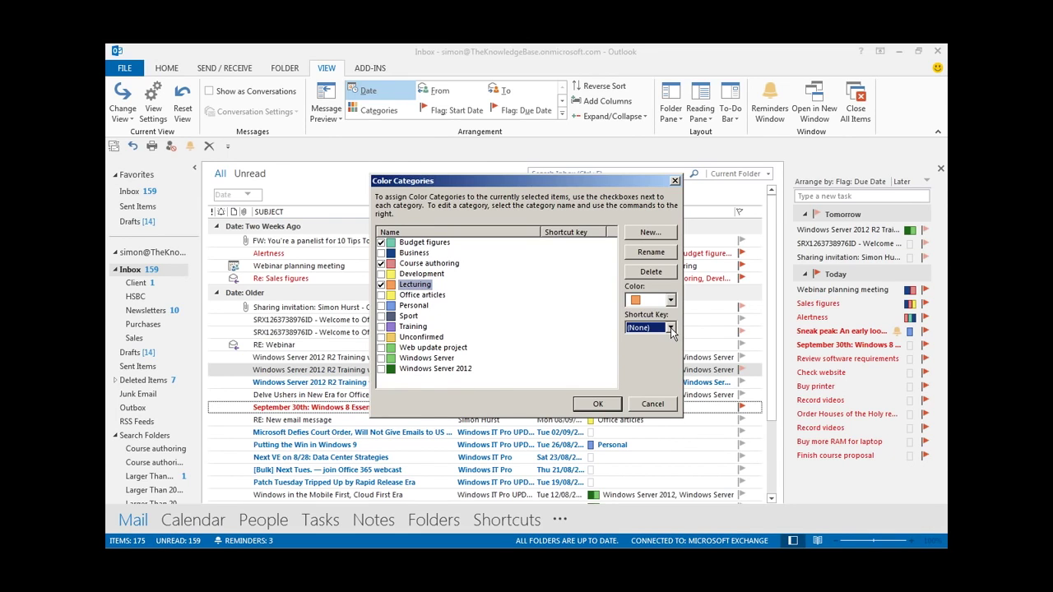
left_click(649, 233)
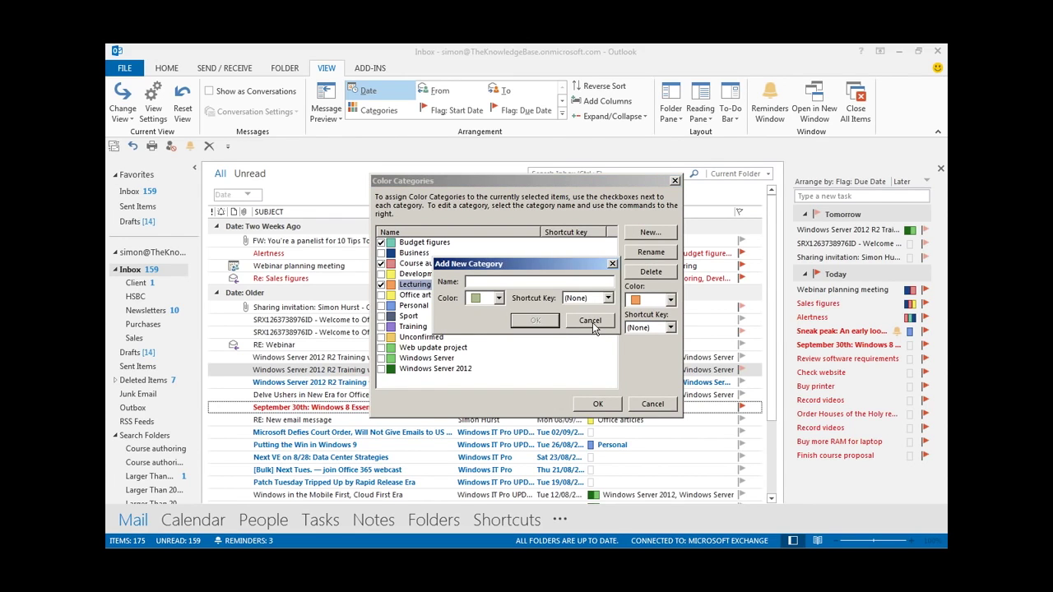
left_click(590, 321)
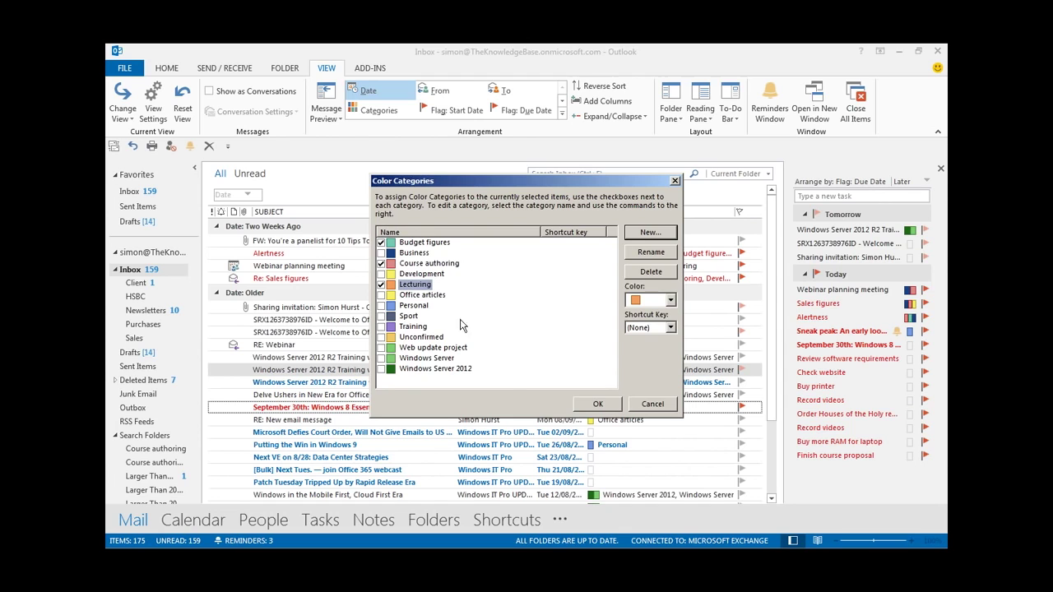
left_click_drag(619, 183, 454, 181)
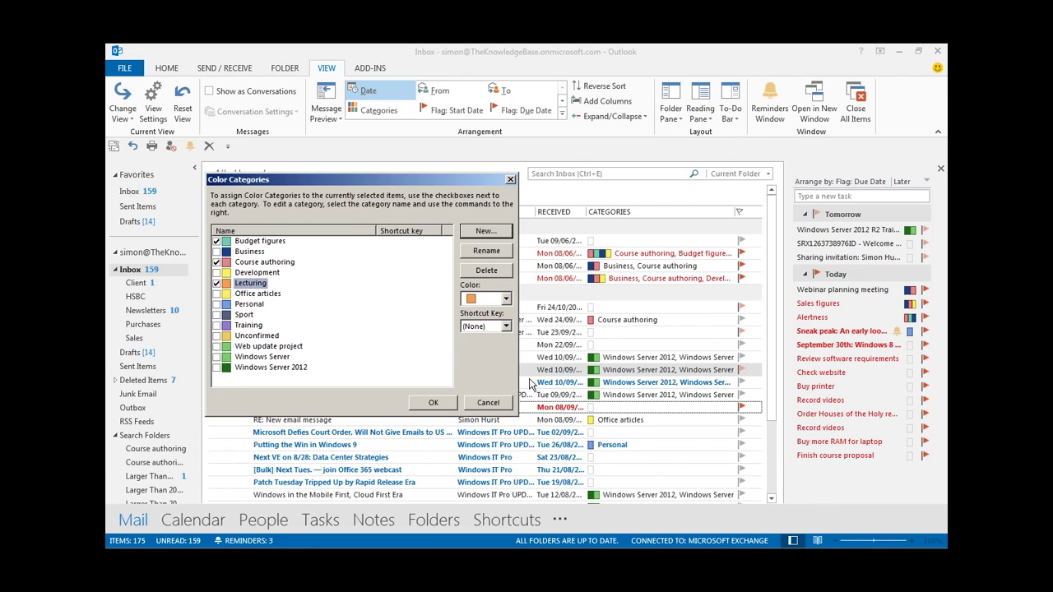
left_click(486, 406)
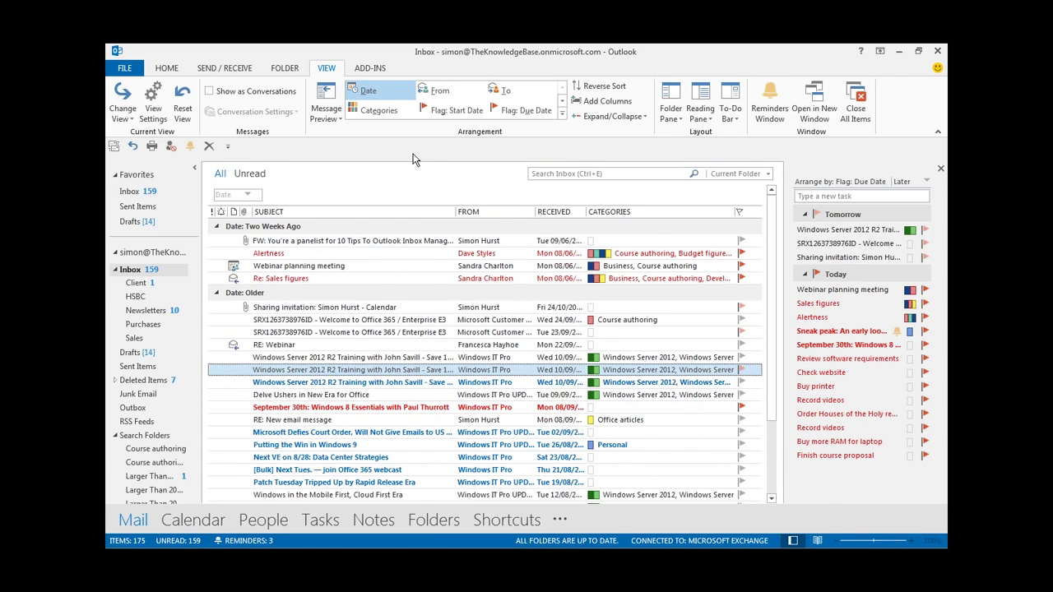
- Arrange the Inbox by Categories and search the current folder for messages categorized as Business
left_click(391, 111)
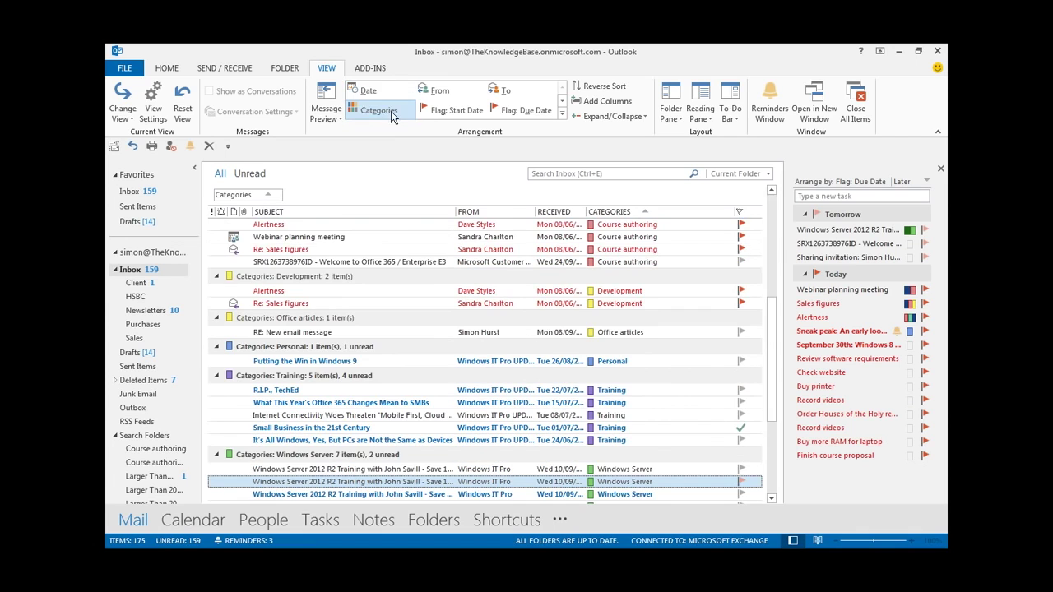
left_click_drag(774, 341, 776, 176)
left_click(596, 175)
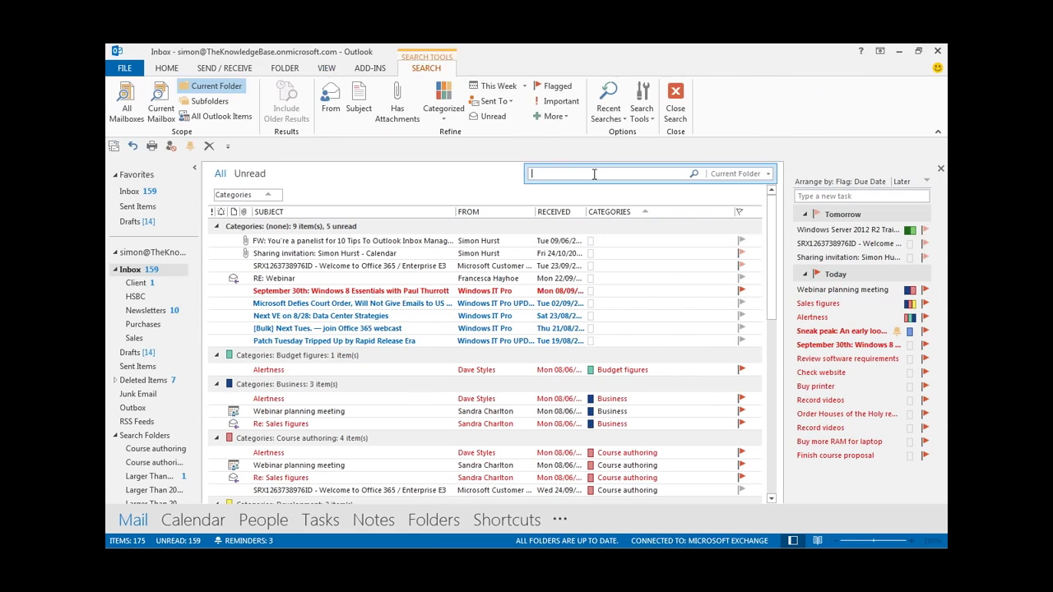
left_click(453, 121)
left_click(458, 147)
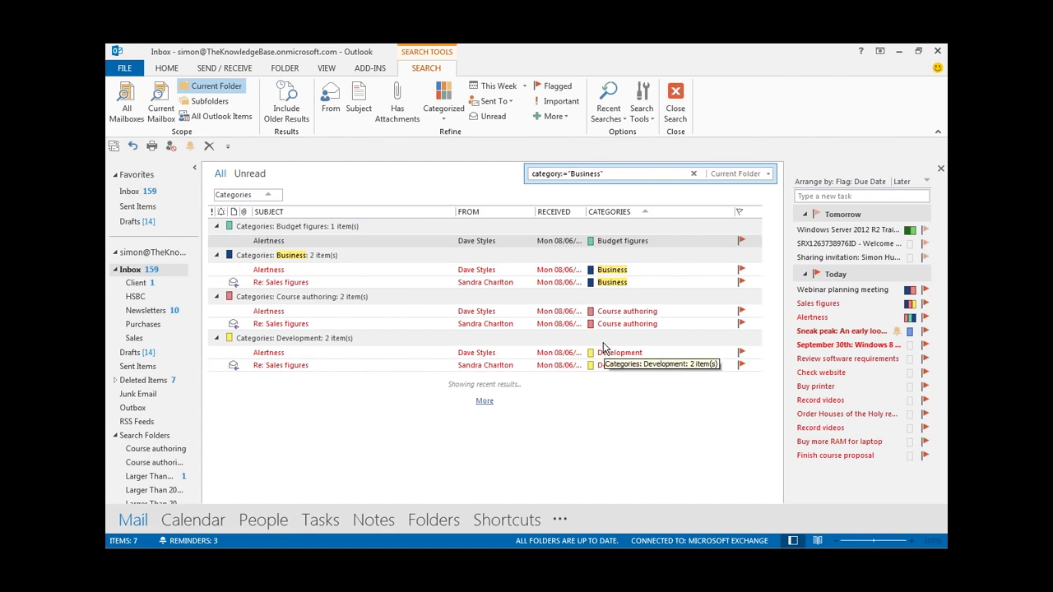
- Remove the grouping by Categories from the message list and clear the Business category search
right_click(255, 199)
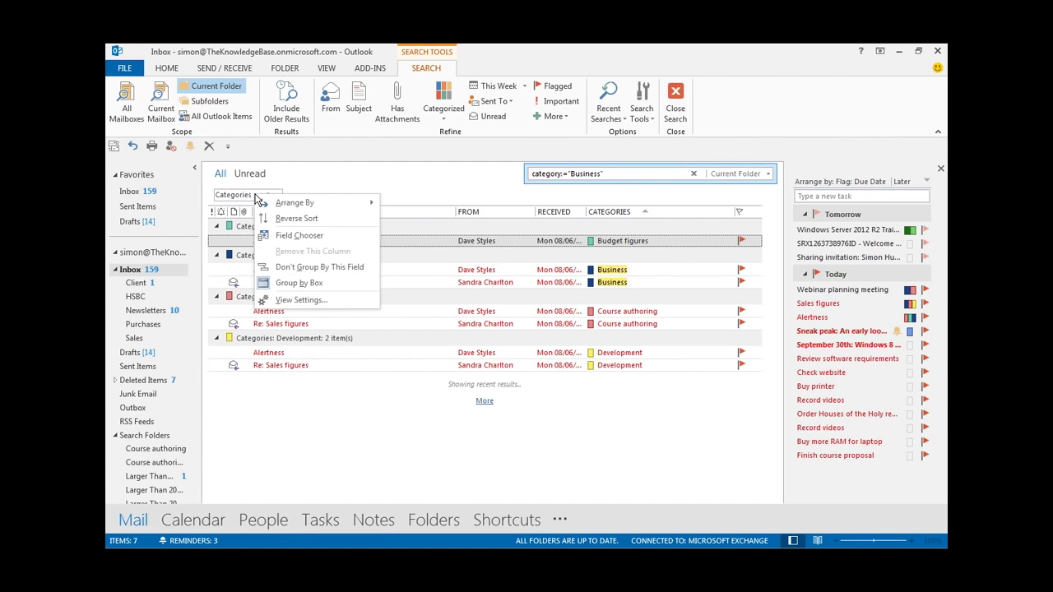
left_click(298, 268)
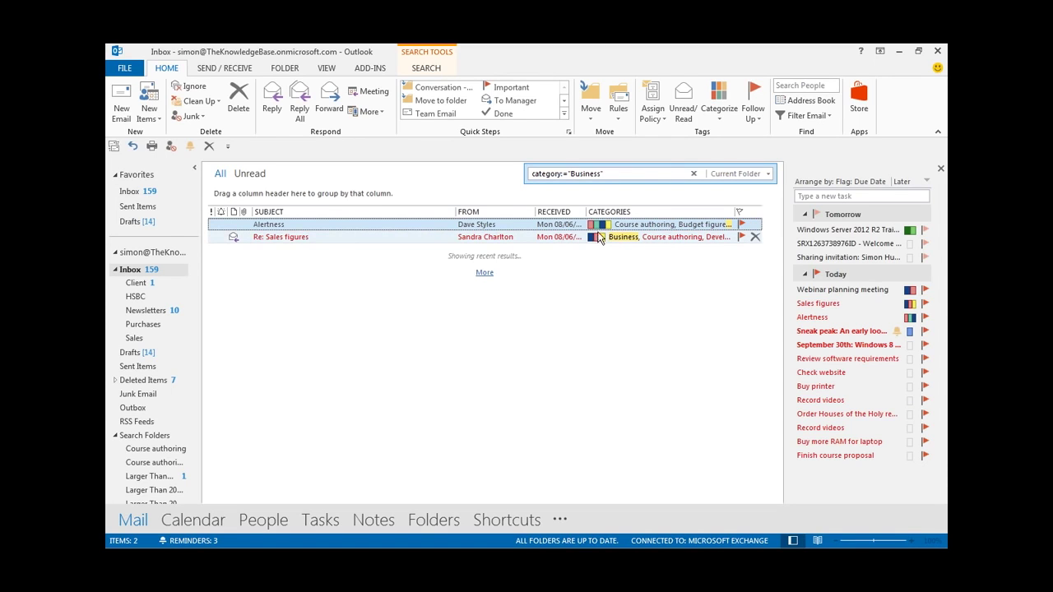
left_click(693, 176)
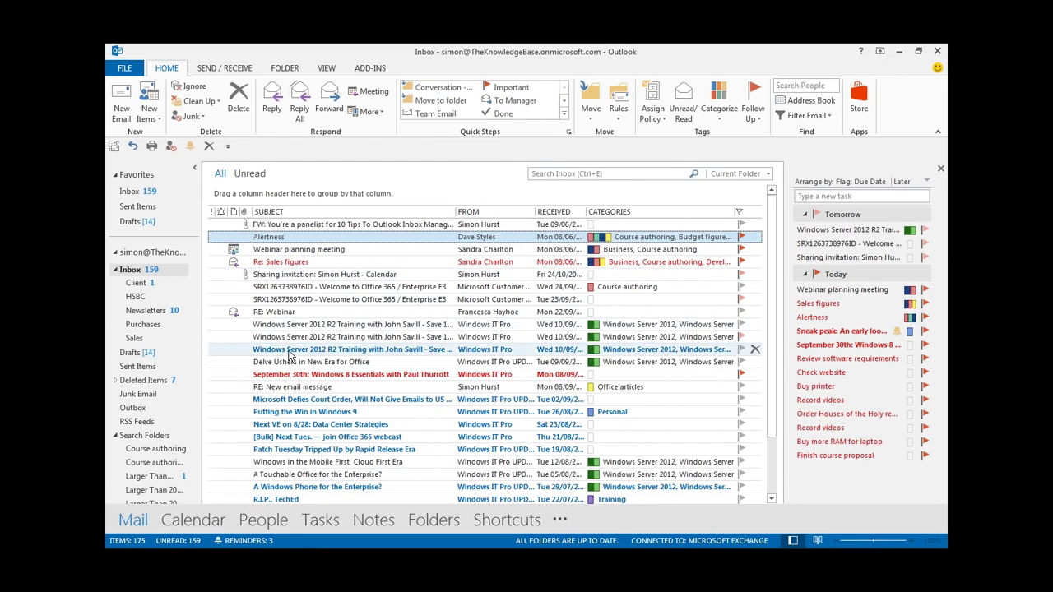
- Select the messages from "RE: New email message" through "[Bulk] Next Tues." and try the Move to folder Quick Step with Purchases, cancelling the folder choice
left_click(294, 392)
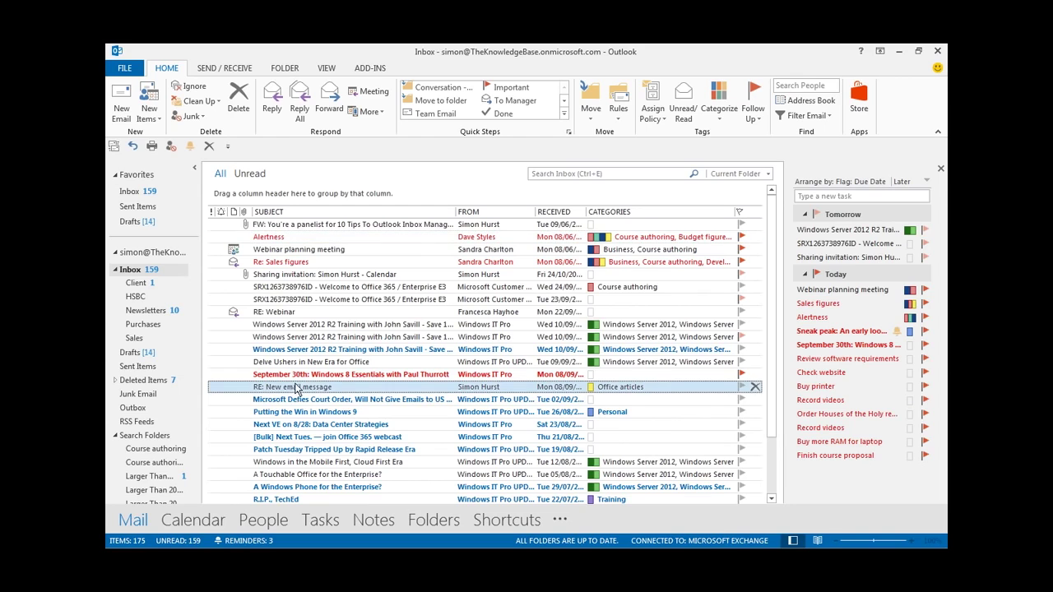
left_click(284, 438, "shift")
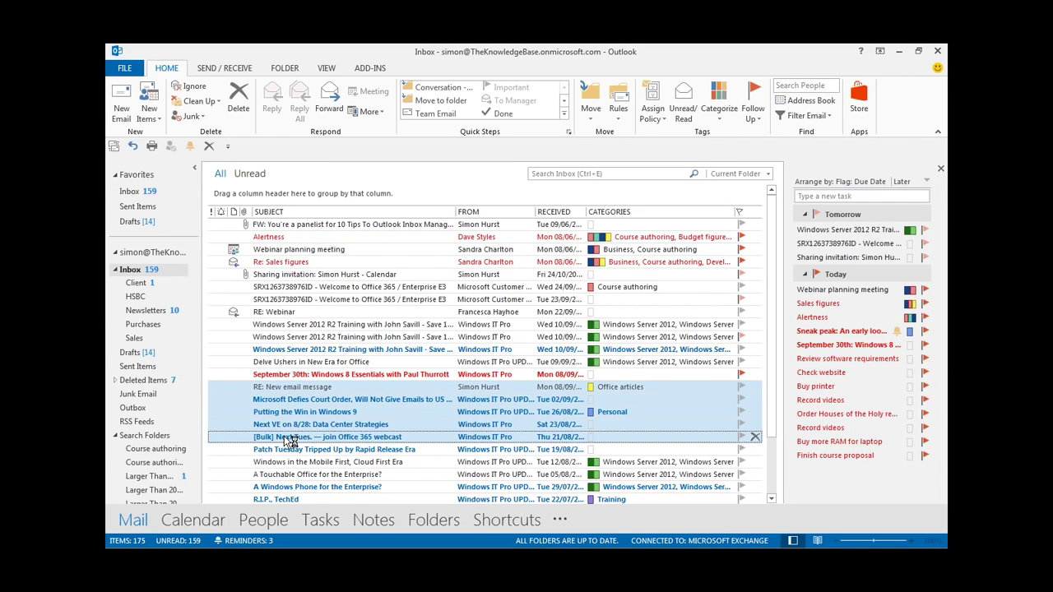
left_click(430, 102)
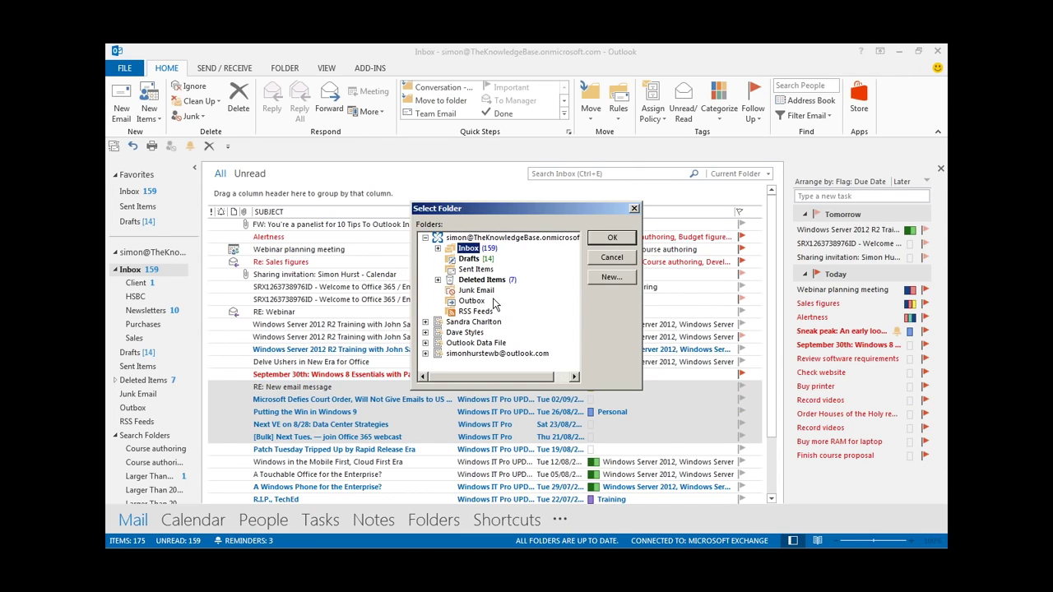
left_click(438, 247)
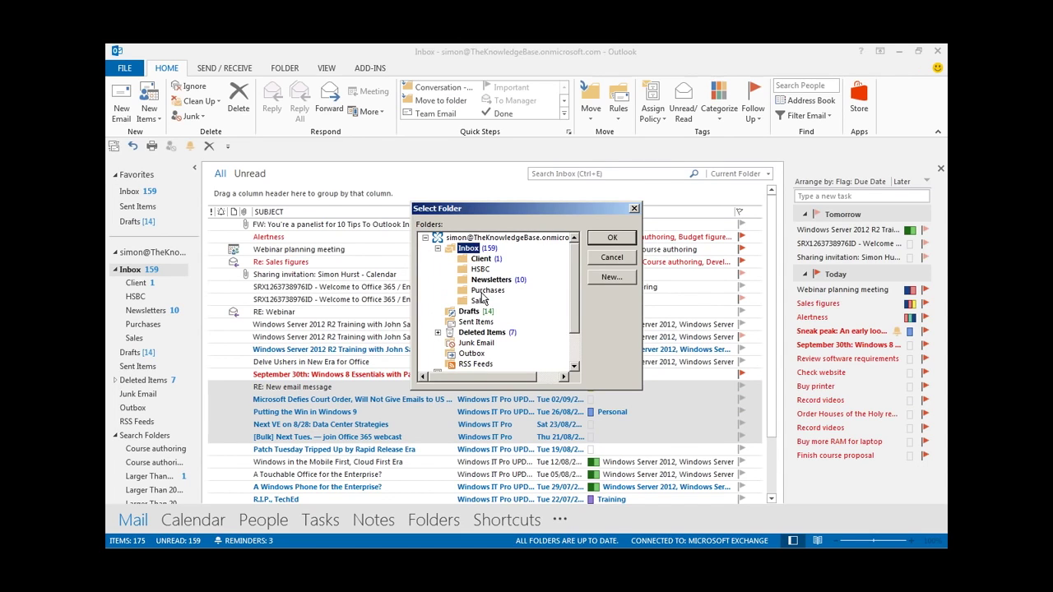
left_click(483, 293)
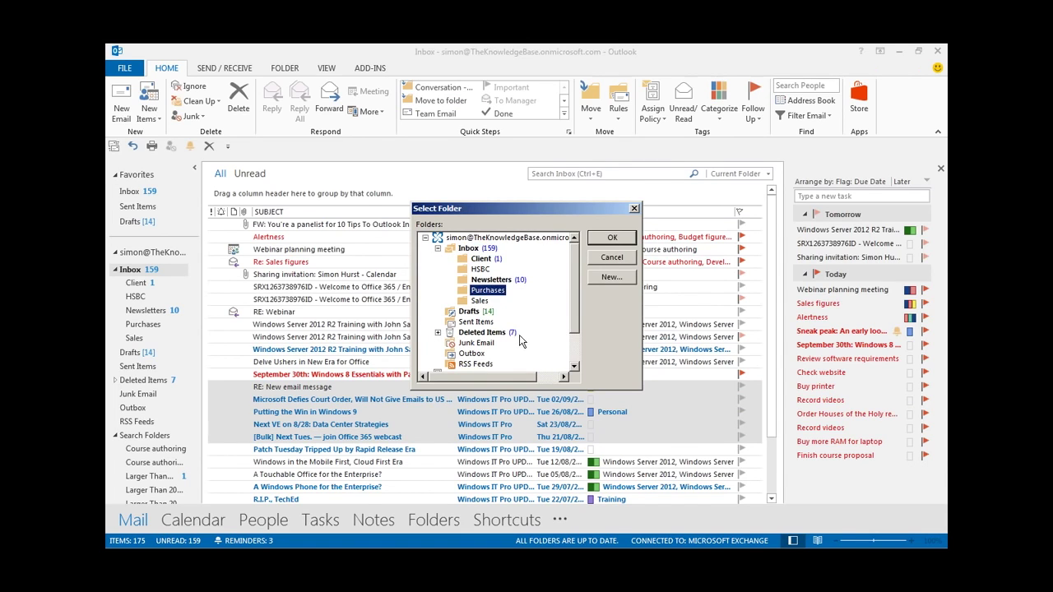
left_click(610, 259)
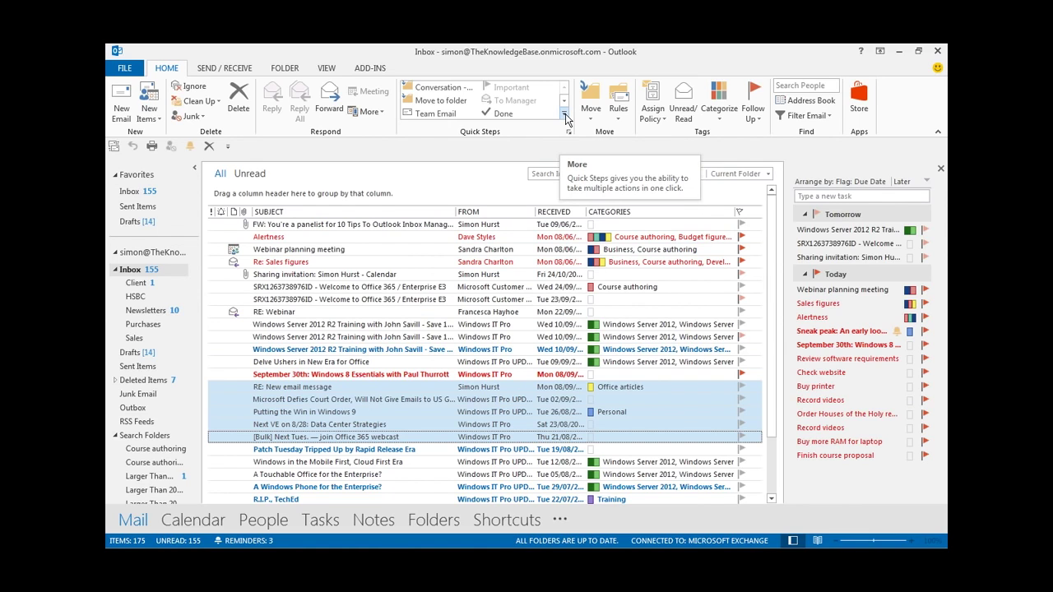
- Set up a new Move to Folder Quick Step named "Purchase folder" that moves messages to Purchases
left_click(565, 115)
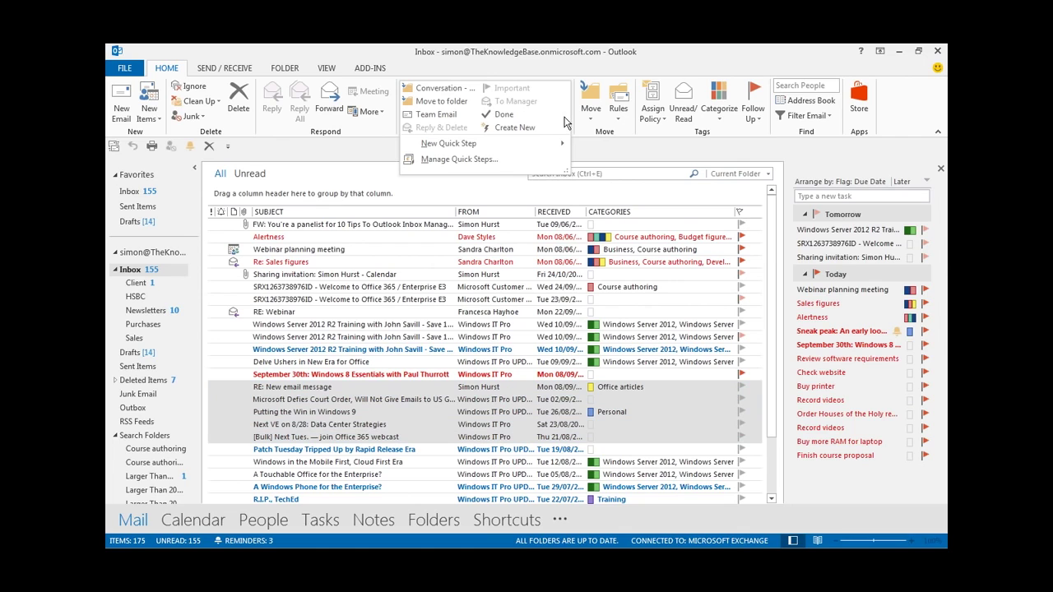
mouse_move(493, 144)
left_click(613, 145)
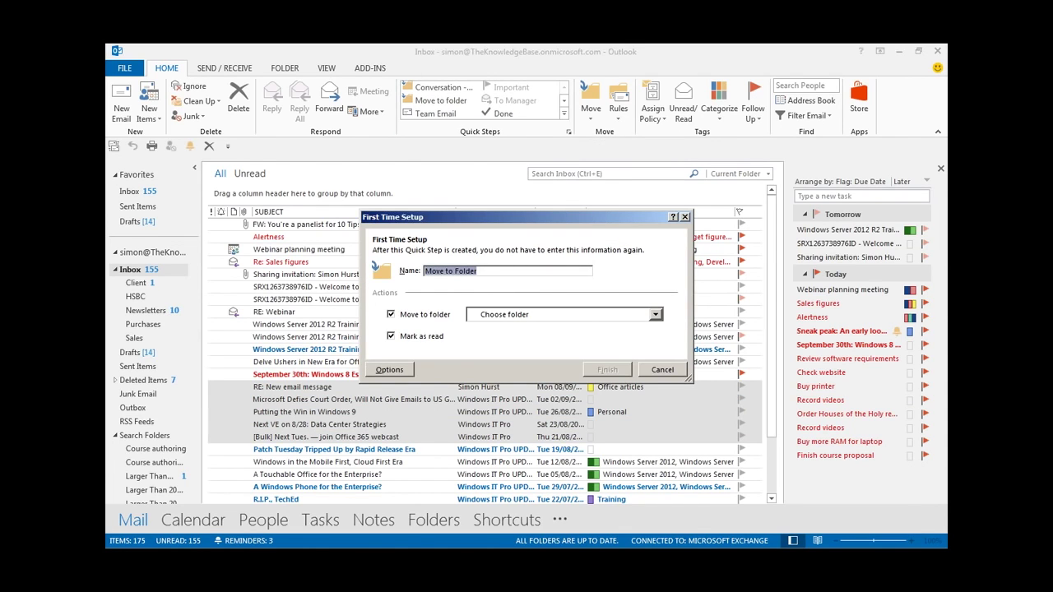
type("Purchase fol")
left_click(656, 316)
left_click(537, 342)
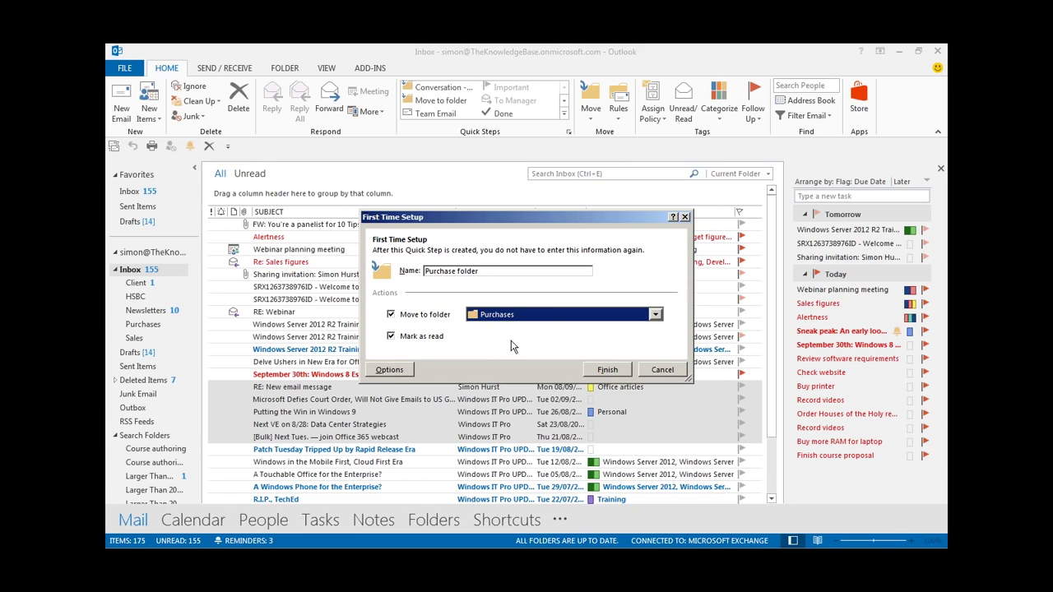
- Add a Set retention policy action of 1 Month Delete (30 days) to the Quick Step and save it
left_click_drag(481, 218, 479, 118)
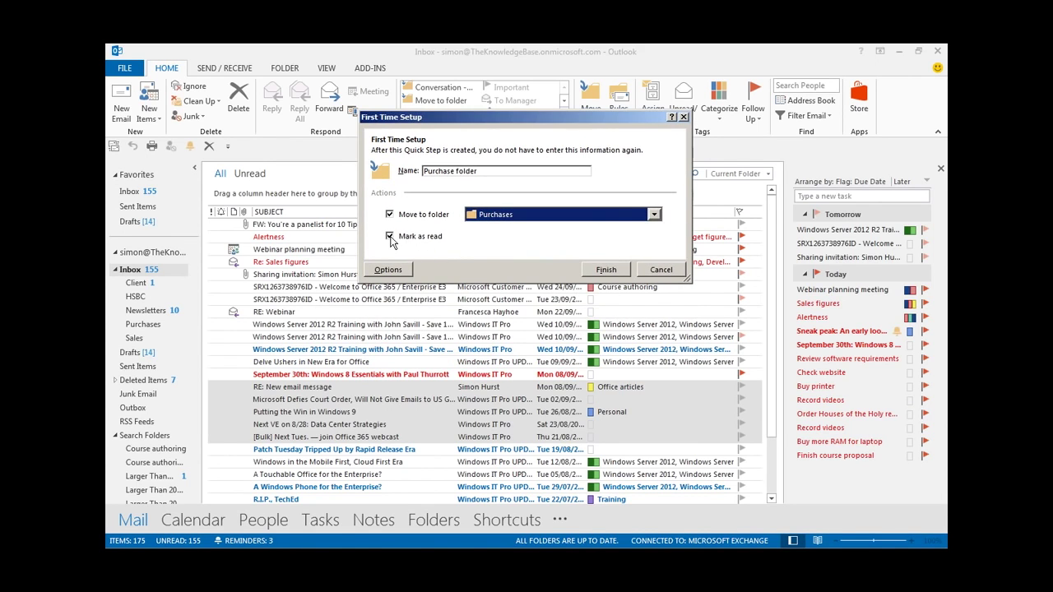
left_click(403, 271)
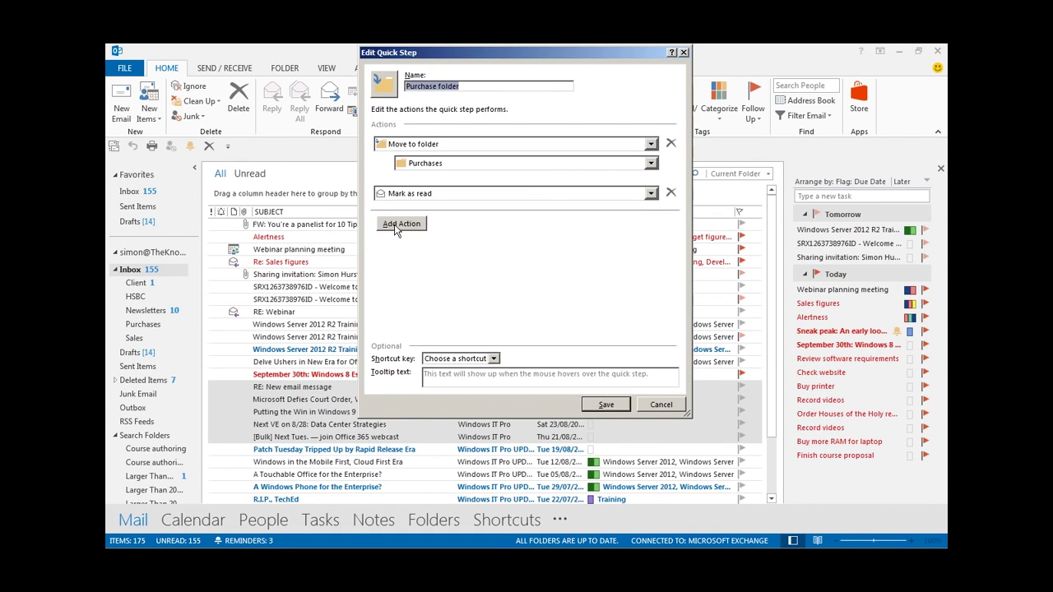
left_click(395, 225)
left_click(651, 224)
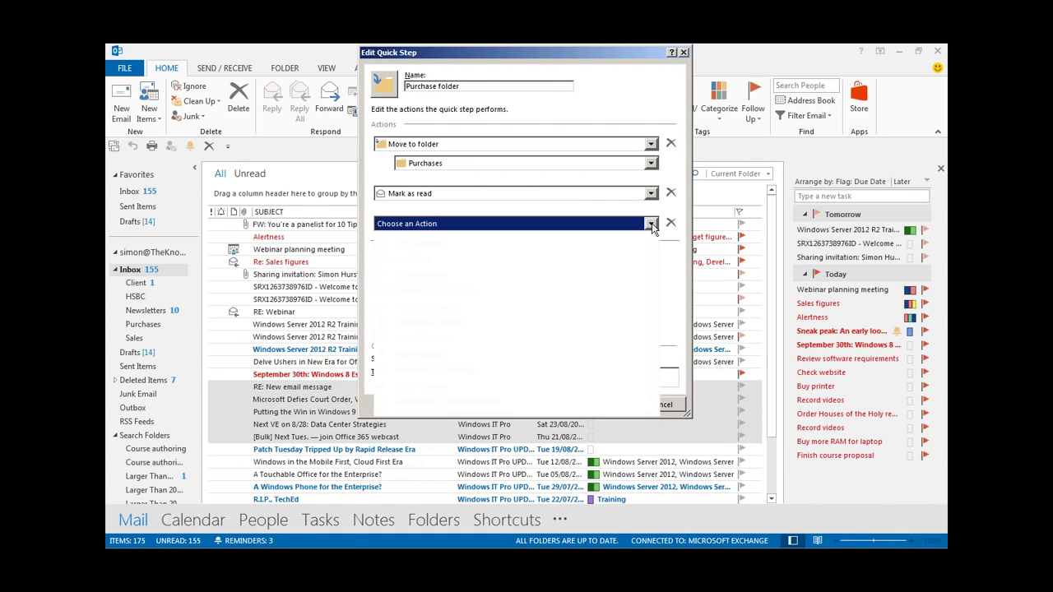
left_click(426, 332)
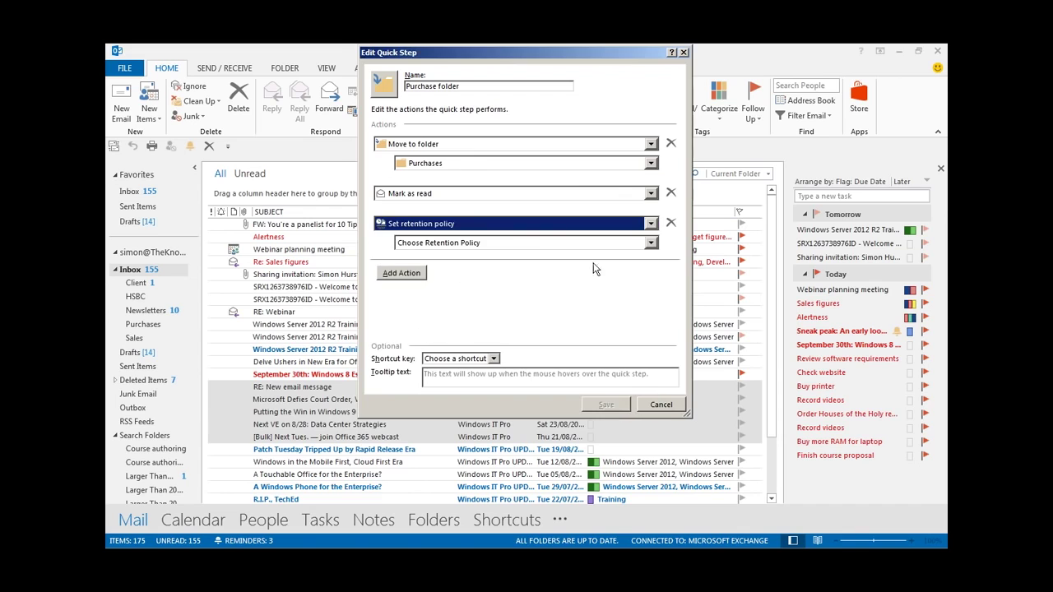
left_click(651, 243)
left_click(508, 340)
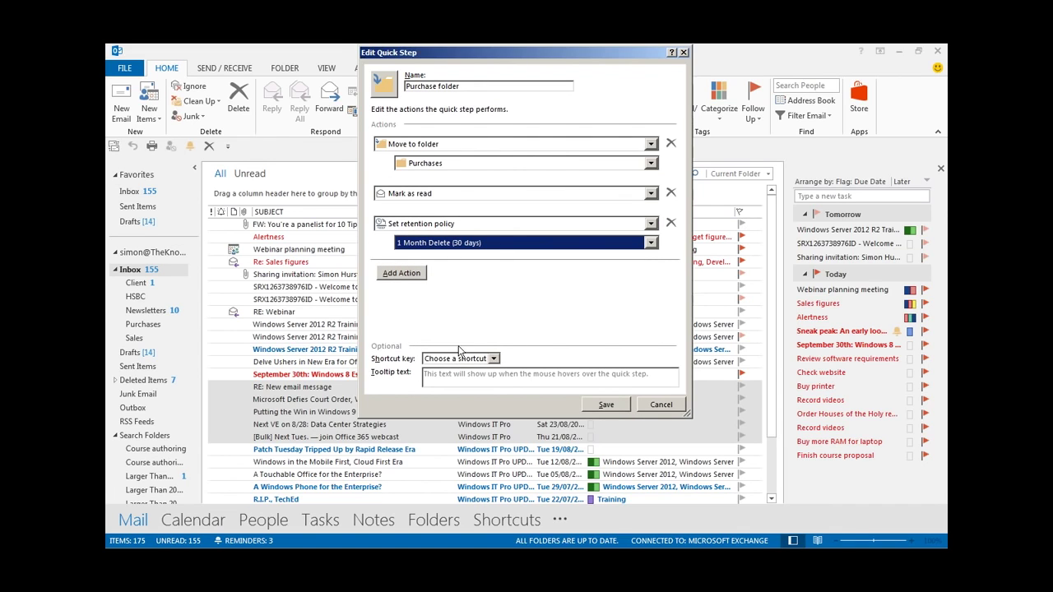
left_click(618, 404)
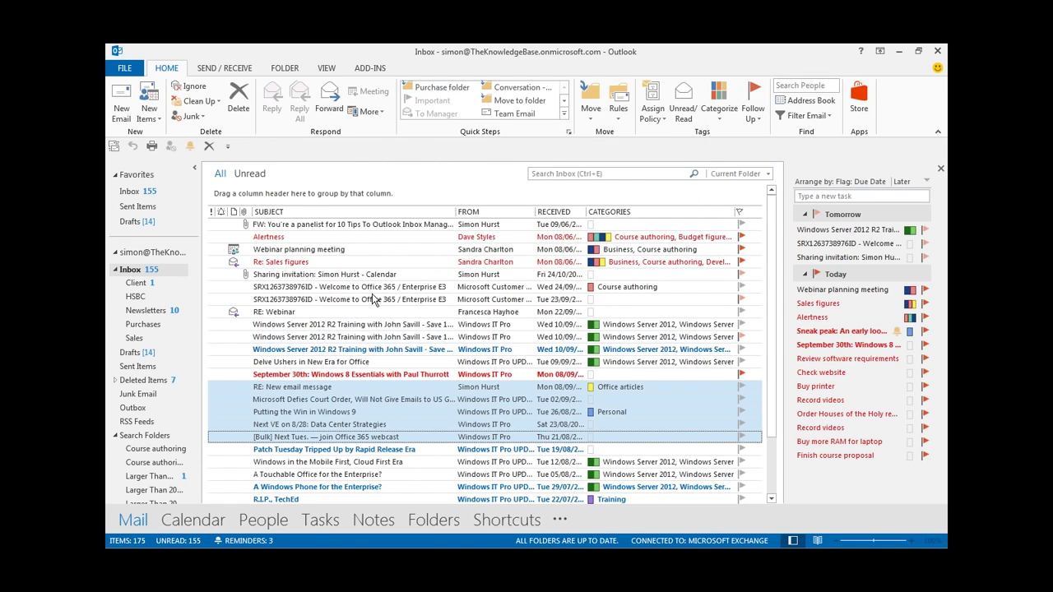
- Run the Purchase folder Quick Step on the selected messages, accept the retention policy, and check the Purchases folder before returning to the Inbox
left_click(444, 88)
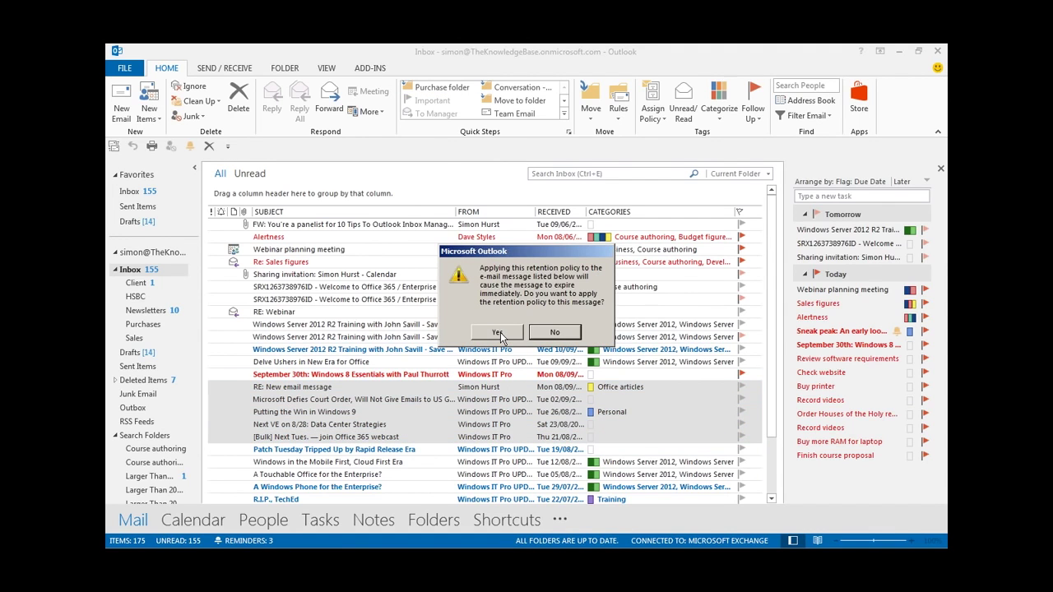
left_click(499, 334)
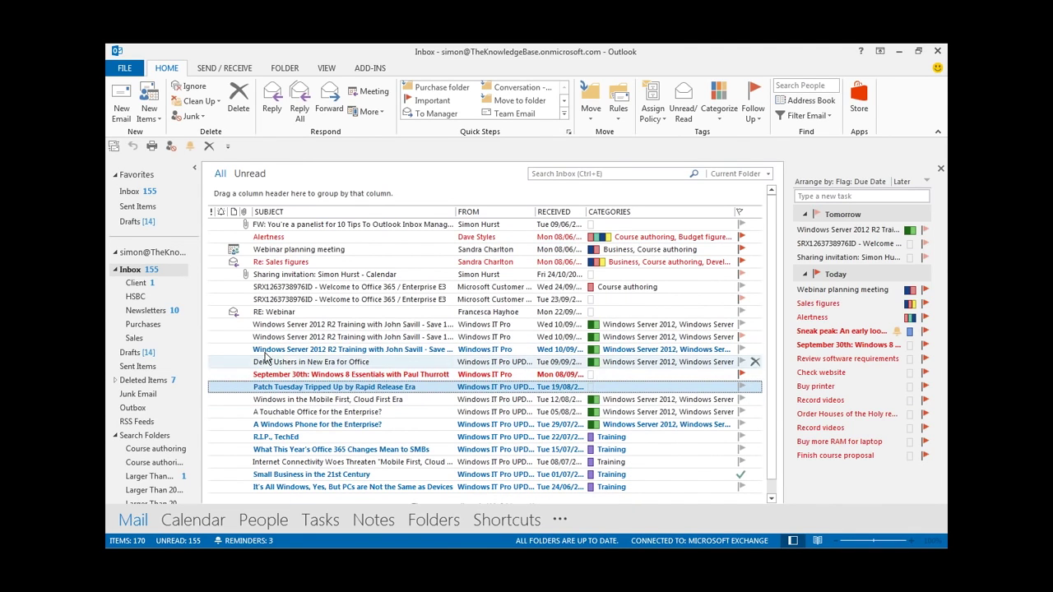
left_click(139, 326)
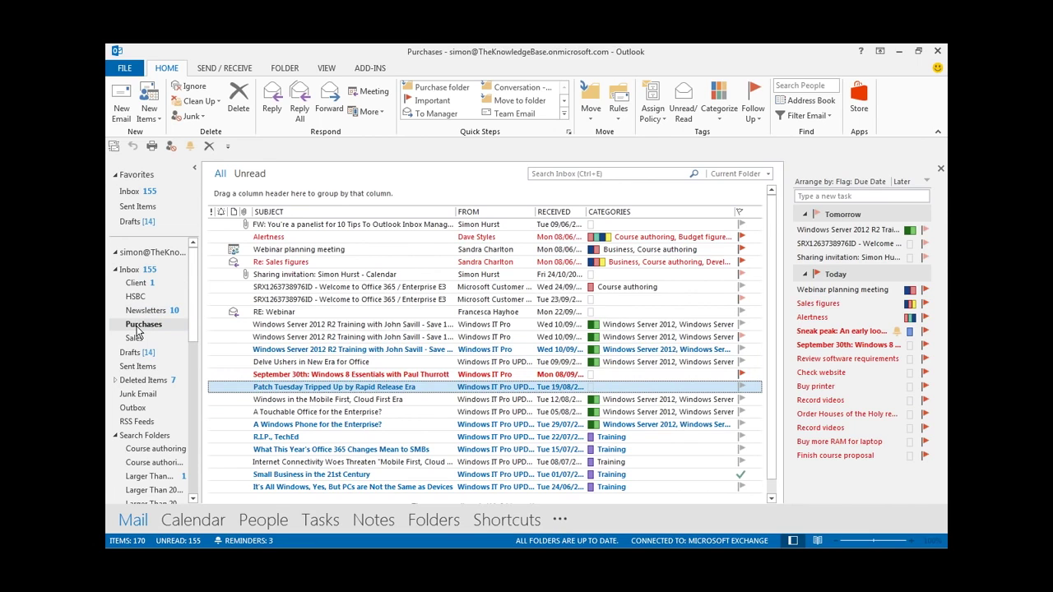
left_click(132, 270)
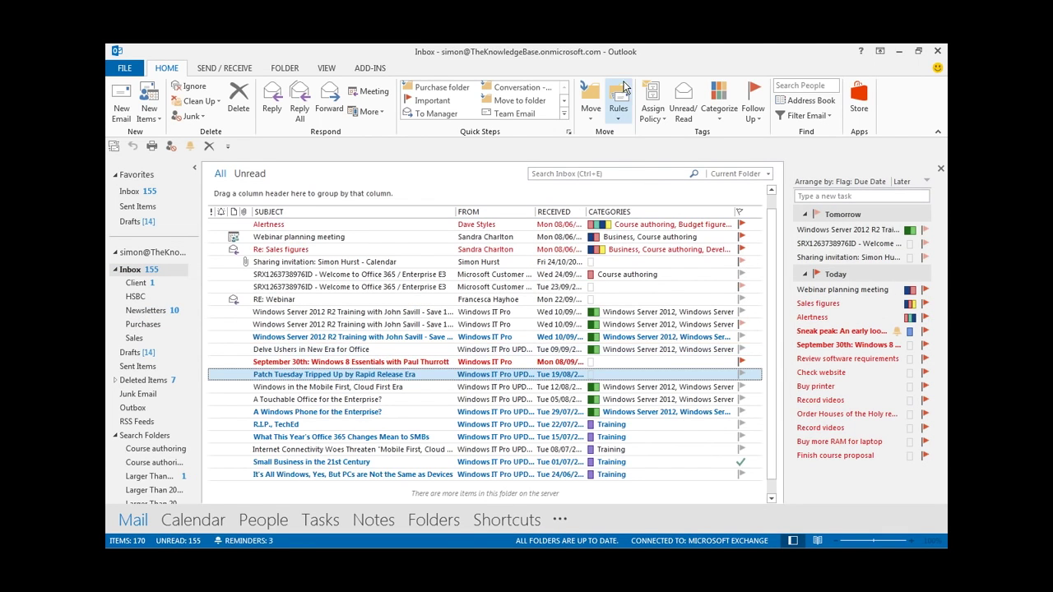
- Review the existing Quick Steps and the types available for a new Quick Step
left_click(564, 115)
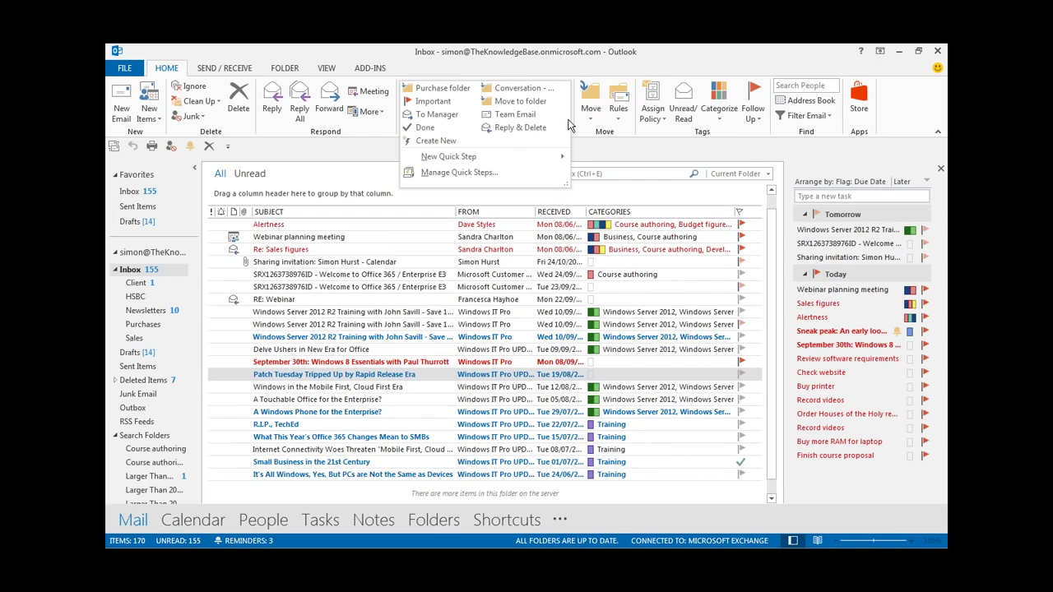
mouse_move(469, 158)
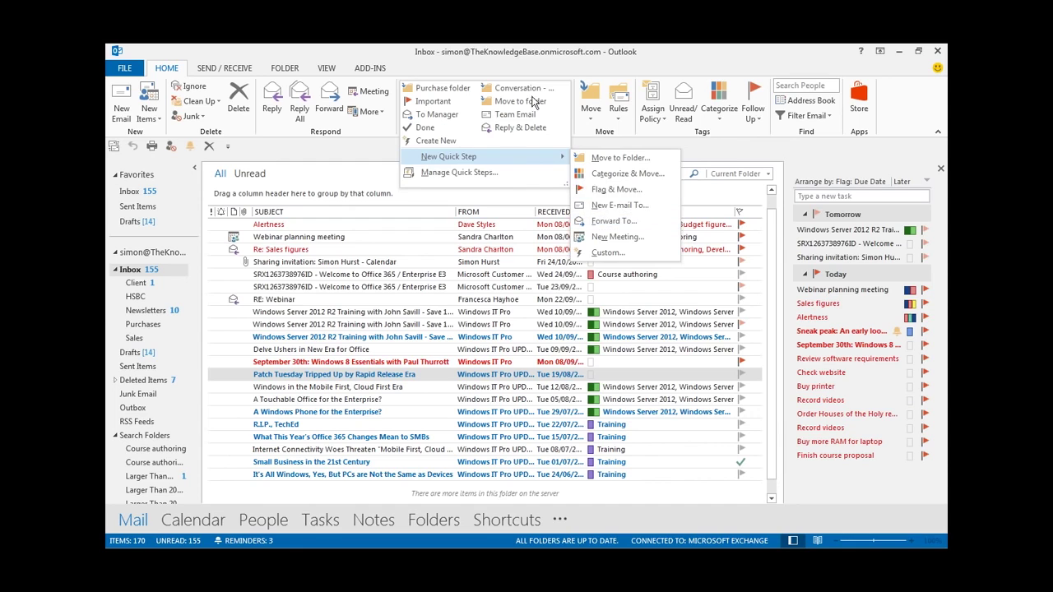
left_click(515, 69)
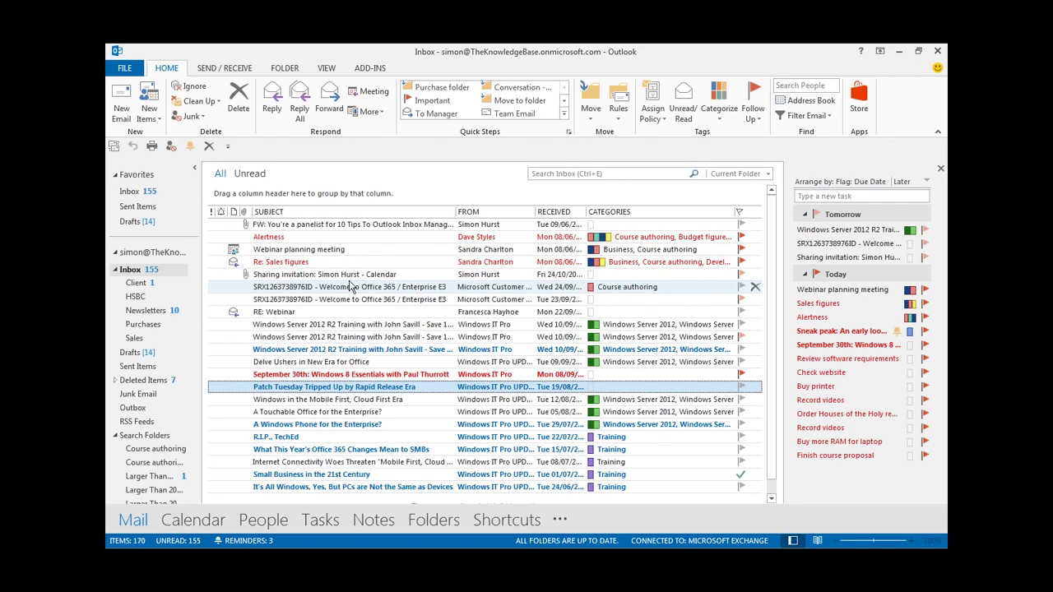
- Create a rule from the "Alertness" message that always moves its sender's messages to the Purchases folder, and check that folder
right_click(283, 239)
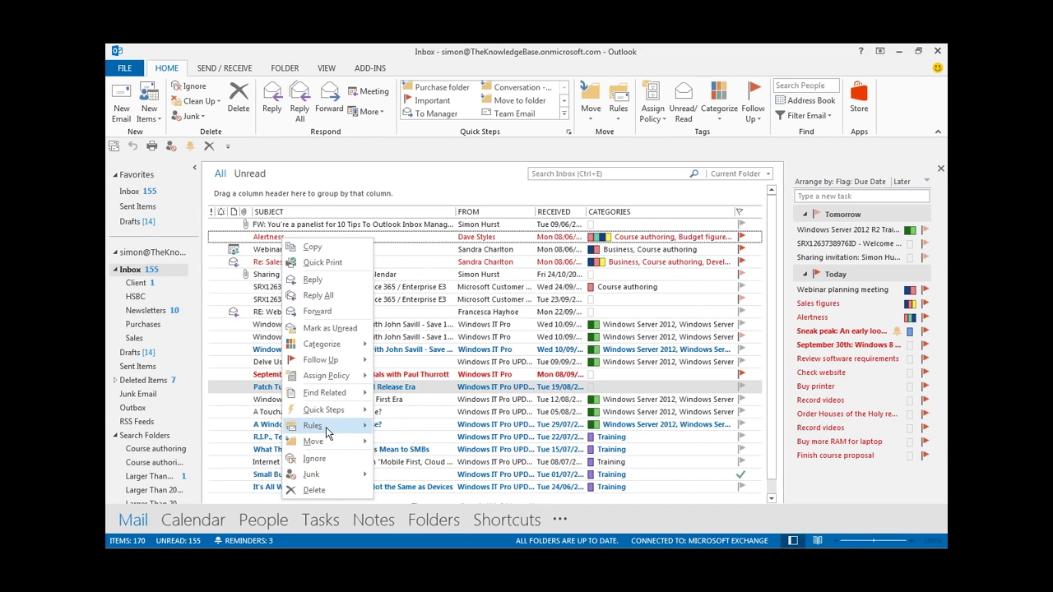
mouse_move(326, 427)
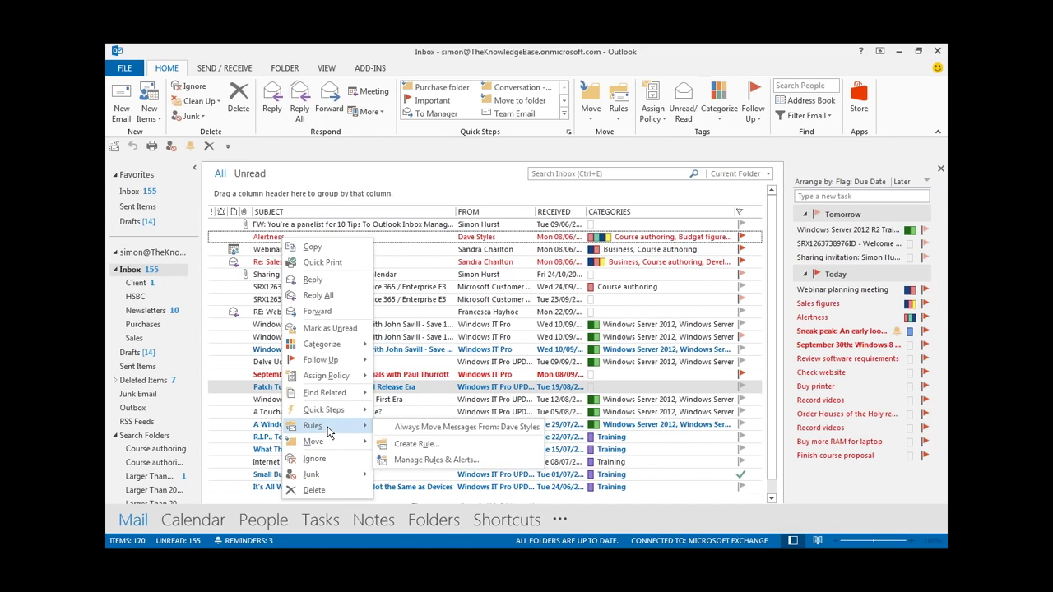
left_click(437, 427)
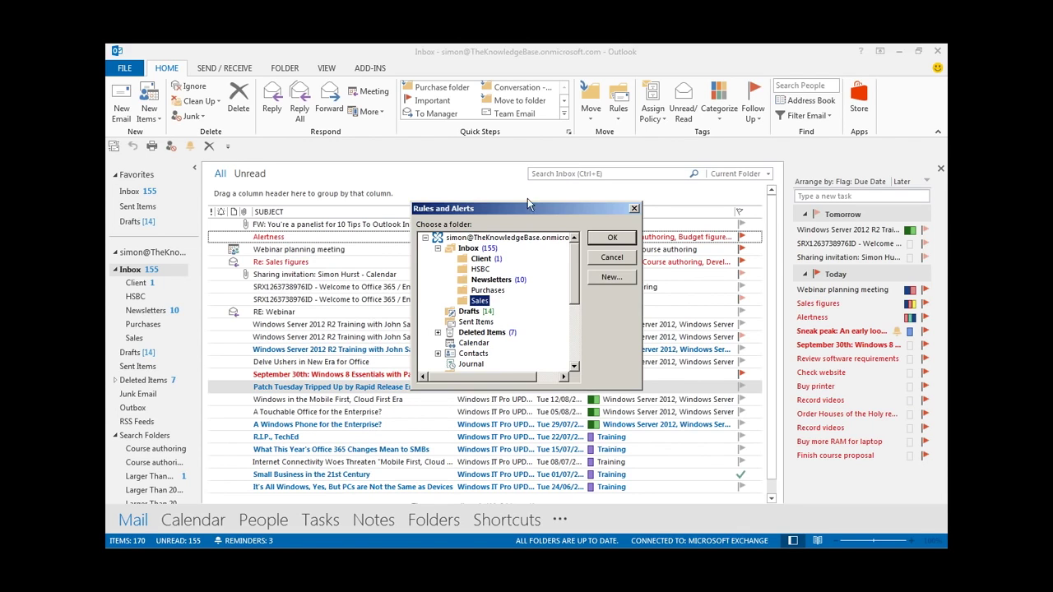
left_click(494, 291)
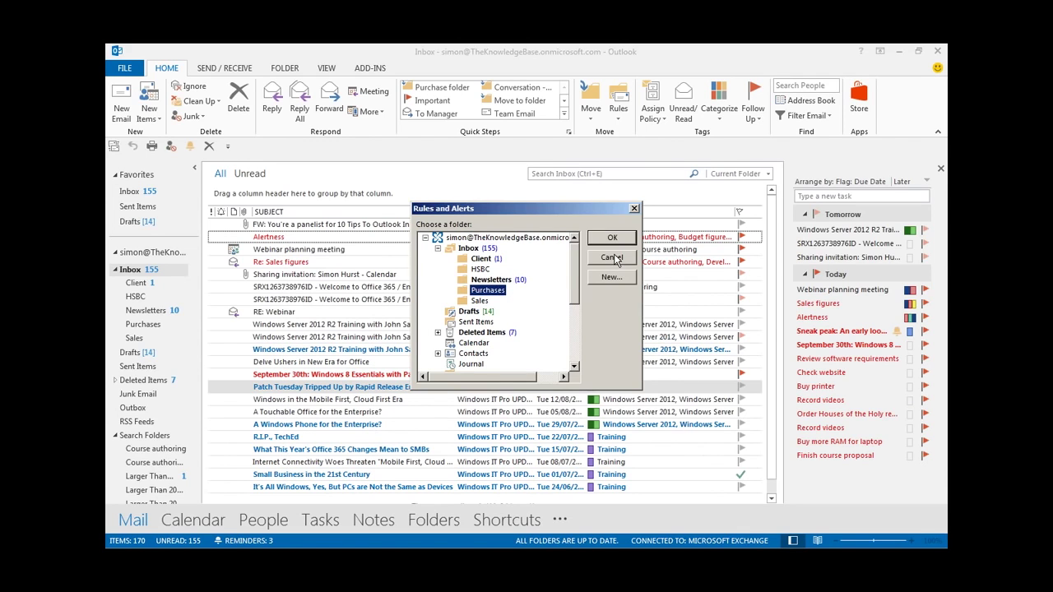
left_click(612, 238)
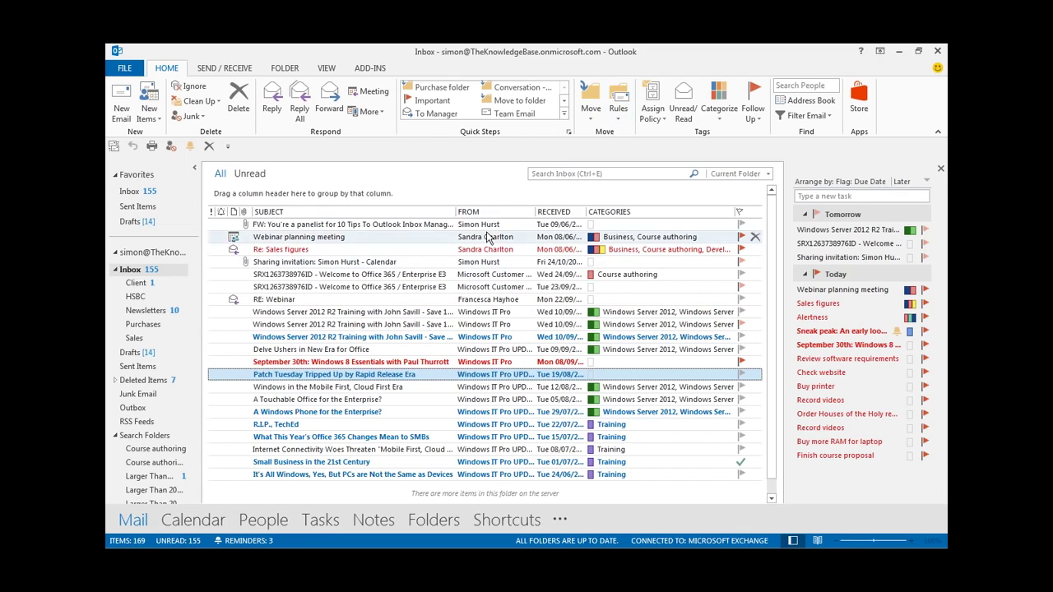
left_click(143, 324)
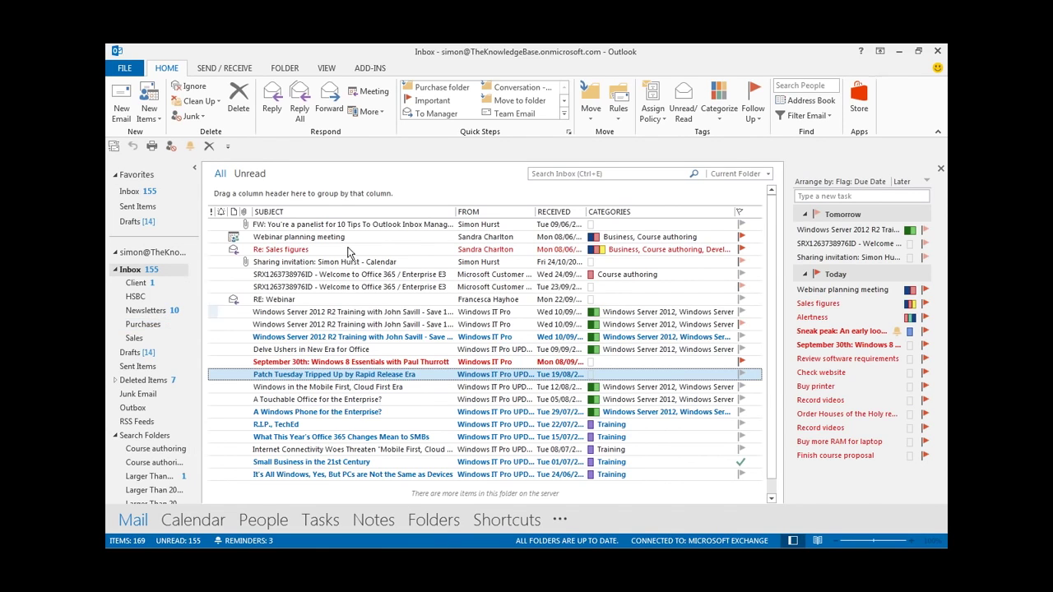
- Start a blank rule for received messages in Rules and Alerts and select the condition "with specific words in the subject"
left_click(622, 120)
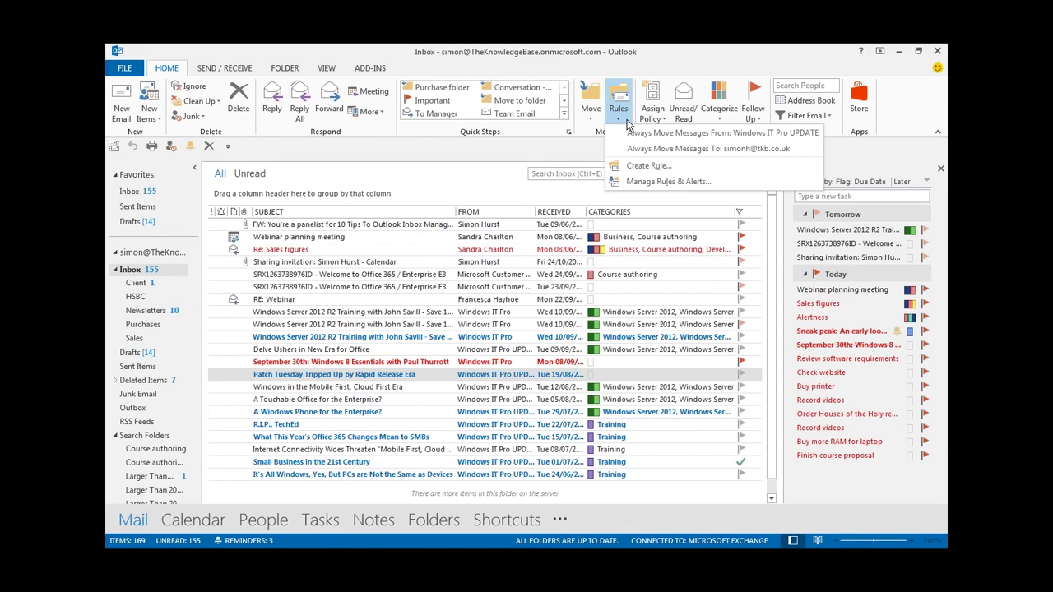
left_click(654, 183)
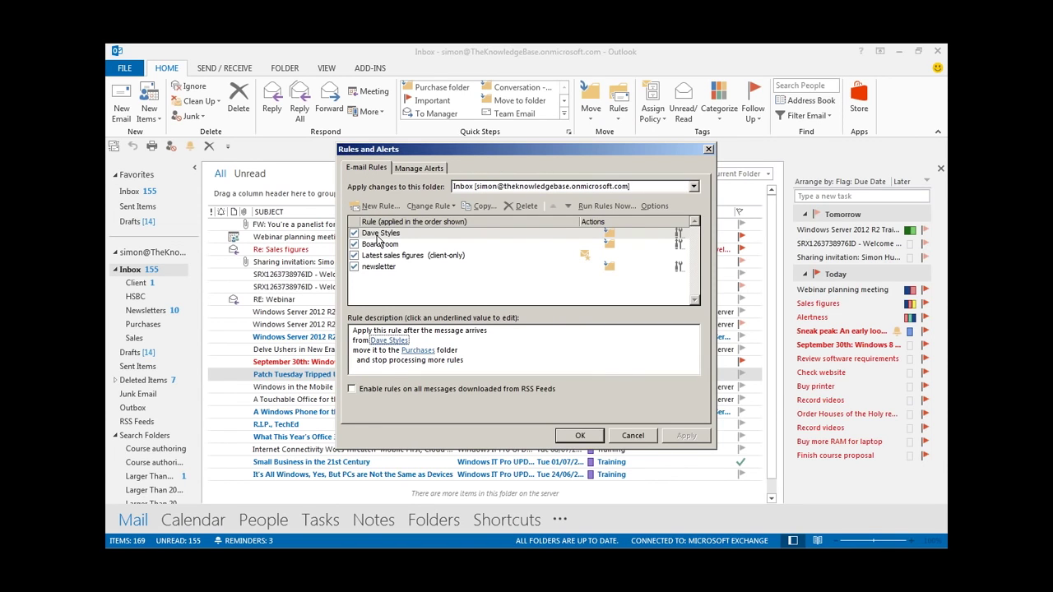
left_click(381, 207)
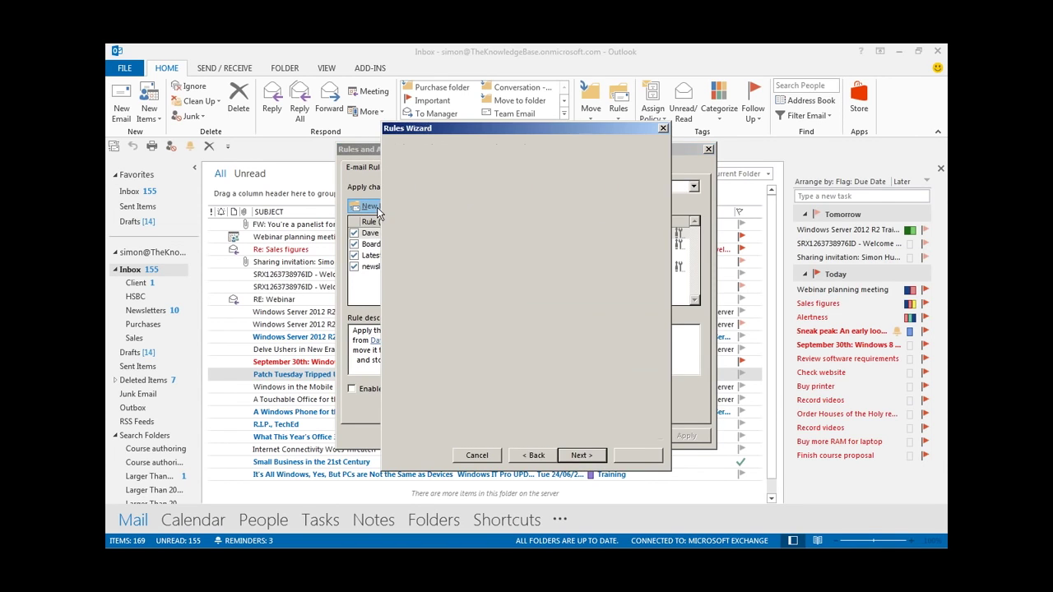
left_click_drag(514, 126, 483, 71)
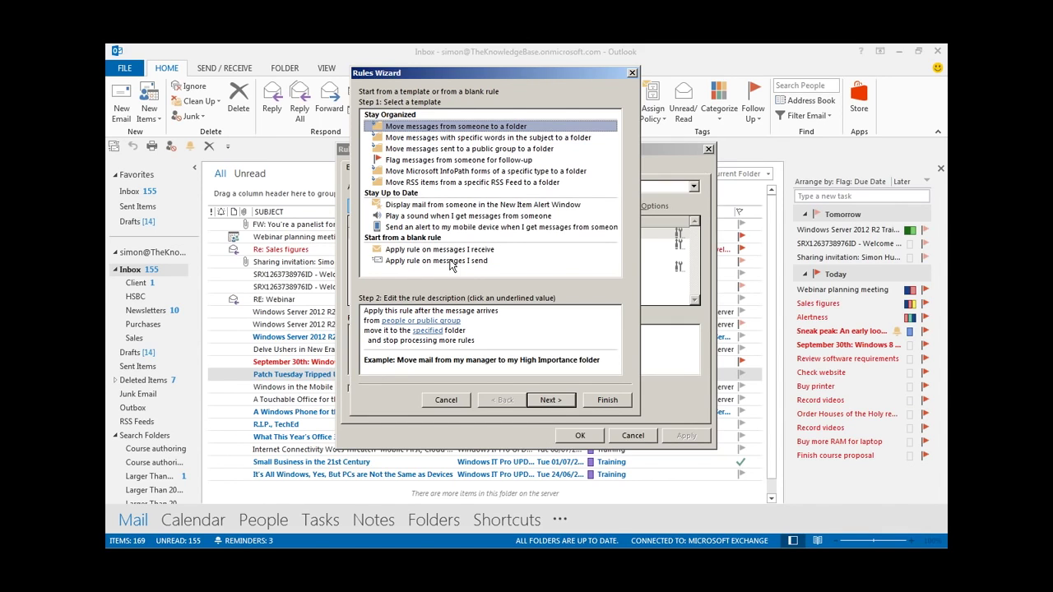
left_click(440, 252)
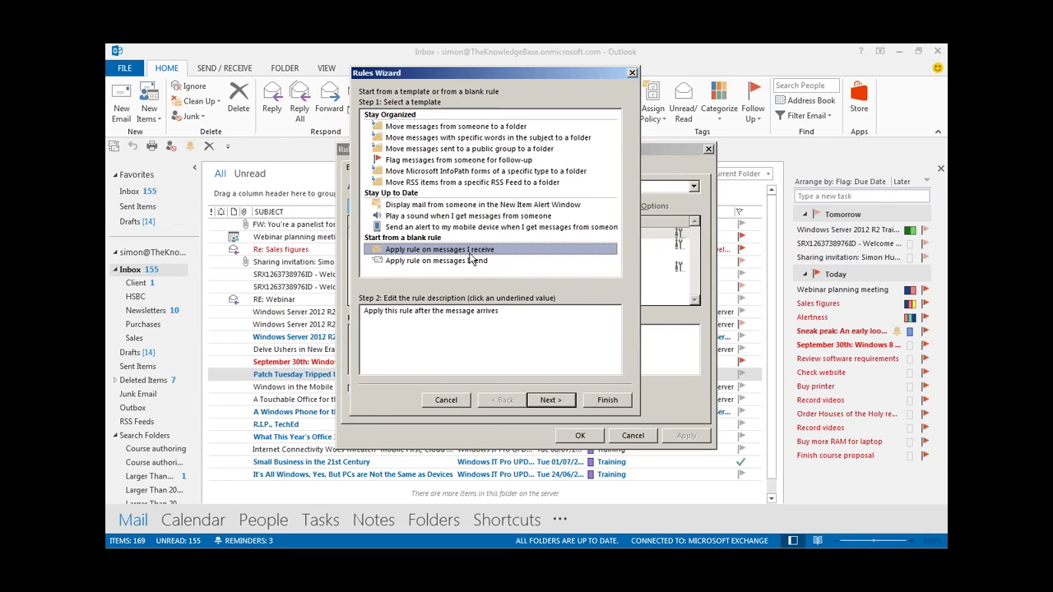
left_click(560, 401)
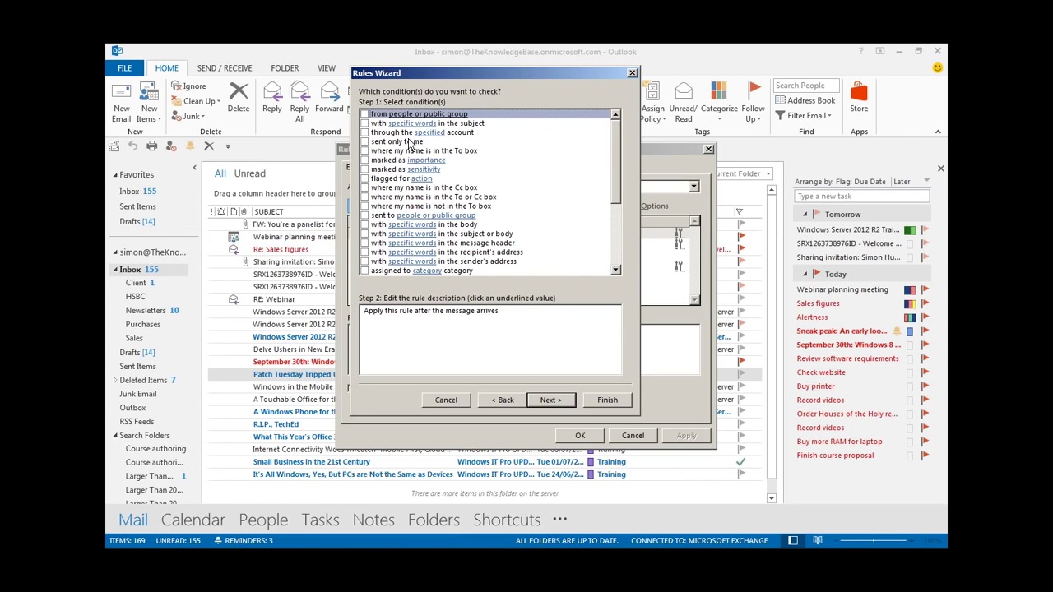
mouse_move(612, 165)
left_mouse_down()
mouse_move(610, 216)
mouse_move(614, 158)
left_mouse_up()
left_click(364, 123)
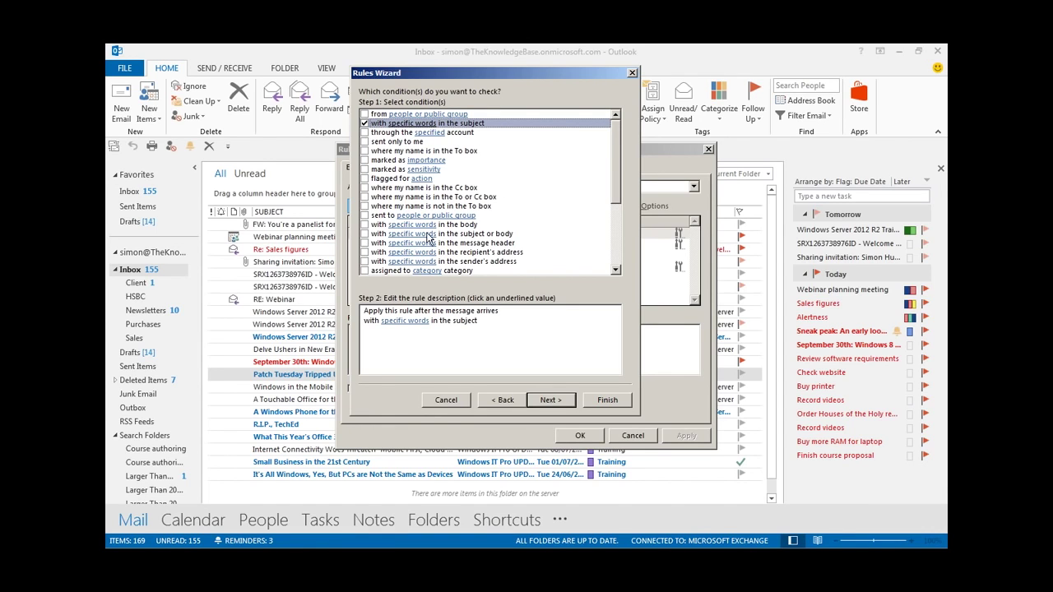
- Specify "jackpot" as the word the rule looks for in the message subject
left_click(414, 342)
left_click(404, 320)
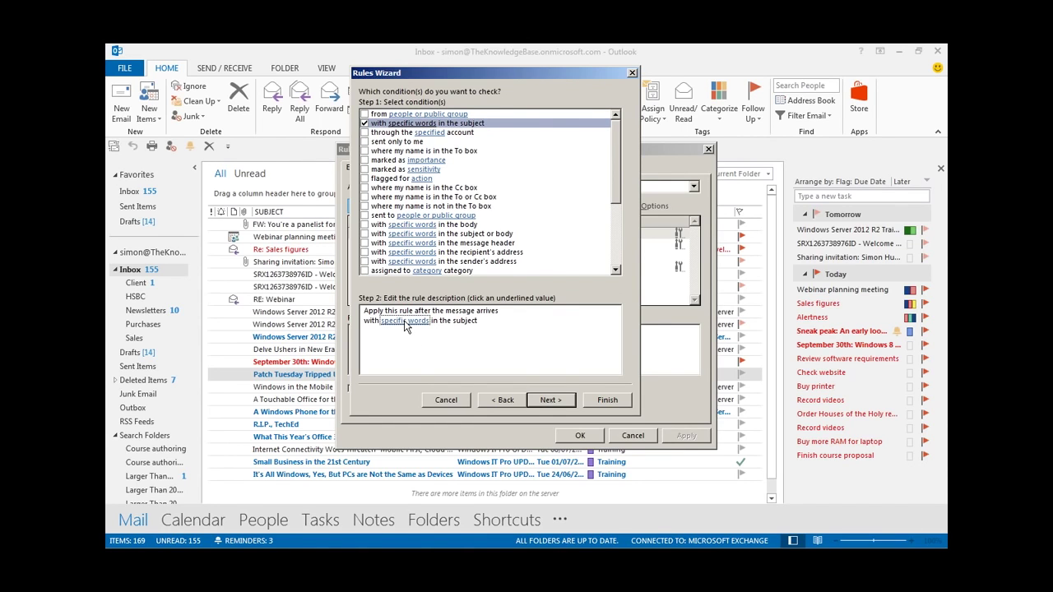
left_click(404, 322)
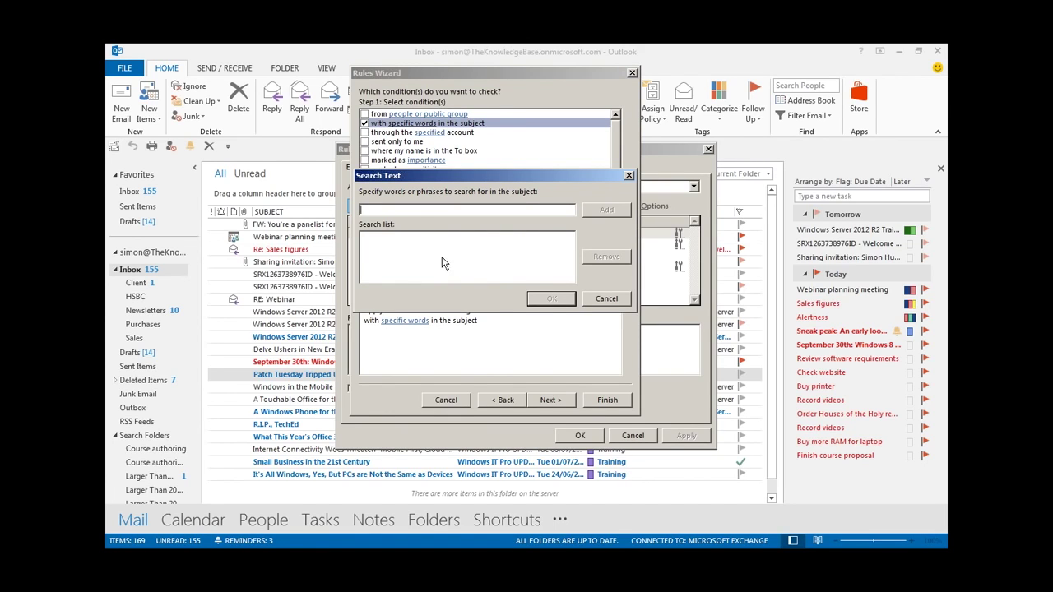
type("ka")
type("ckpot")
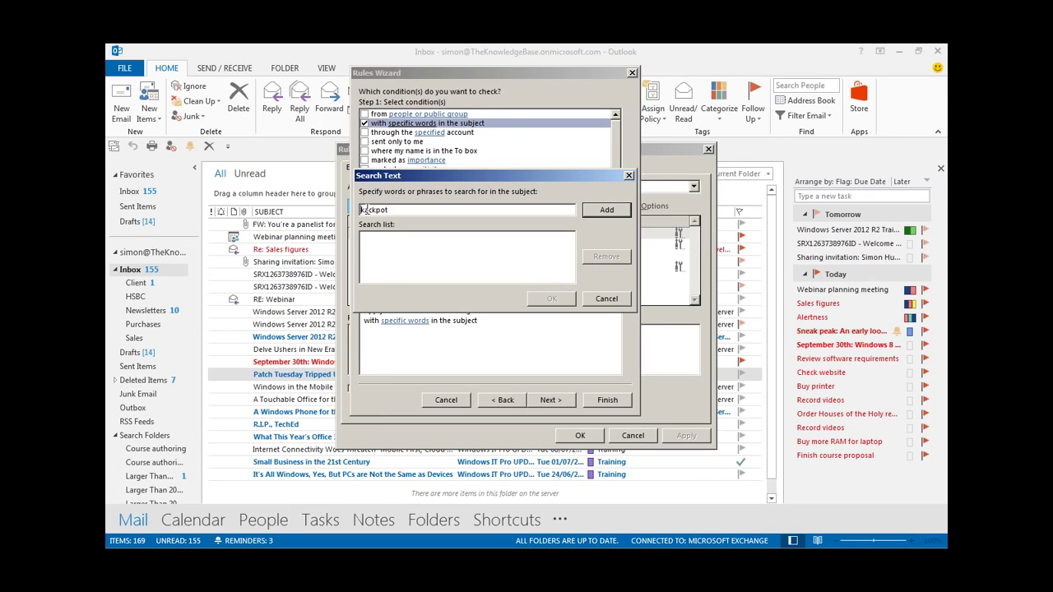
type("j")
key("Delete")
type("a")
left_click(591, 209)
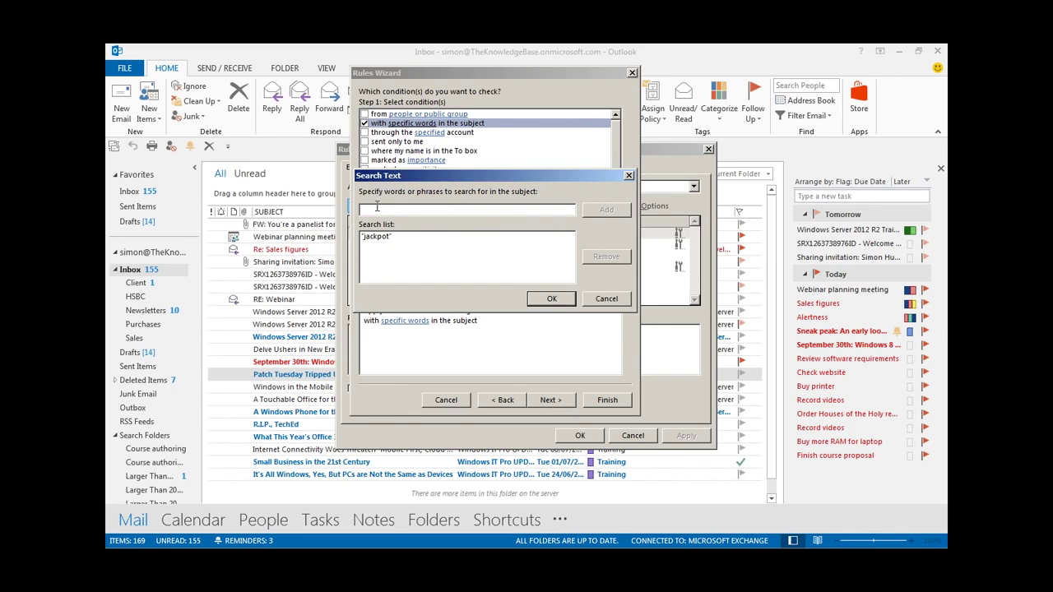
left_click(545, 299)
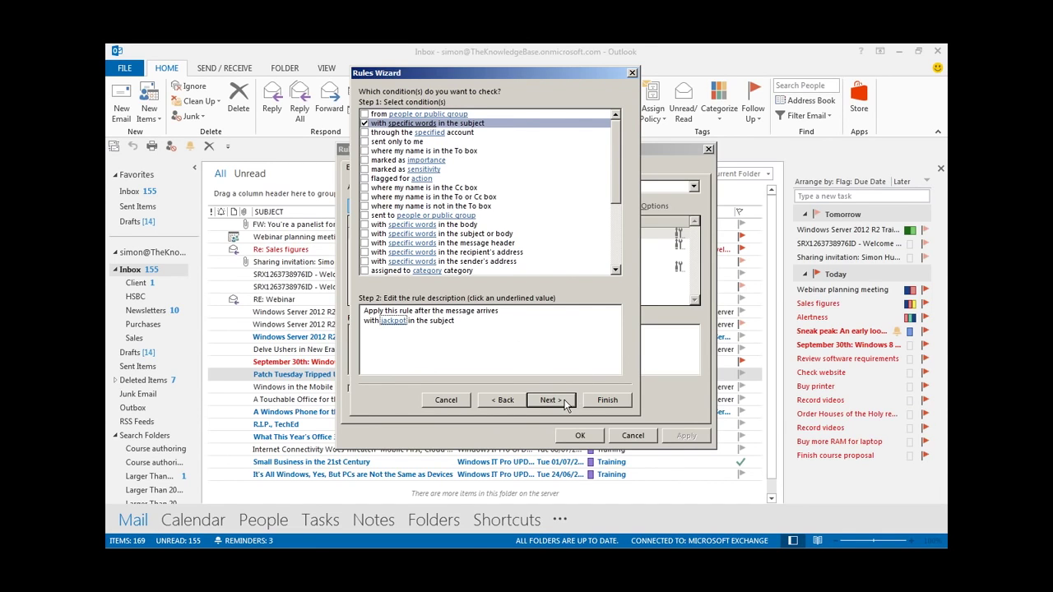
- Add an action to the rule that plays the sound file tada.wav from the Windows Media folder
left_click(551, 400)
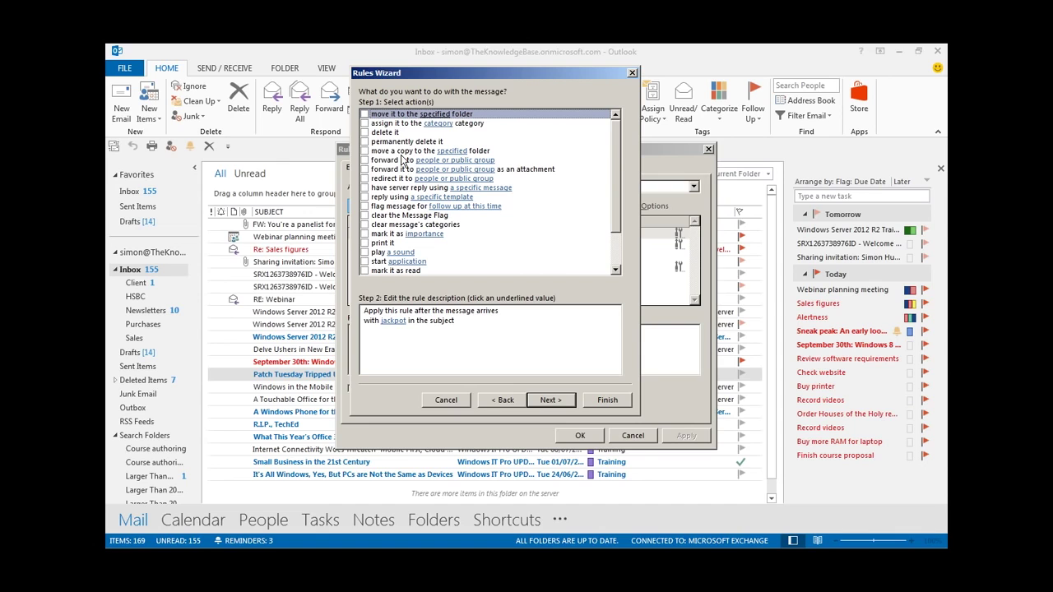
left_click(366, 253)
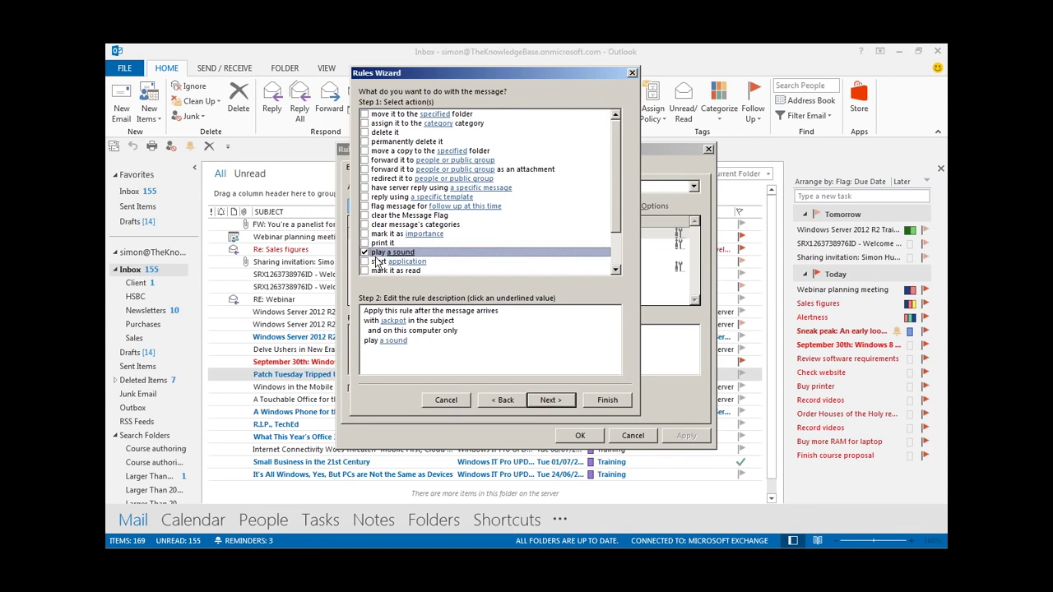
left_click(391, 340)
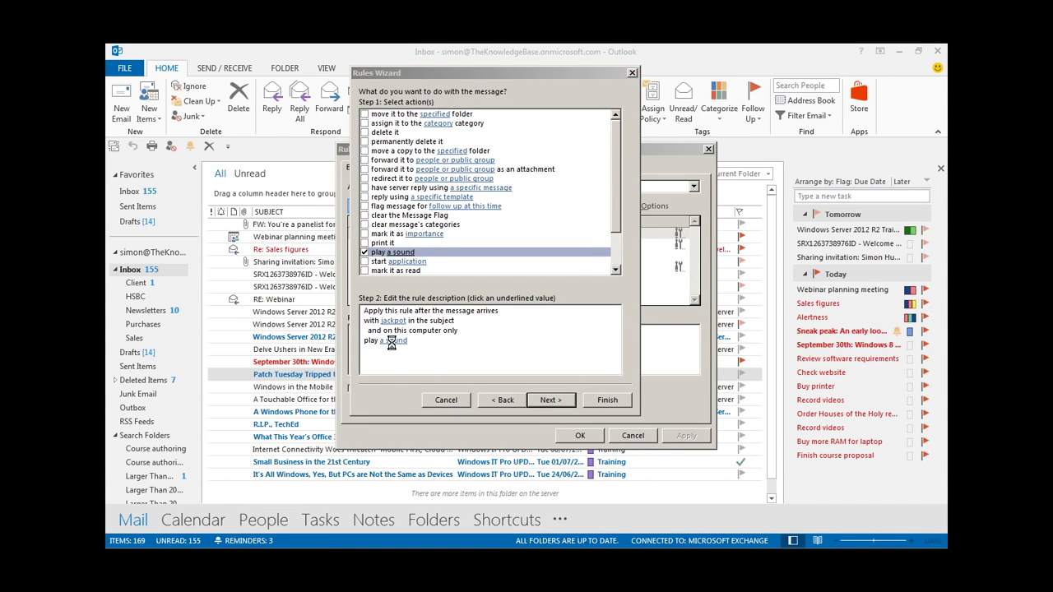
left_click_drag(610, 177, 613, 245)
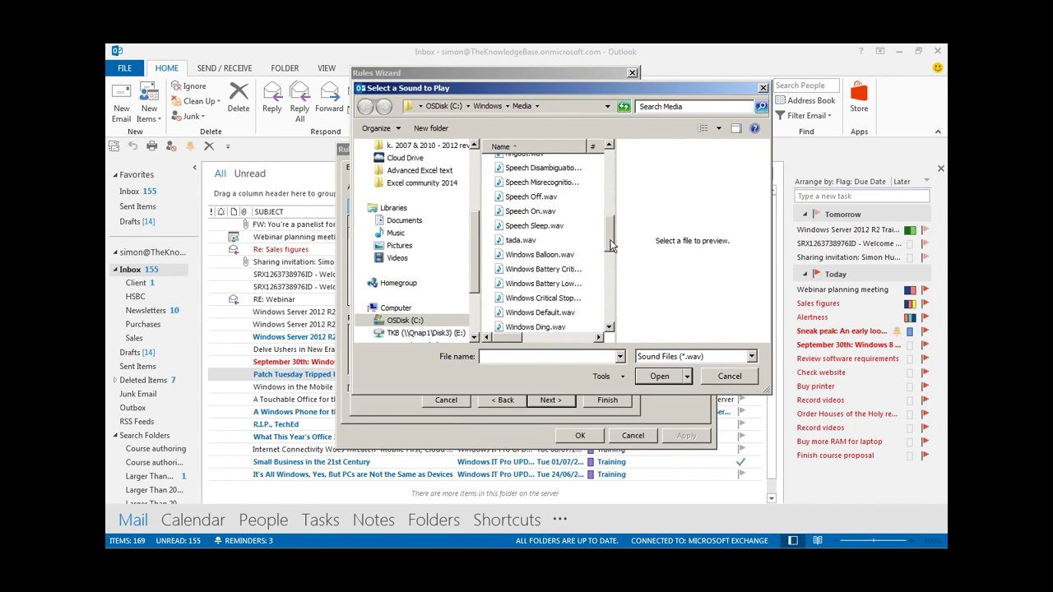
left_click(524, 241)
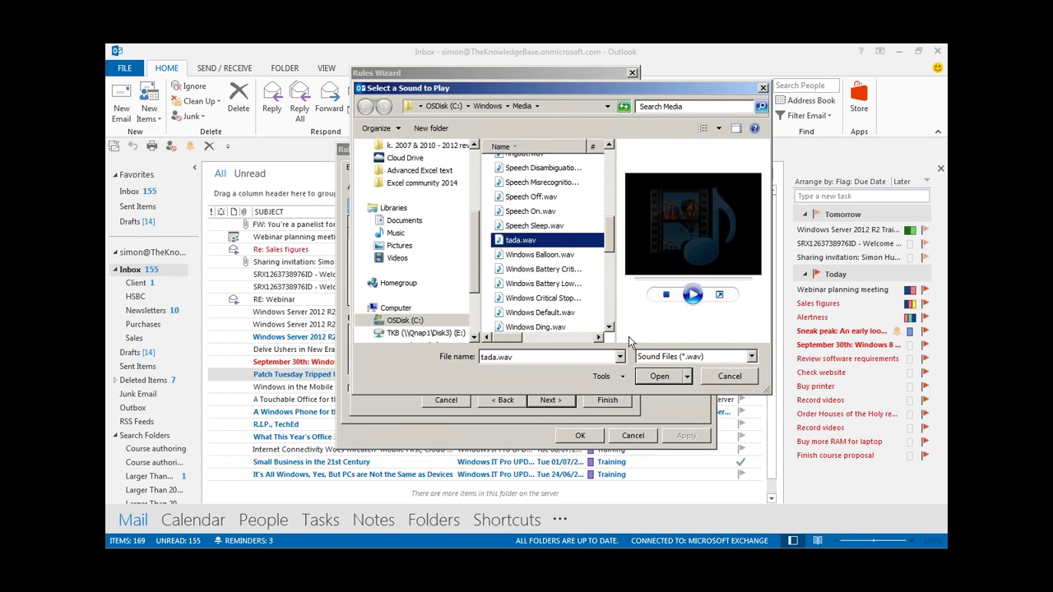
left_click(659, 377)
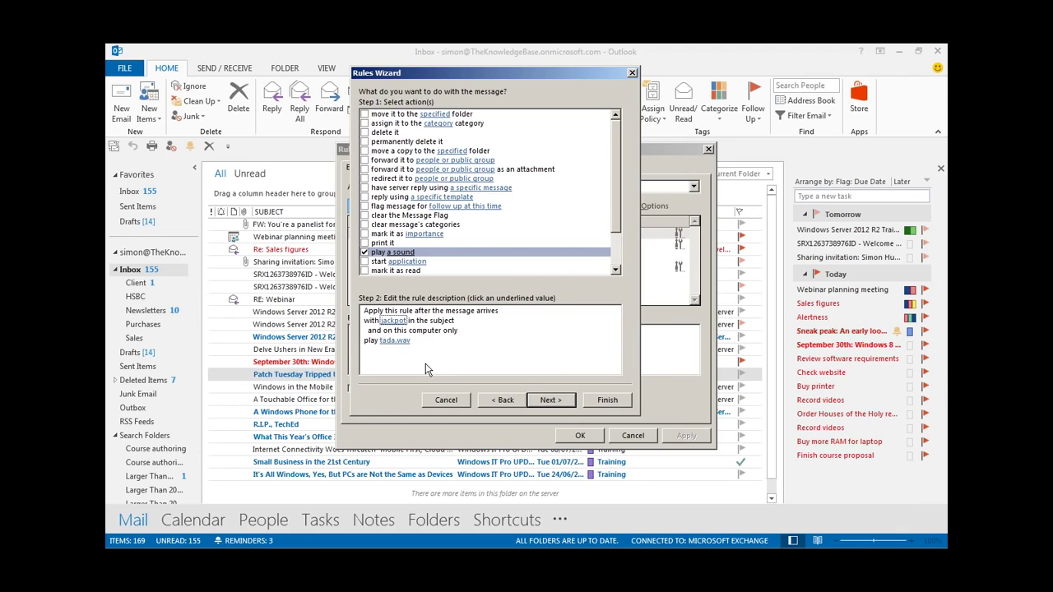
- Finish the "jackpot" rule without exceptions and close Rules and Alerts without saving it
left_click(557, 407)
left_click(509, 403)
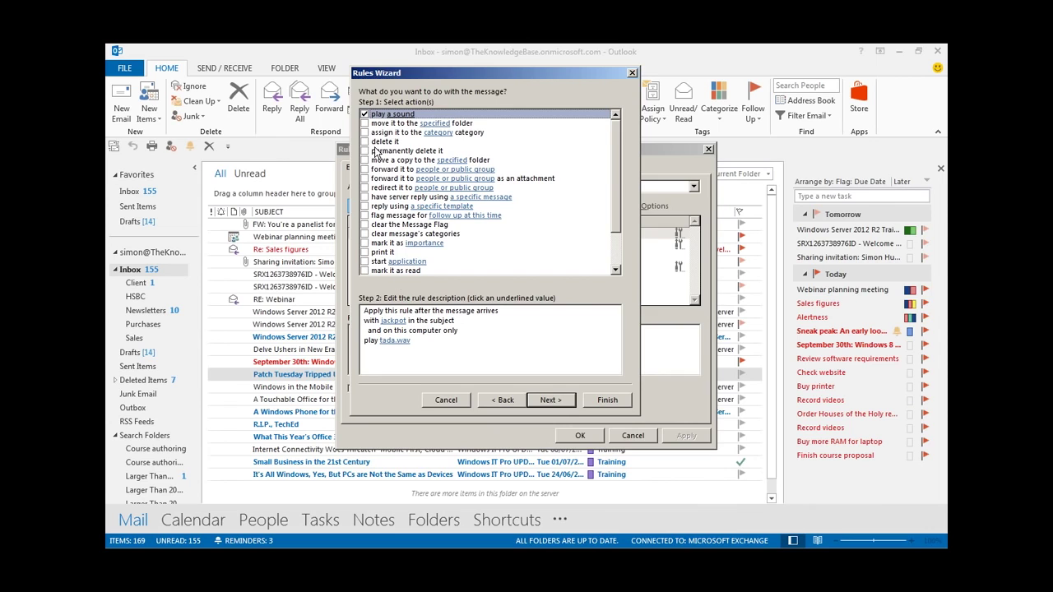
left_click(561, 403)
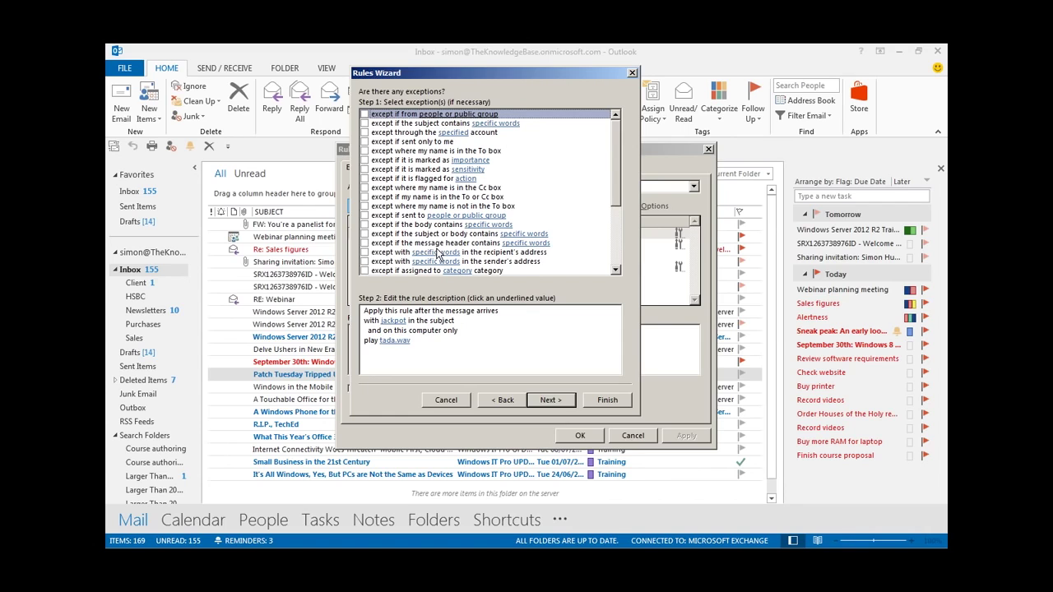
left_click(542, 401)
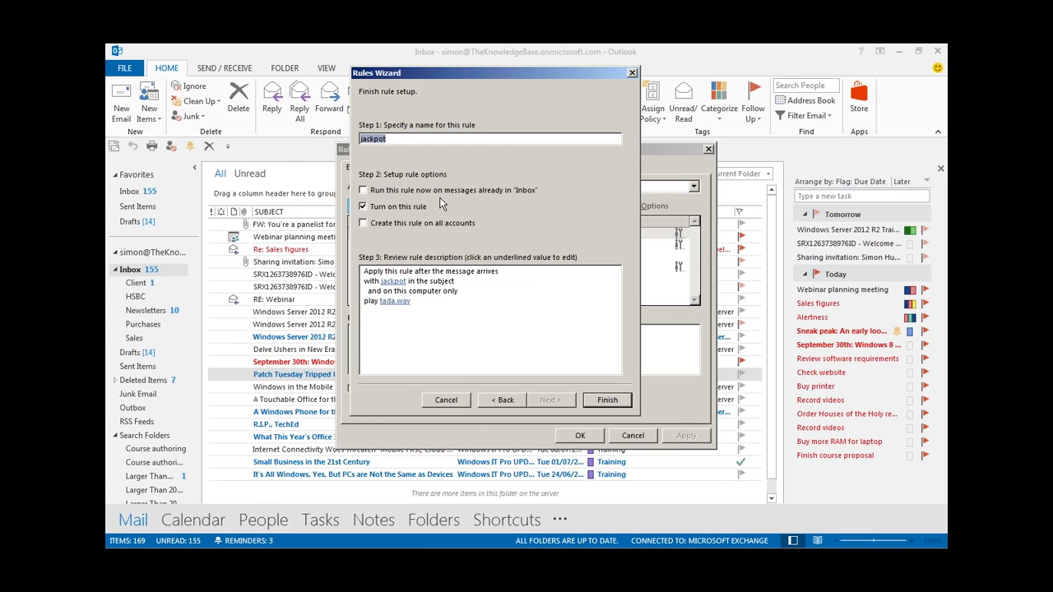
left_click(601, 399)
left_click(527, 341)
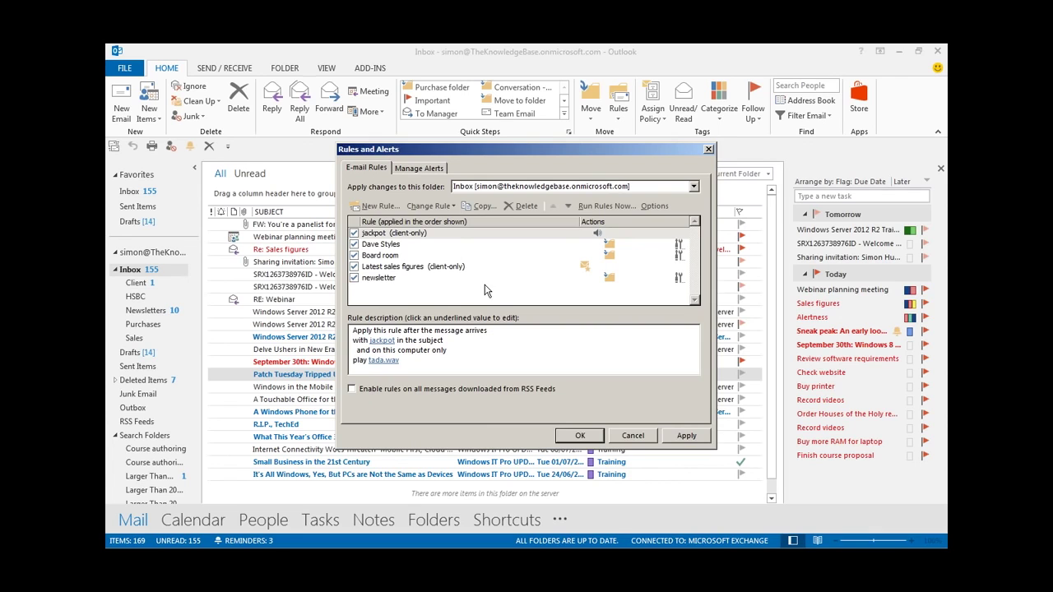
left_click(634, 437)
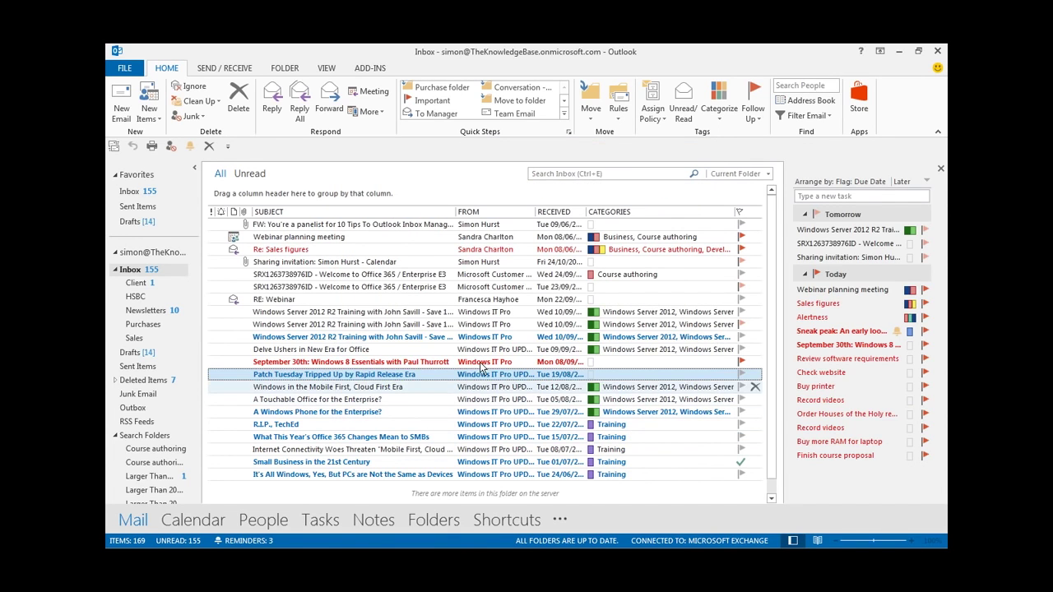
- Start a blank rule for sent messages in Rules and Alerts and apply it to every message without conditions
left_click(623, 123)
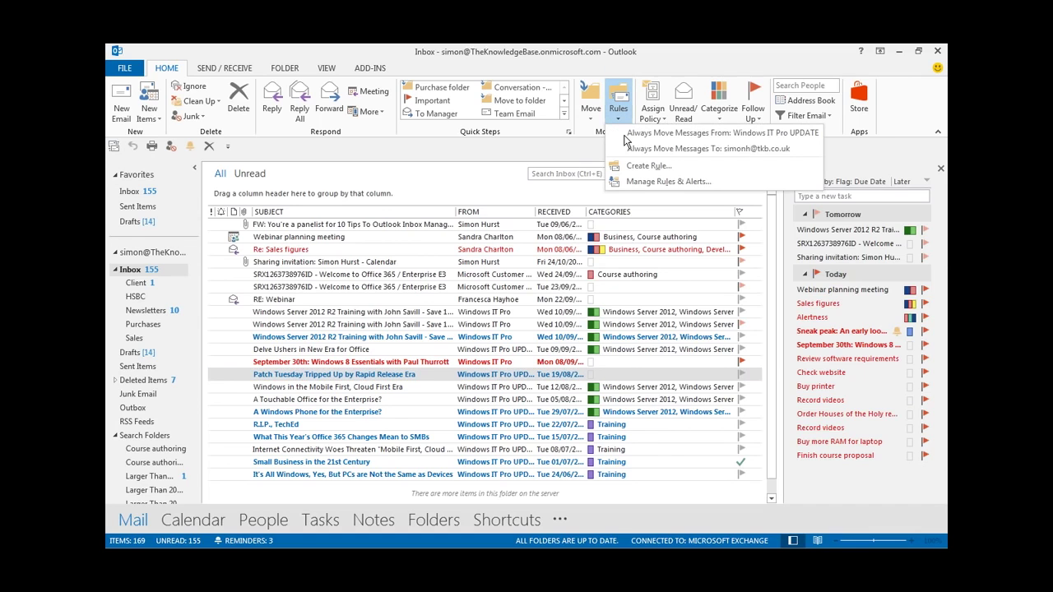
left_click(640, 183)
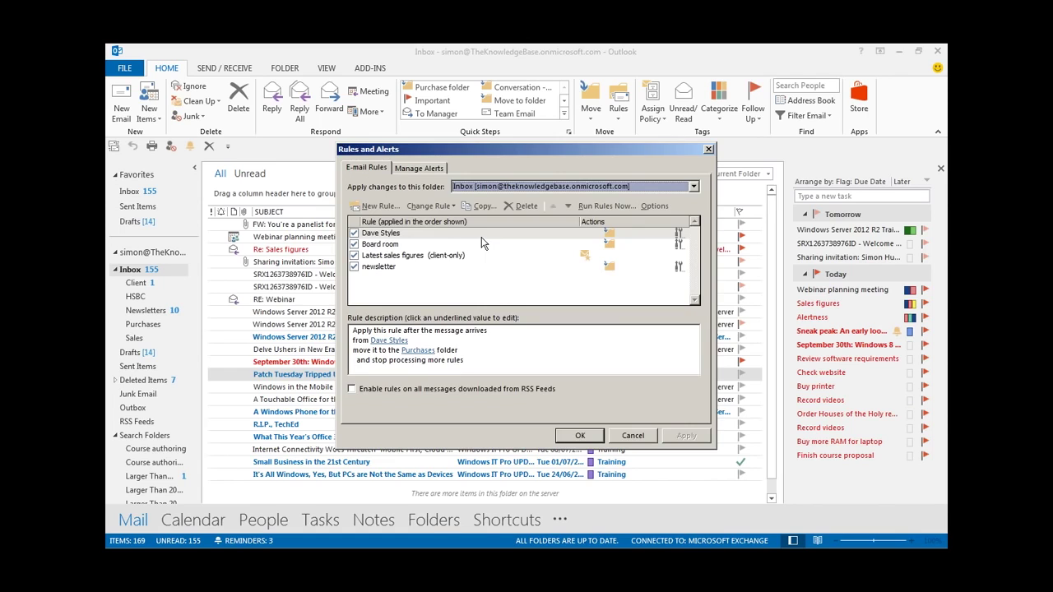
left_click(375, 207)
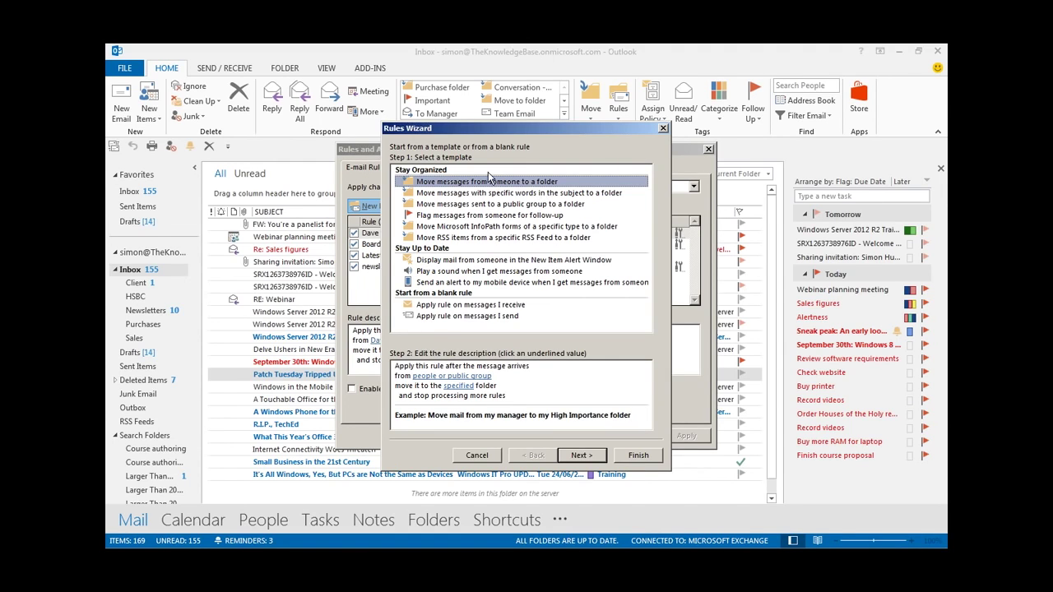
left_click(465, 319)
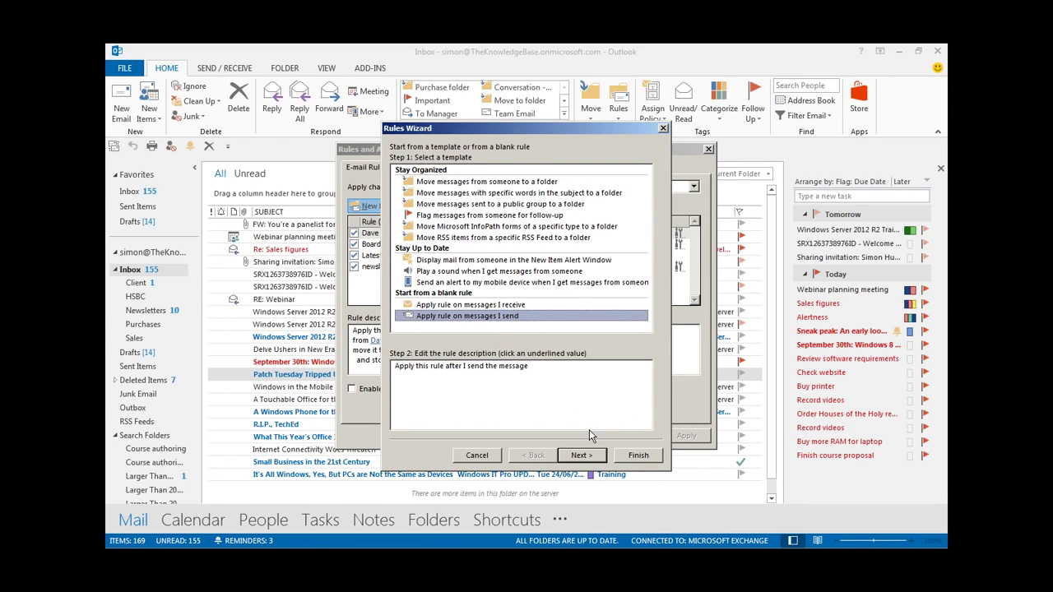
left_click(591, 458)
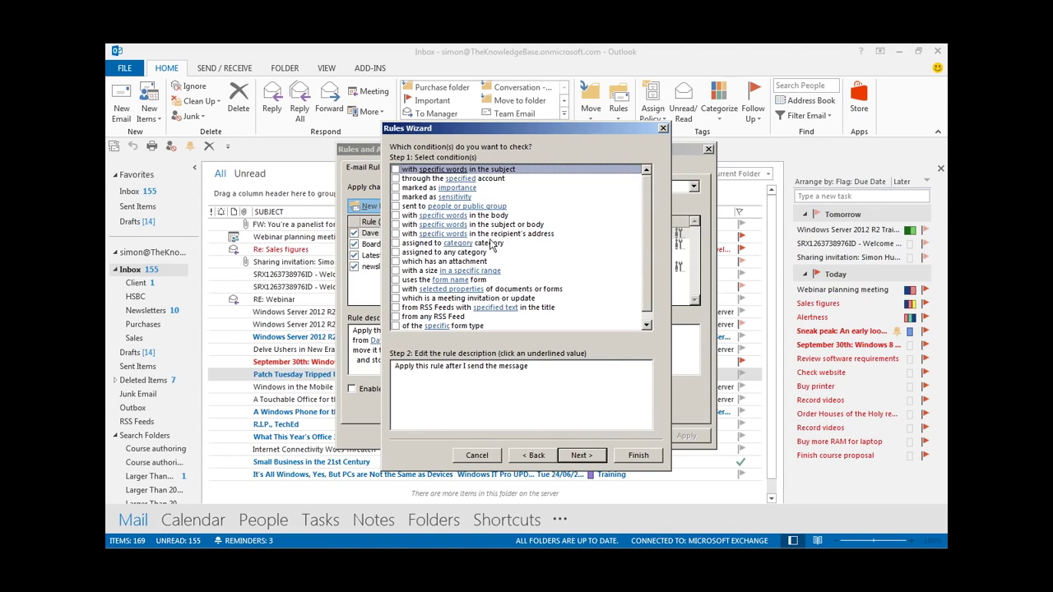
left_click(578, 458)
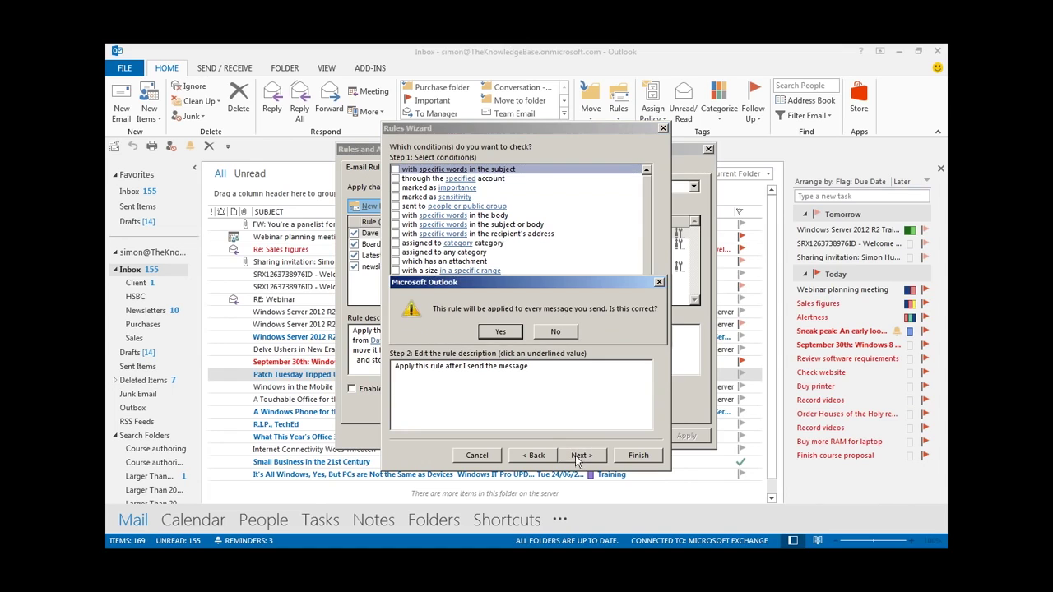
left_click(500, 332)
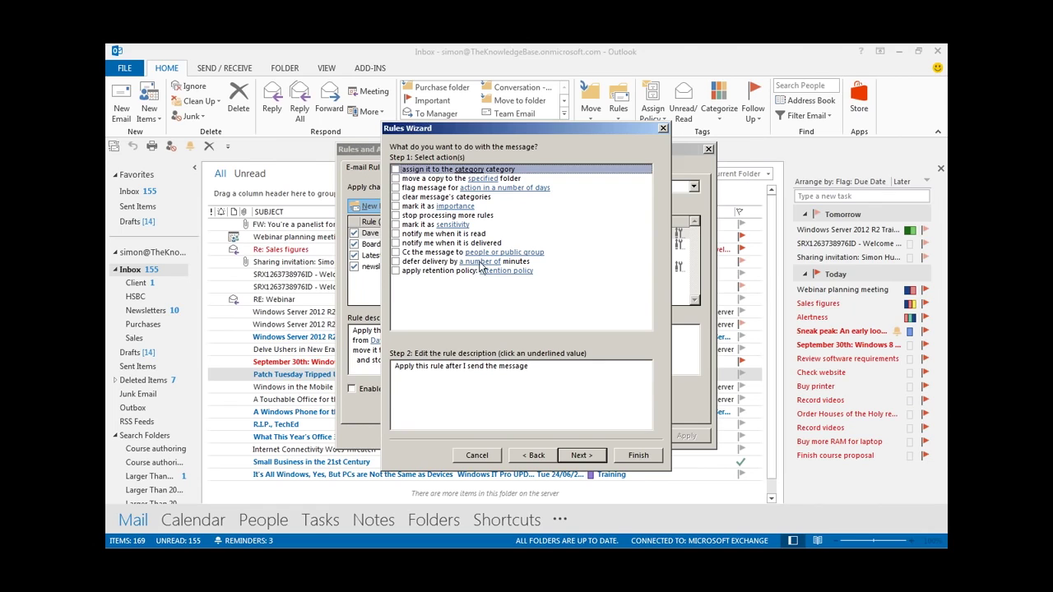
- Add an action to the rule that defers delivery by 2 minutes
left_click(406, 262)
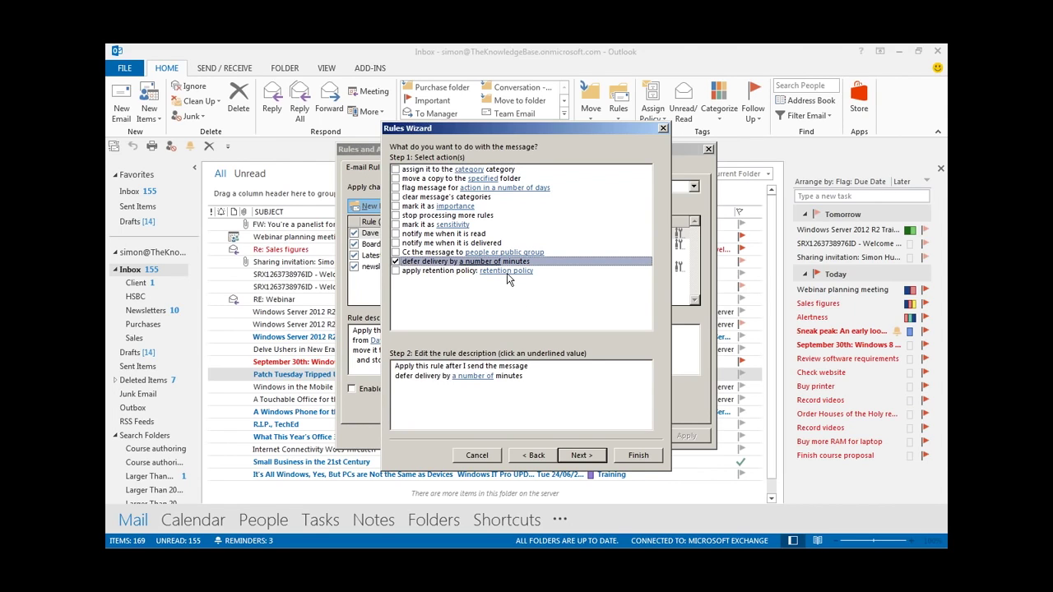
left_click(481, 377)
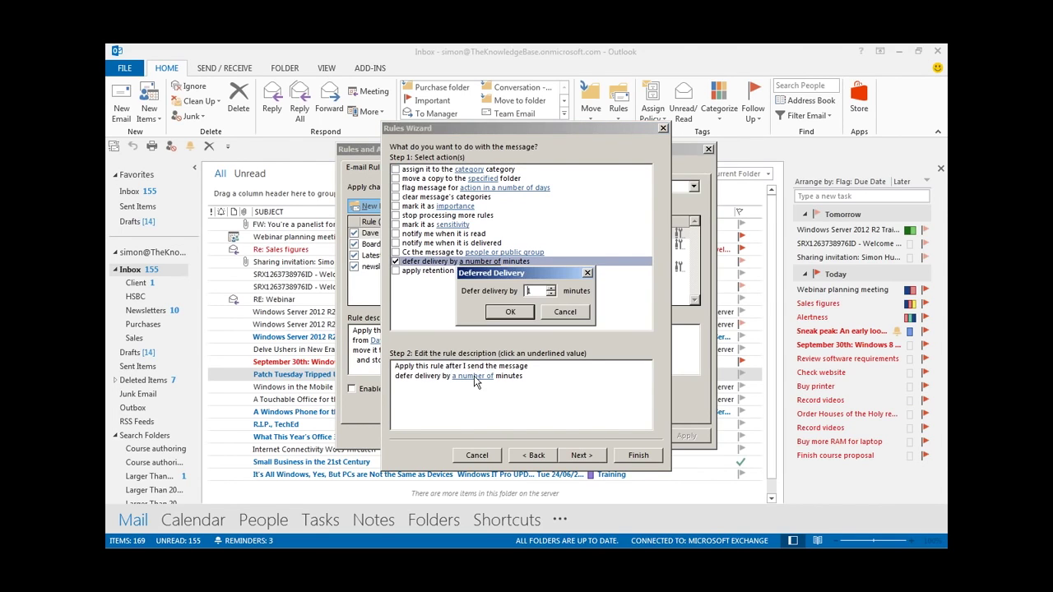
left_click(549, 288)
left_click(510, 312)
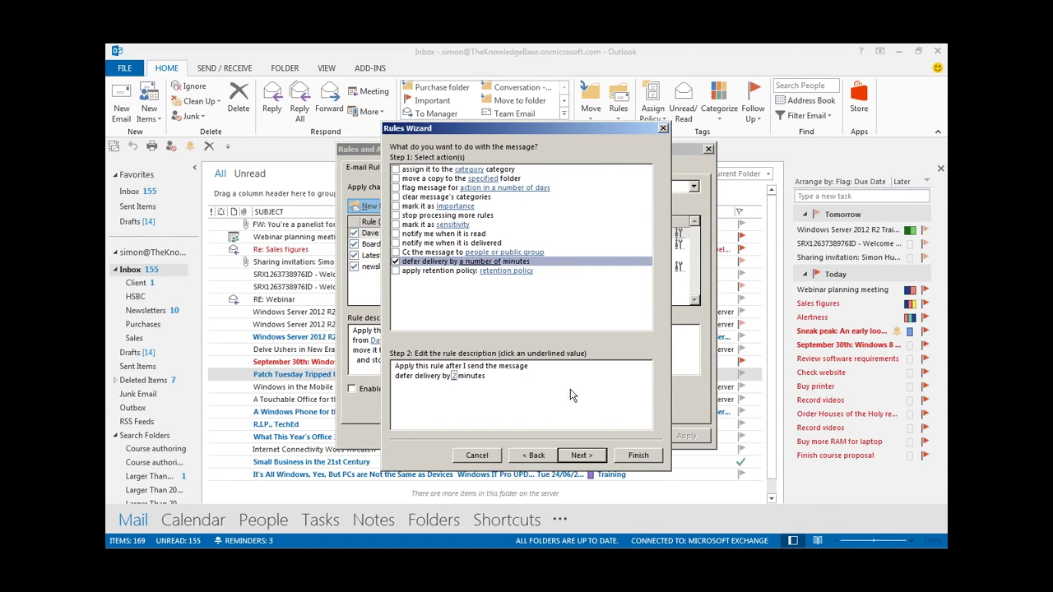
- Leave the rule without exceptions, name it "2 minute delay", and save it in Rules and Alerts
left_click(580, 462)
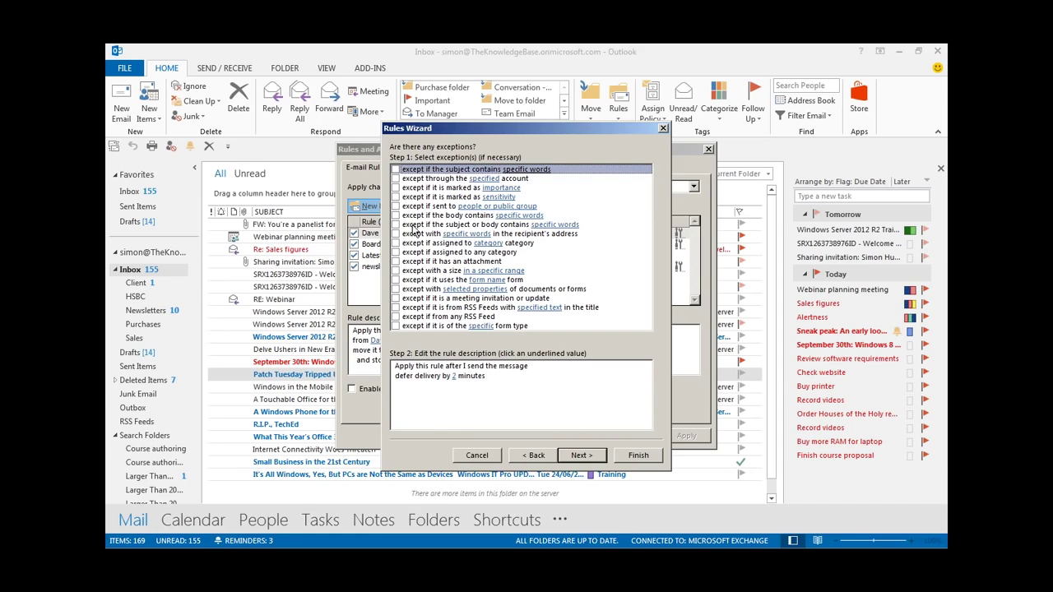
left_click(582, 455)
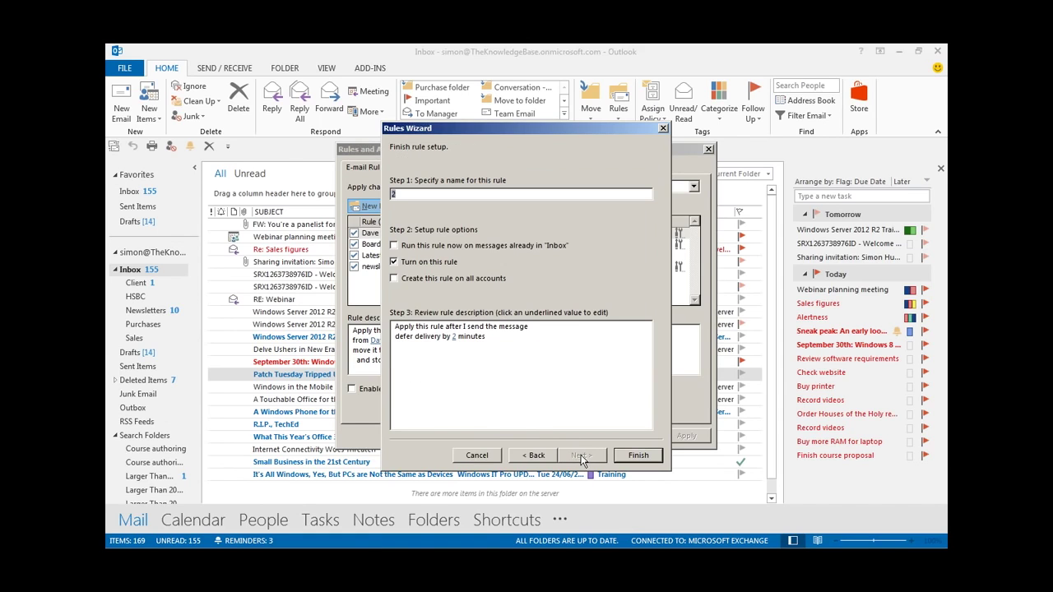
type("2 minute dea")
type("ay")
left_click(621, 457)
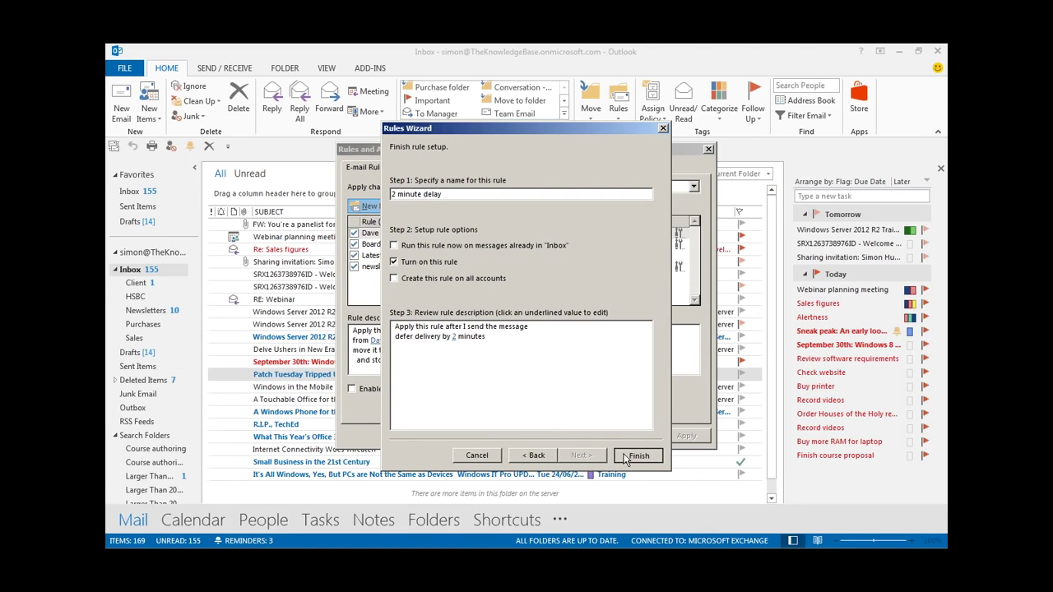
left_click(524, 332)
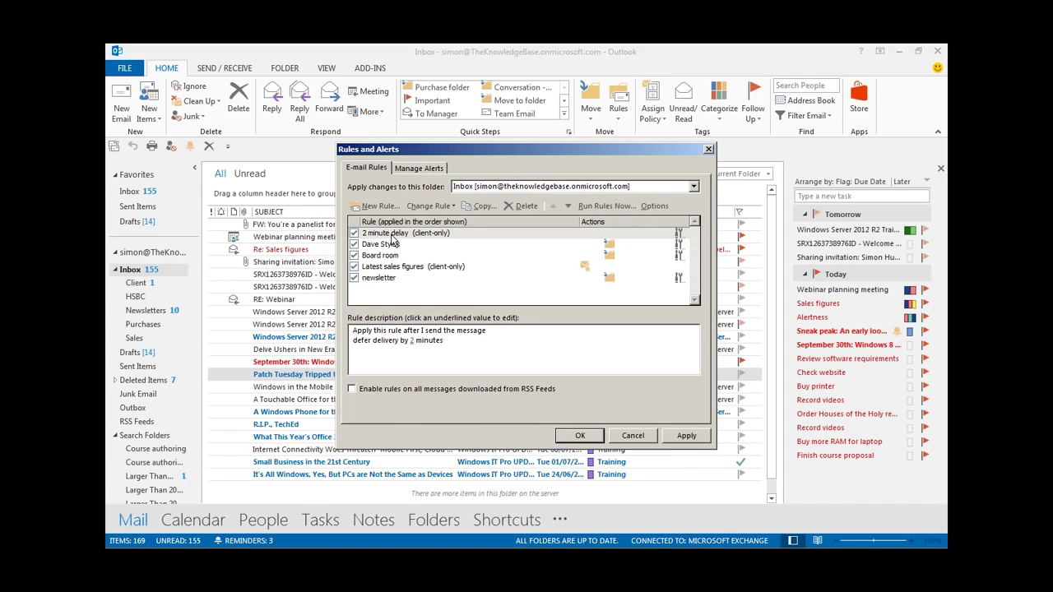
left_click(579, 438)
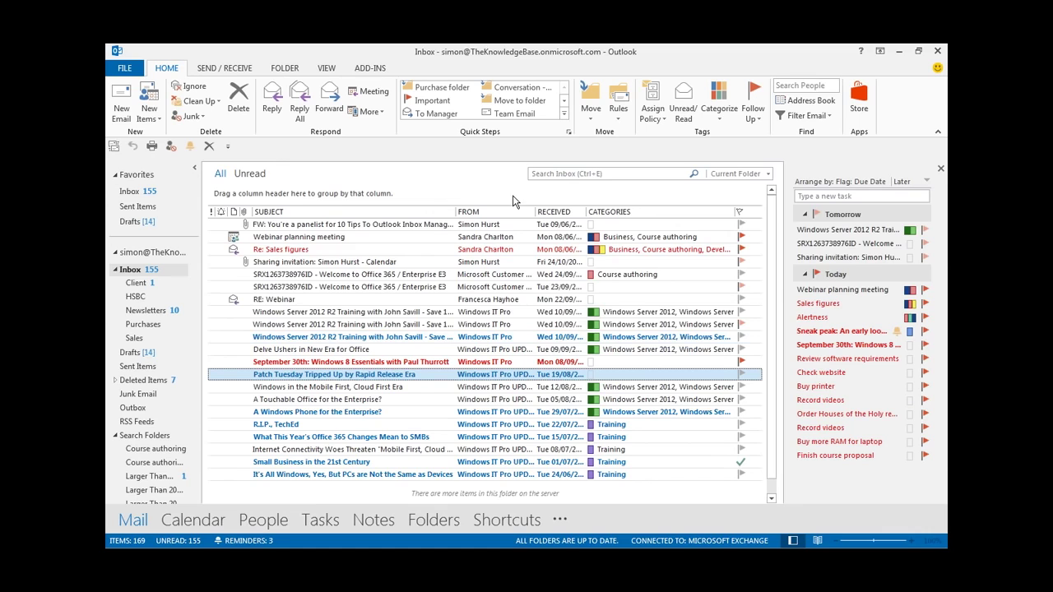
- Review the context commands for the first Inbox message and the "test" message in Sent Items, and return to the Inbox
right_click(368, 229)
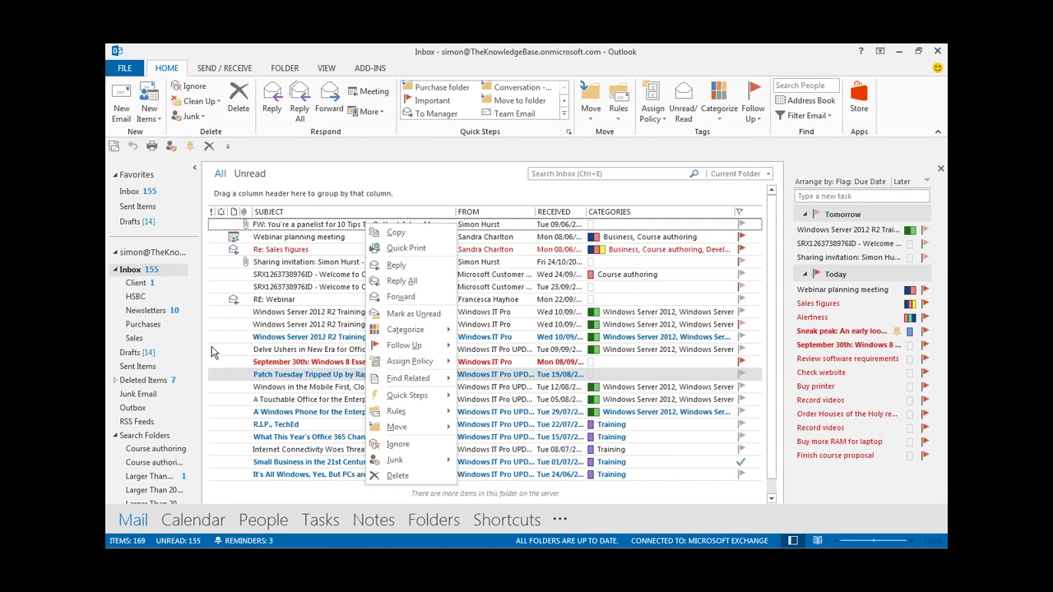
left_click(148, 367)
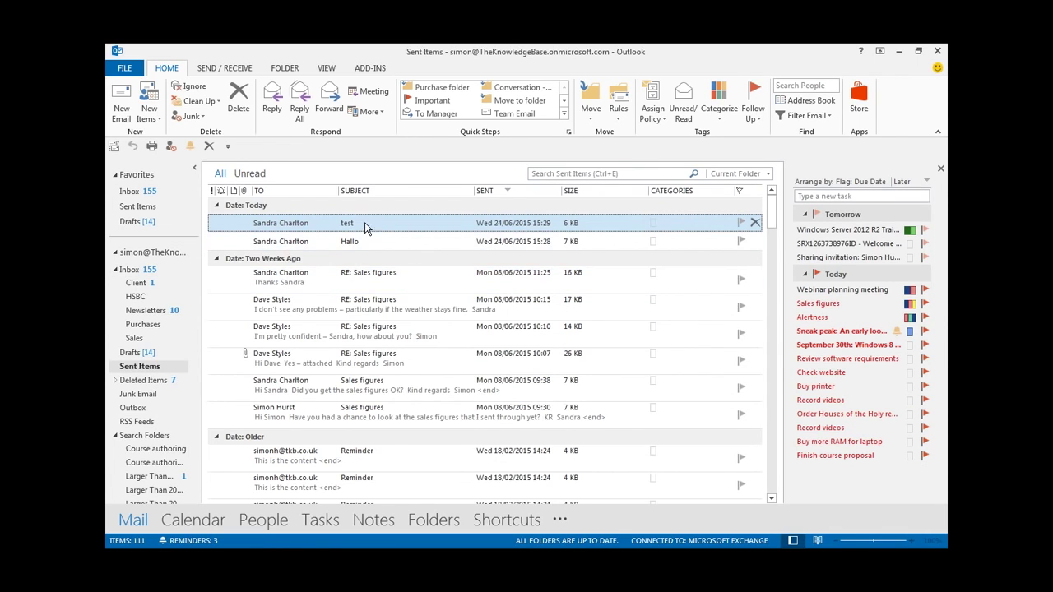
right_click(364, 230)
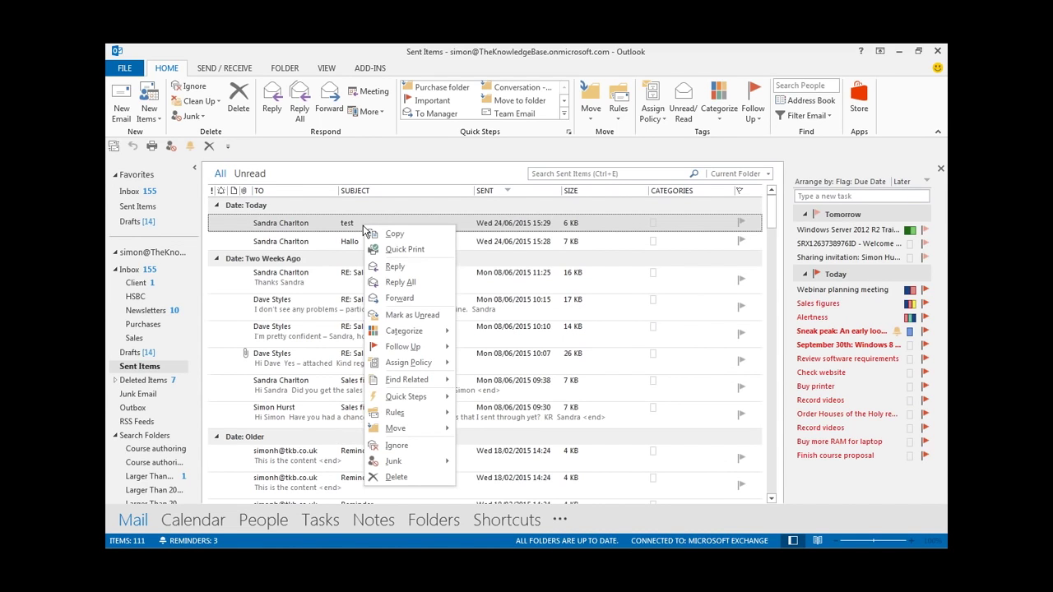
left_click(144, 272)
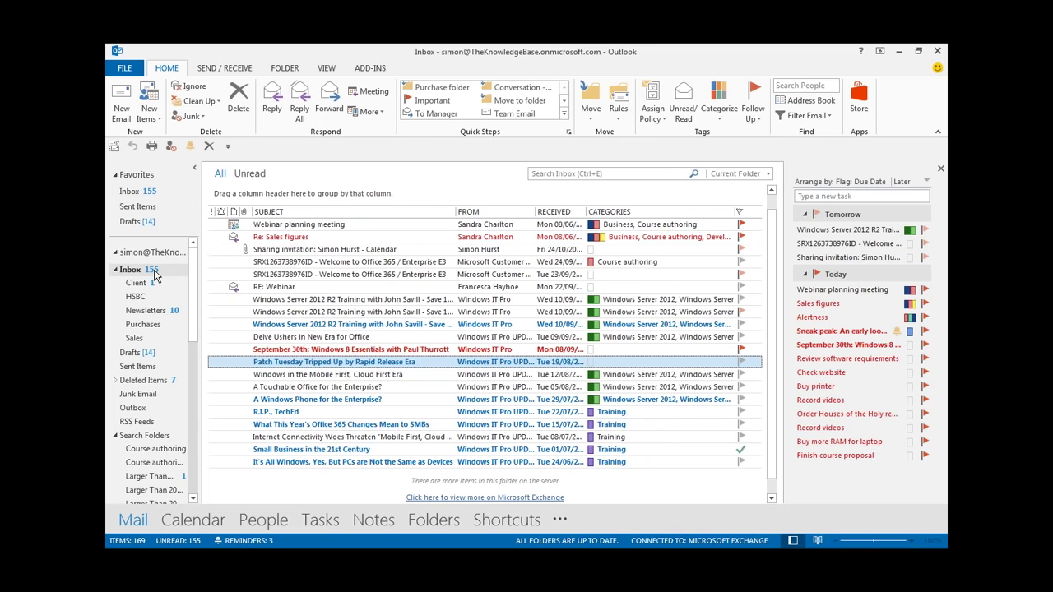
- Review the configured e-mail accounts in Account Settings and close the dialog
left_click_drag(195, 267, 218, 245)
left_click(124, 67)
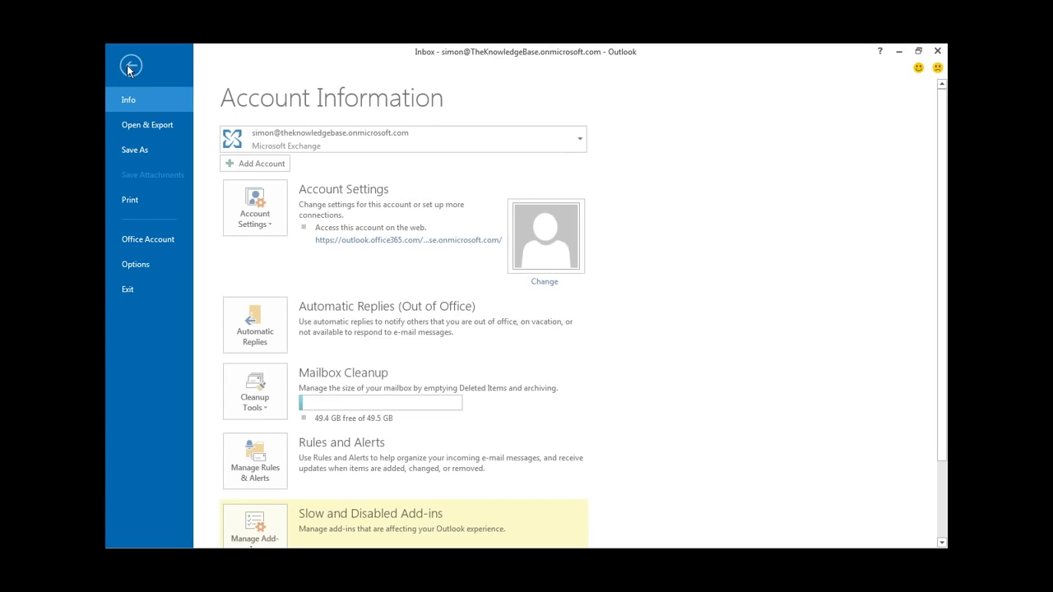
left_click(255, 216)
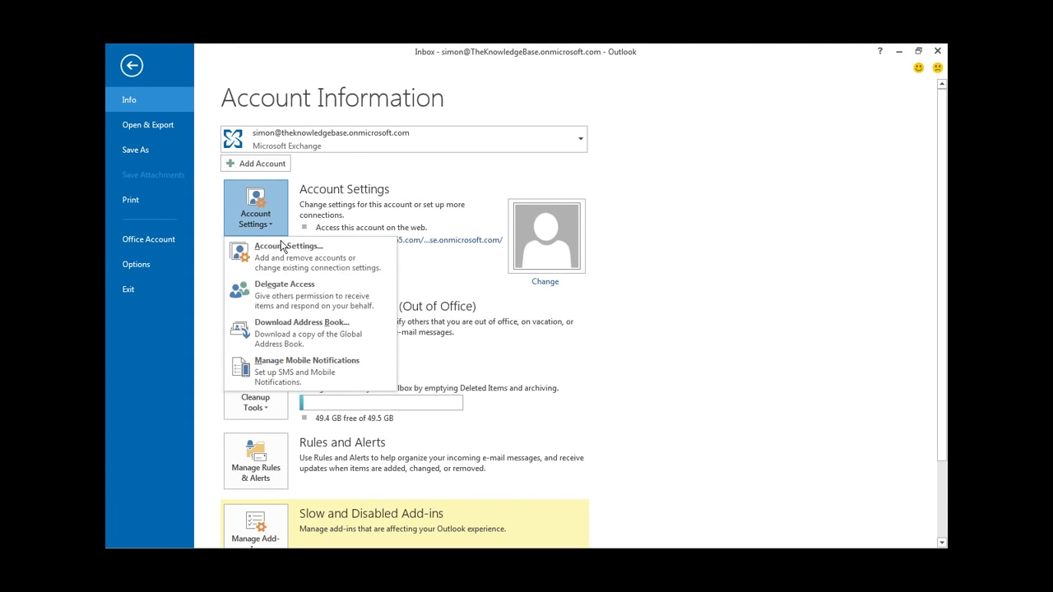
left_click(284, 250)
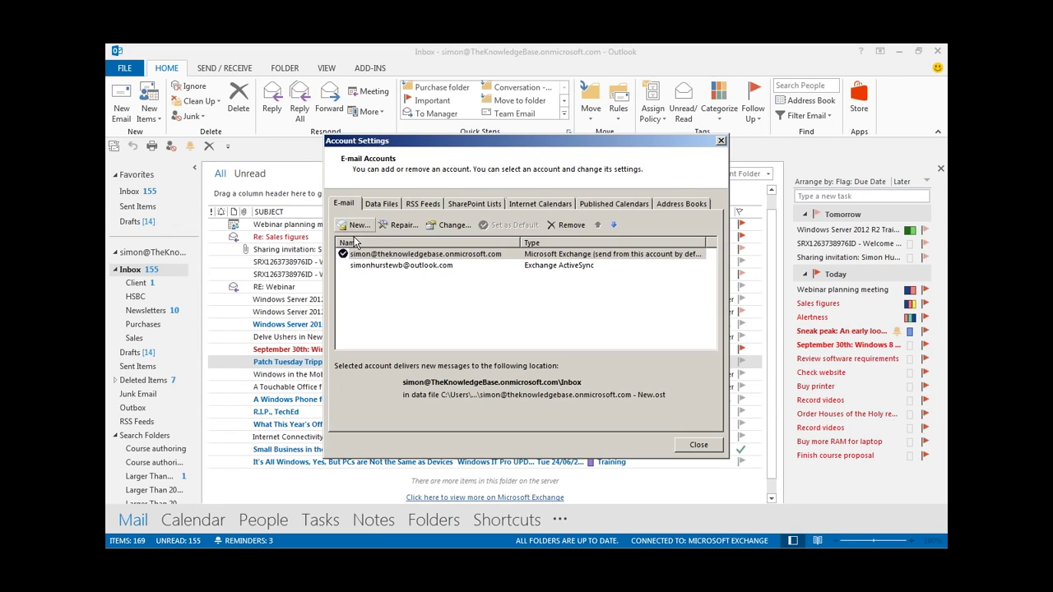
left_click(691, 450)
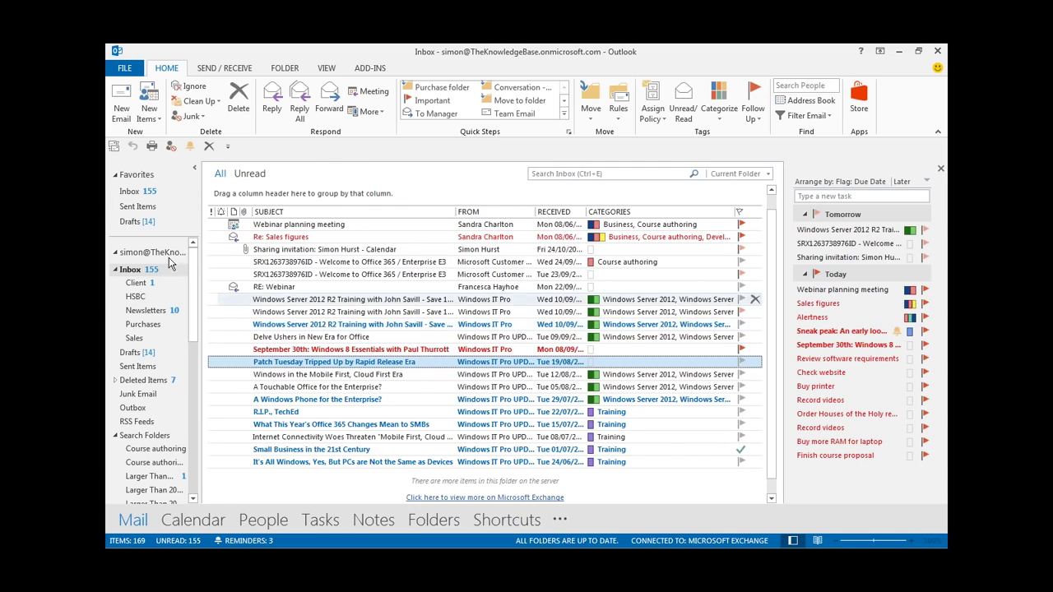
- Start a new message from the Inbox, try saving it as an Outlook Template over "Advanced Excel techniques.oft", and close the message without saving
left_click(138, 271)
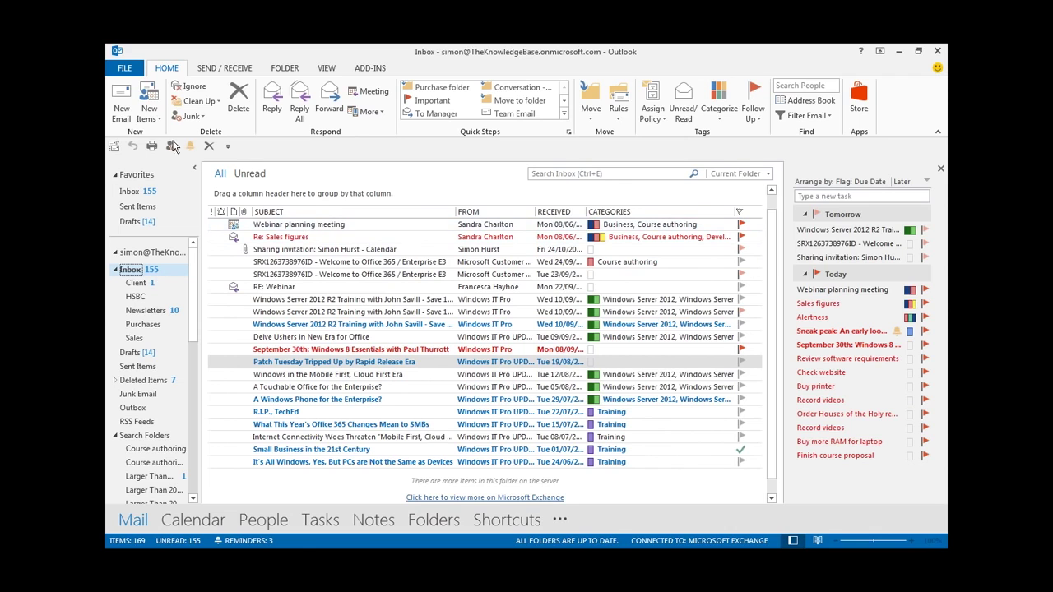
left_click(122, 107)
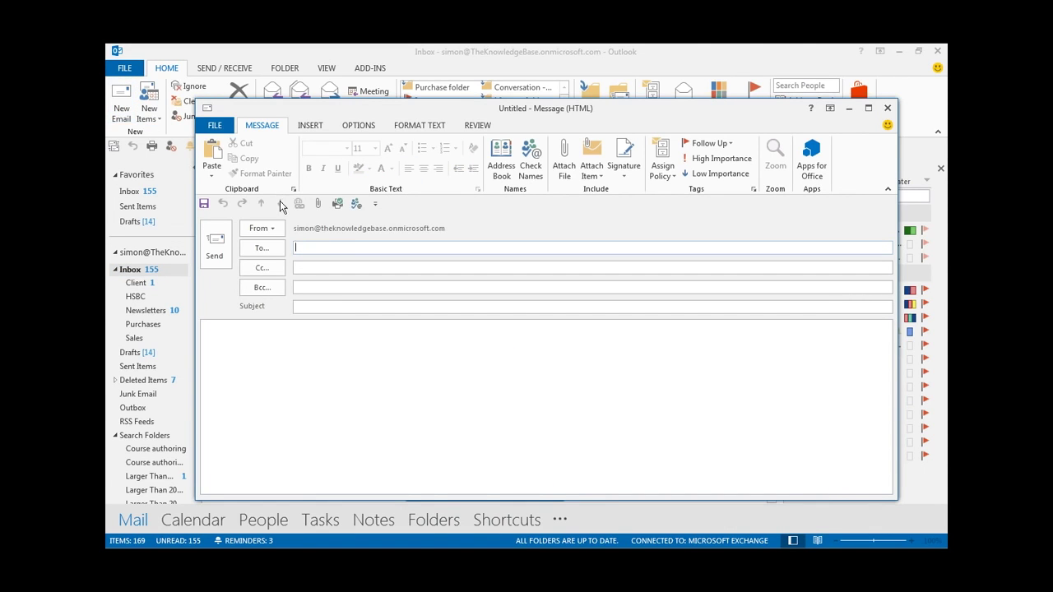
left_click(219, 126)
left_click(241, 207)
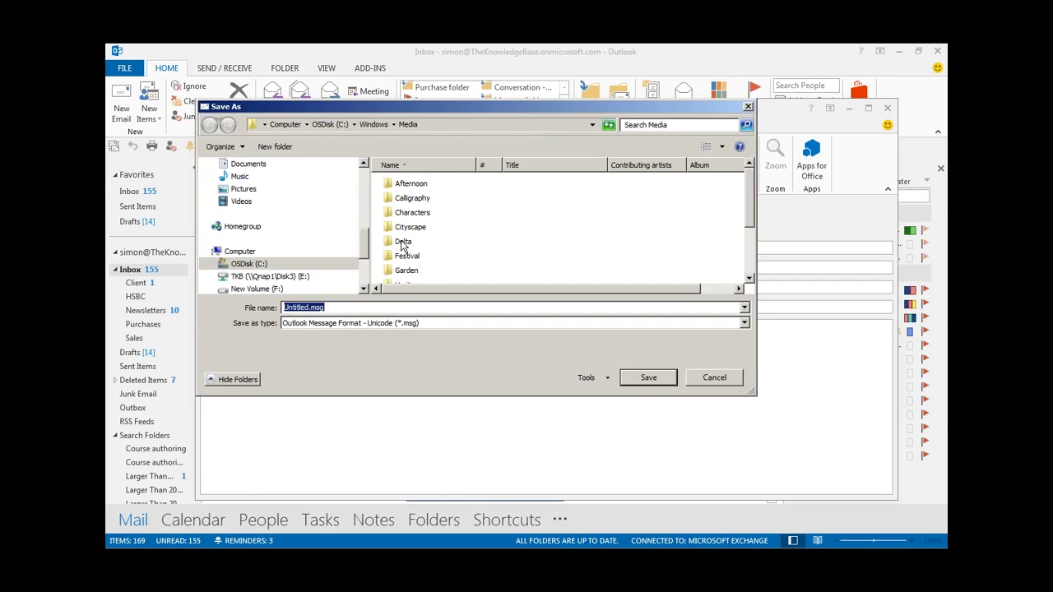
left_click(746, 324)
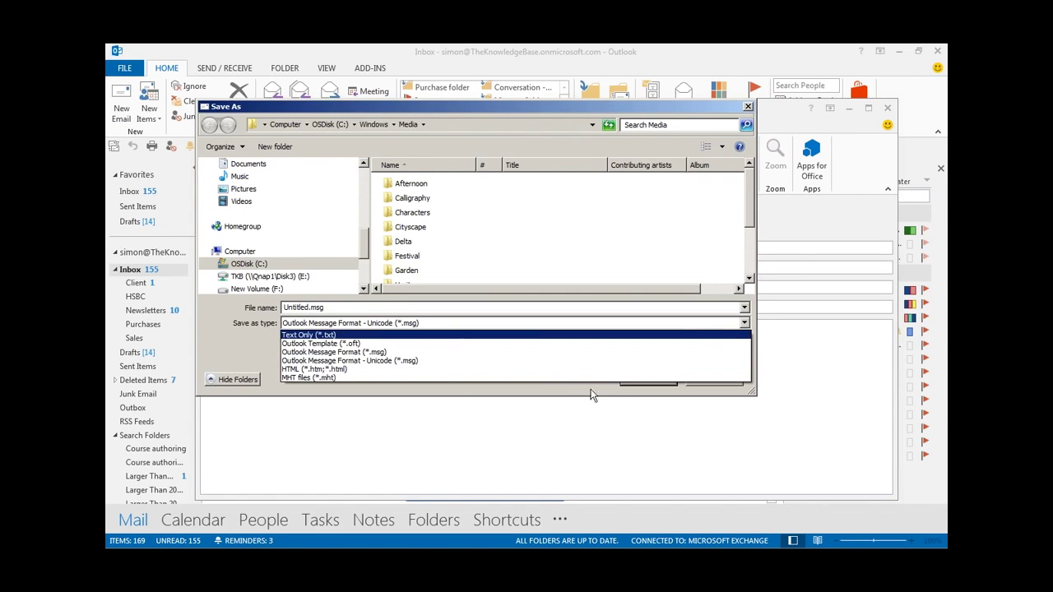
left_click(325, 343)
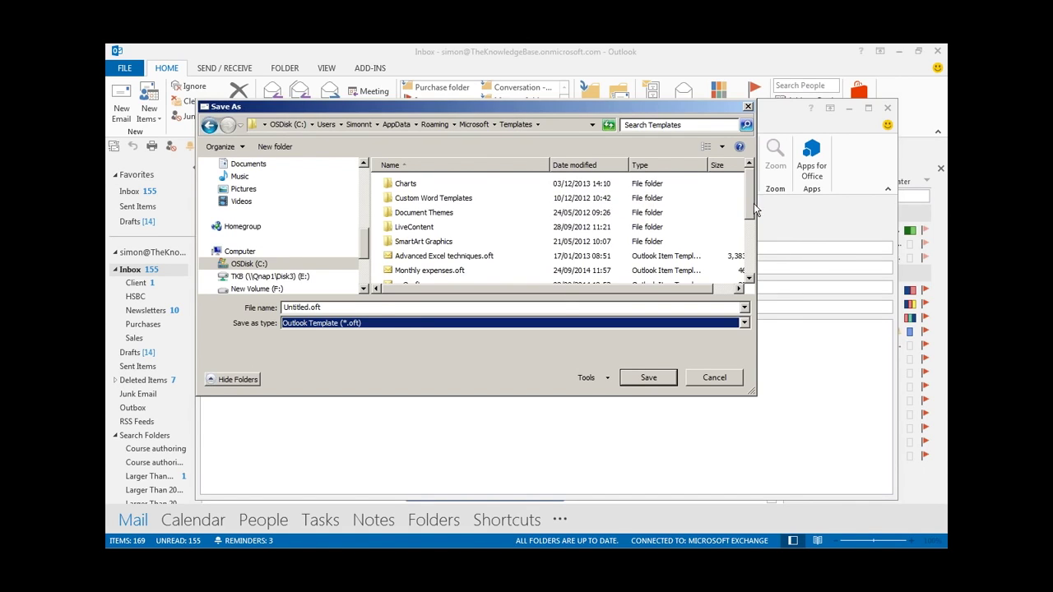
left_click(445, 258)
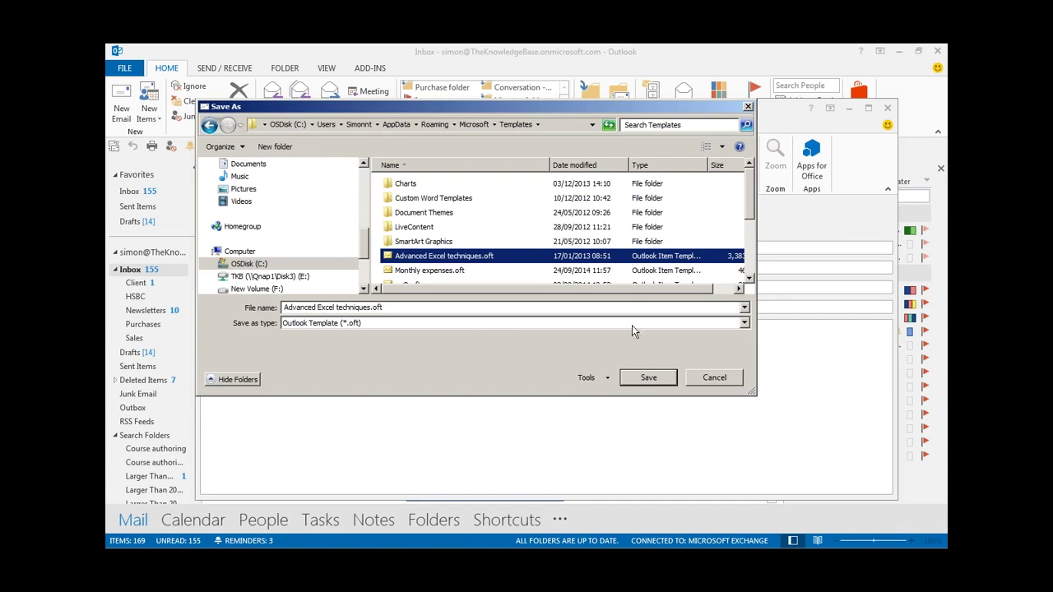
left_click(711, 380)
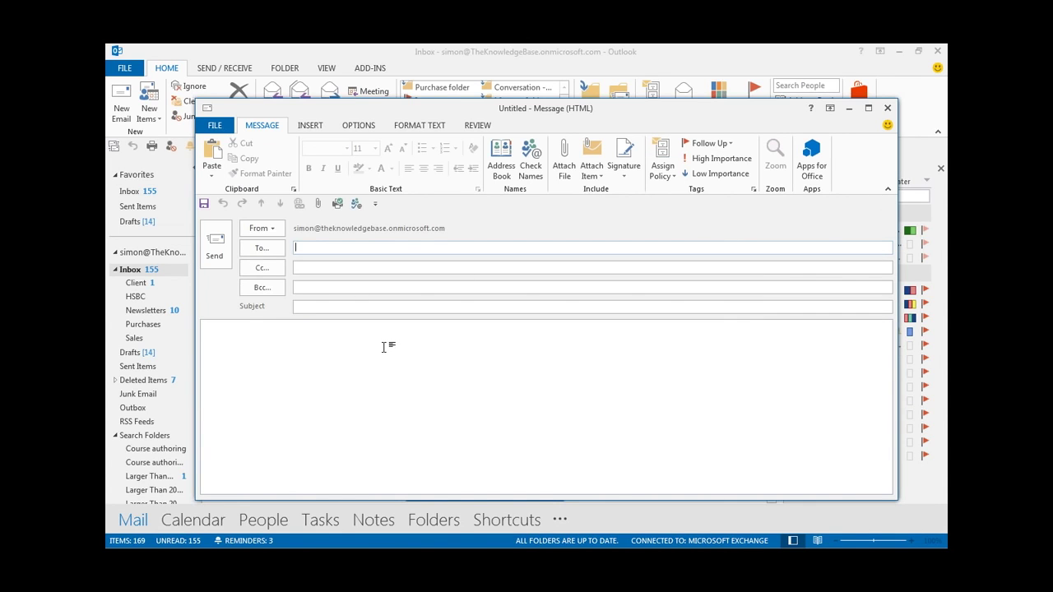
left_click(887, 109)
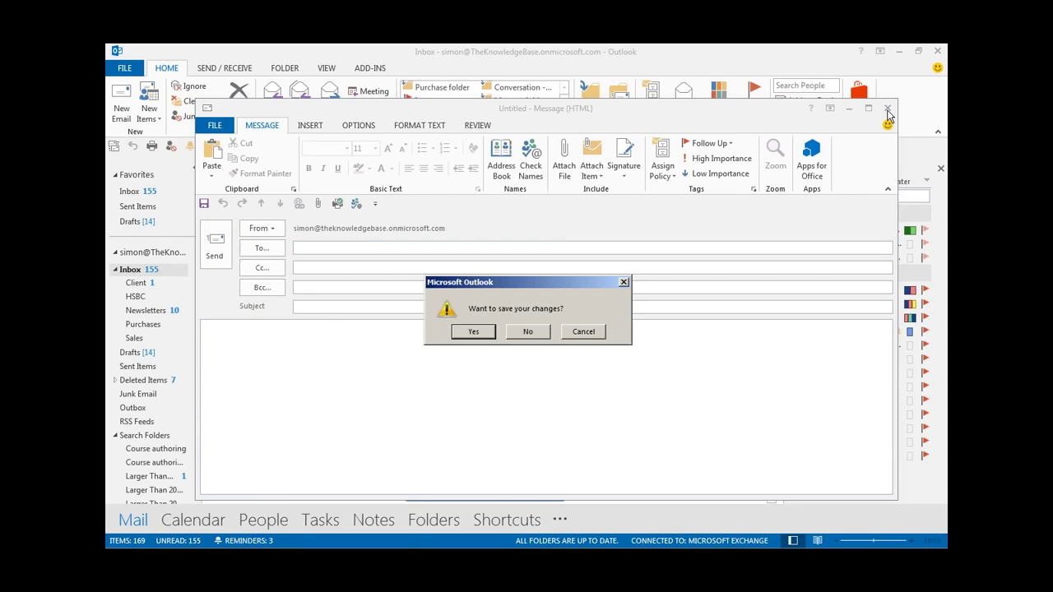
left_click(523, 332)
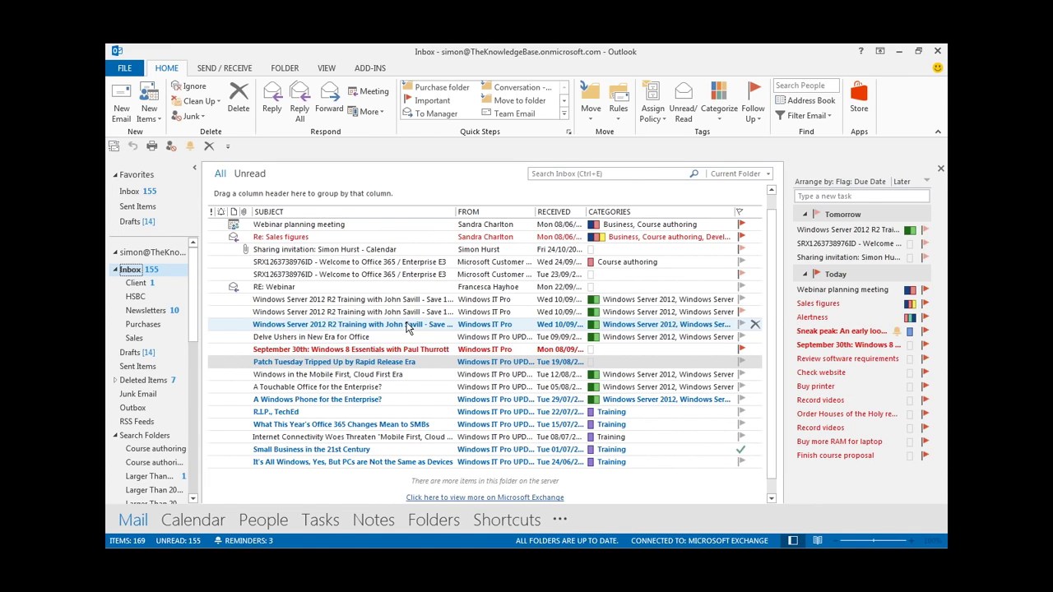
- Examine the AutoArchive options in the main Inbox folder's properties and leave the dialog without applying changes
scroll(194, 427, "down", 8)
scroll(194, 427, "down", 2)
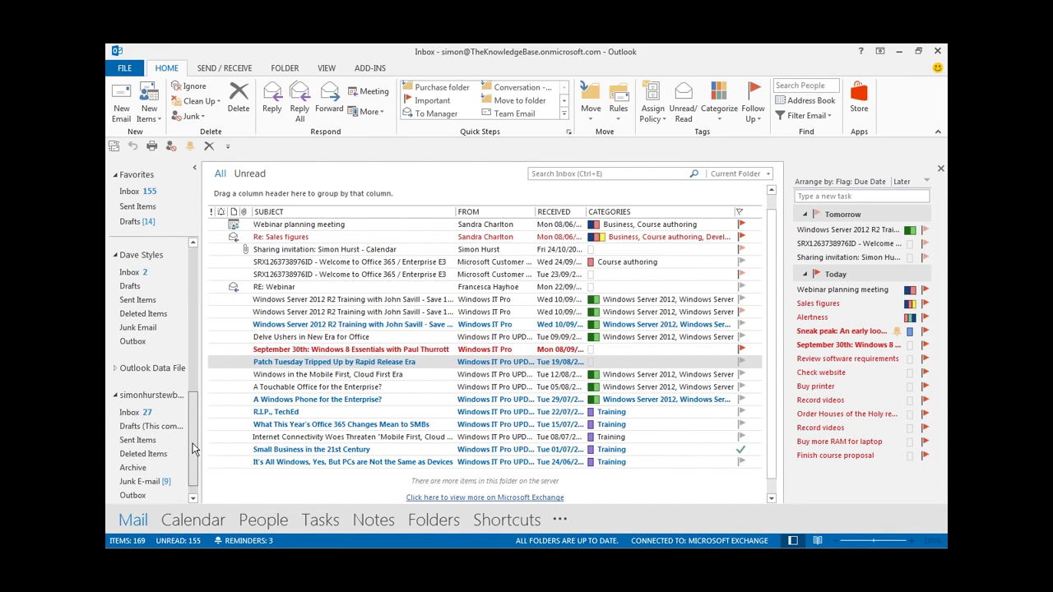
left_click(157, 374)
scroll(190, 386, "down", 3)
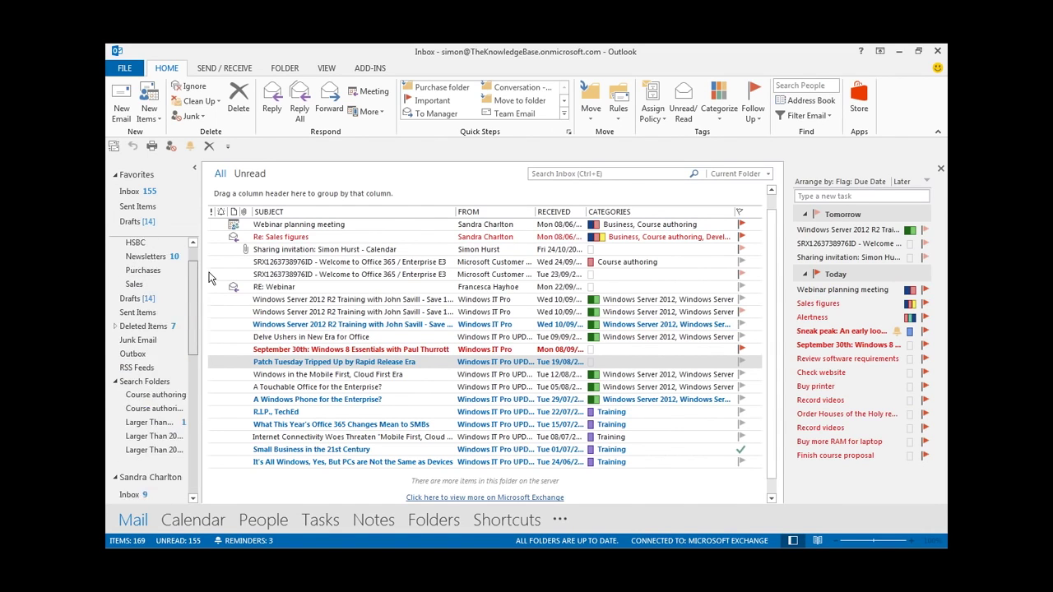
scroll(164, 280, "up", 2)
right_click(164, 269)
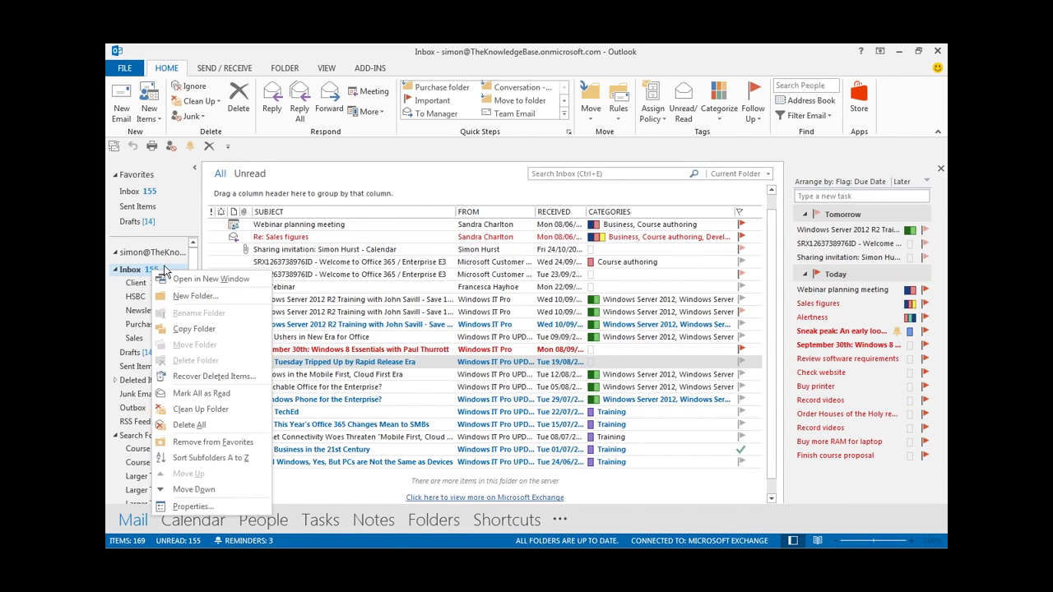
left_click(191, 507)
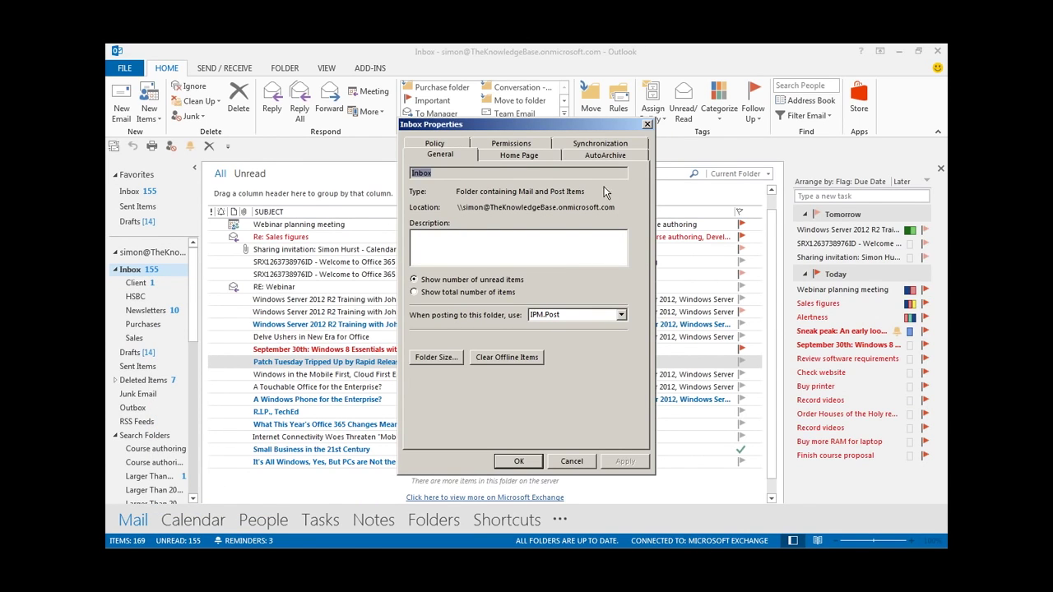
left_click(601, 156)
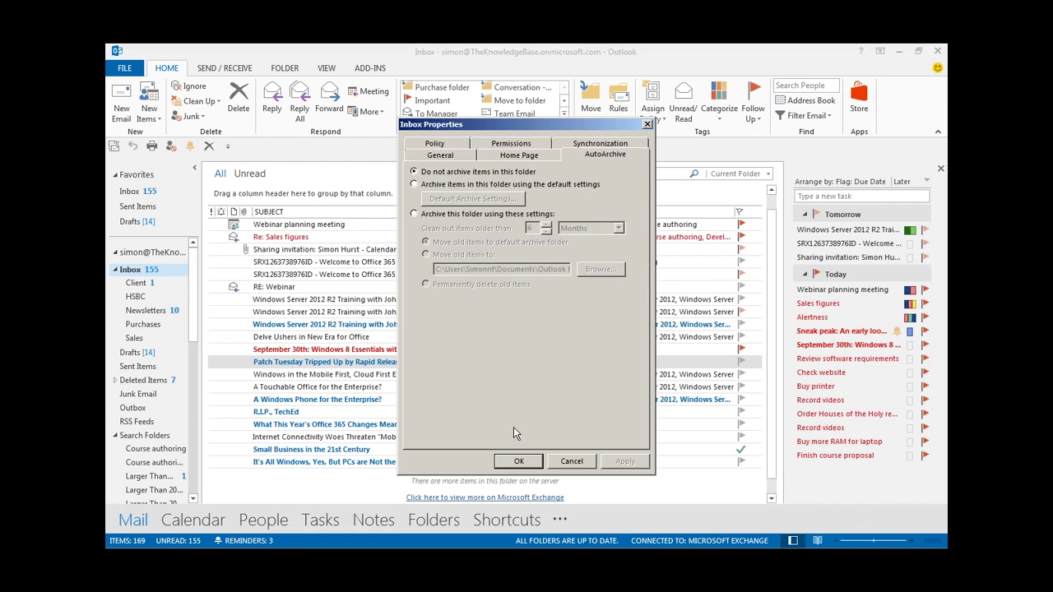
left_click(571, 461)
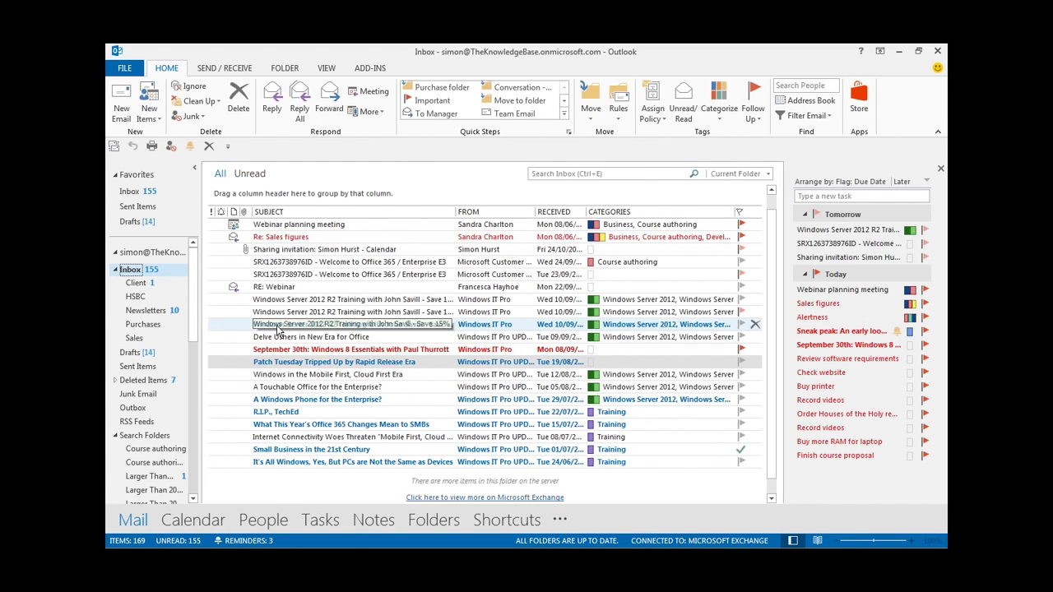